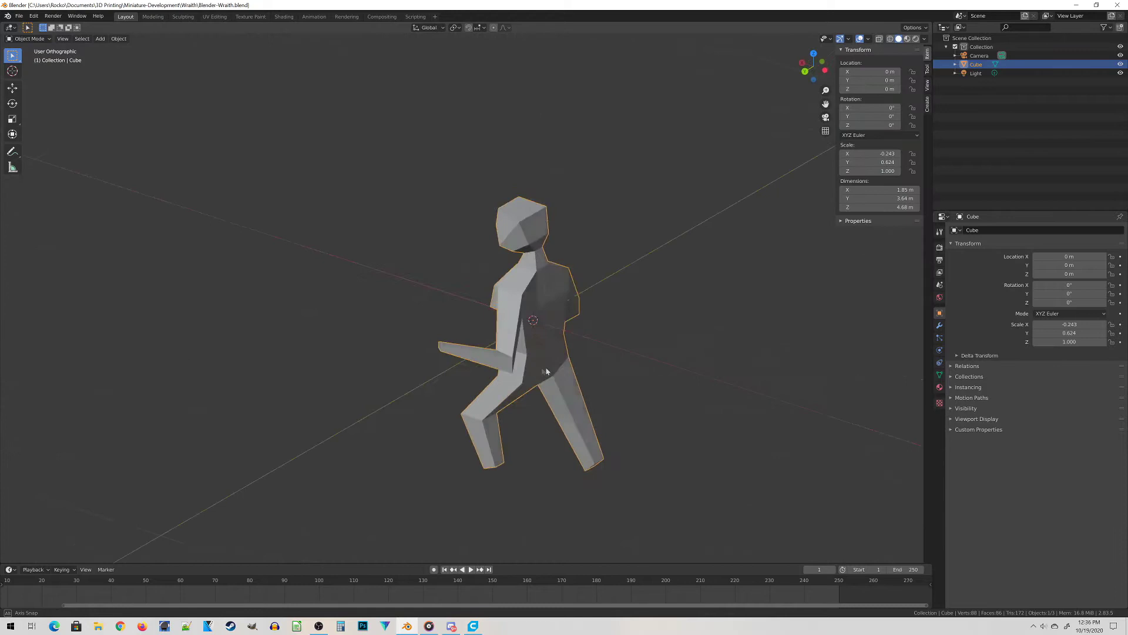
{"action": "middle_click_drag", "start_coordinate": [546, 372], "coordinate": [246, 371]}
{"action": "middle_click_drag", "start_coordinate": [474, 372], "coordinate": [446, 388]}
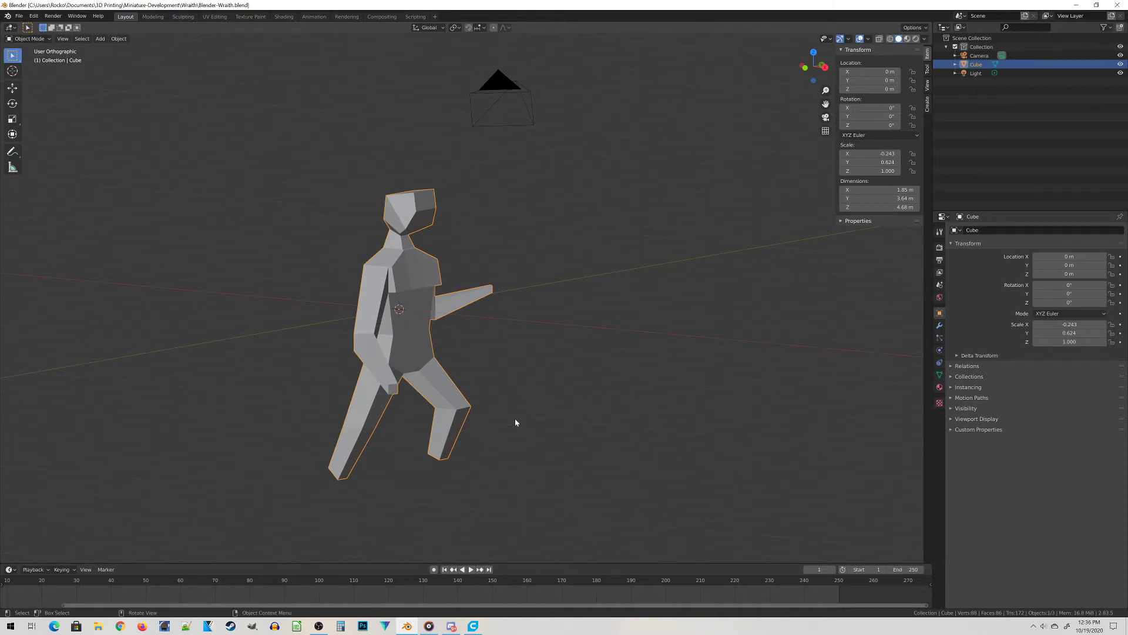
{"action": "middle_click_drag", "start_coordinate": [515, 423], "coordinate": [507, 358]}
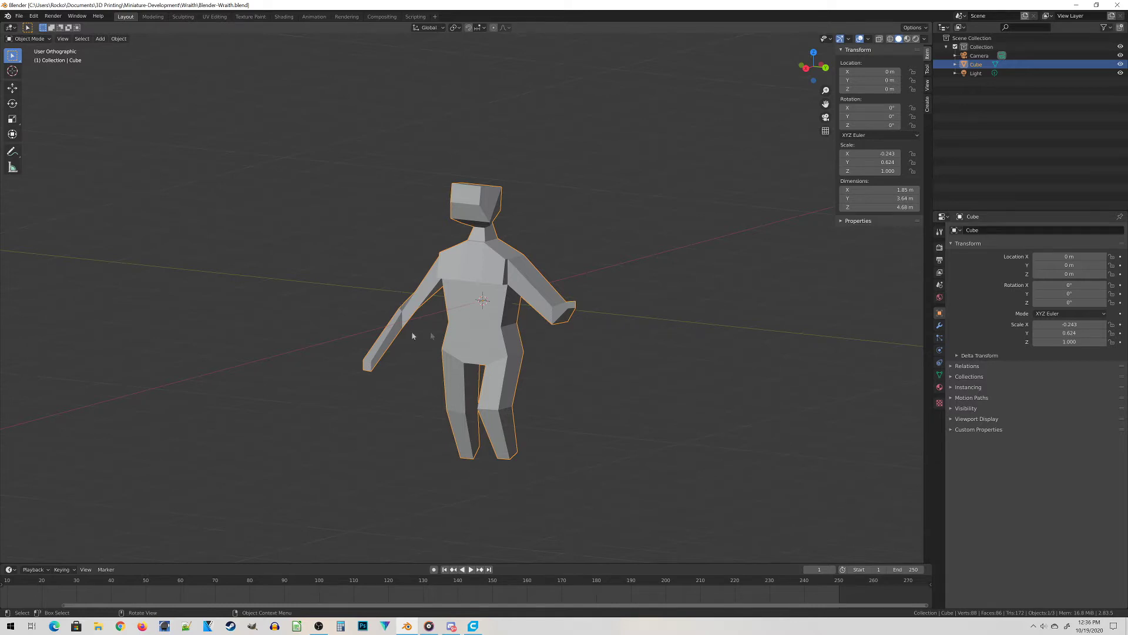
{"action": "middle_click_drag", "start_coordinate": [411, 335], "coordinate": [528, 398]}
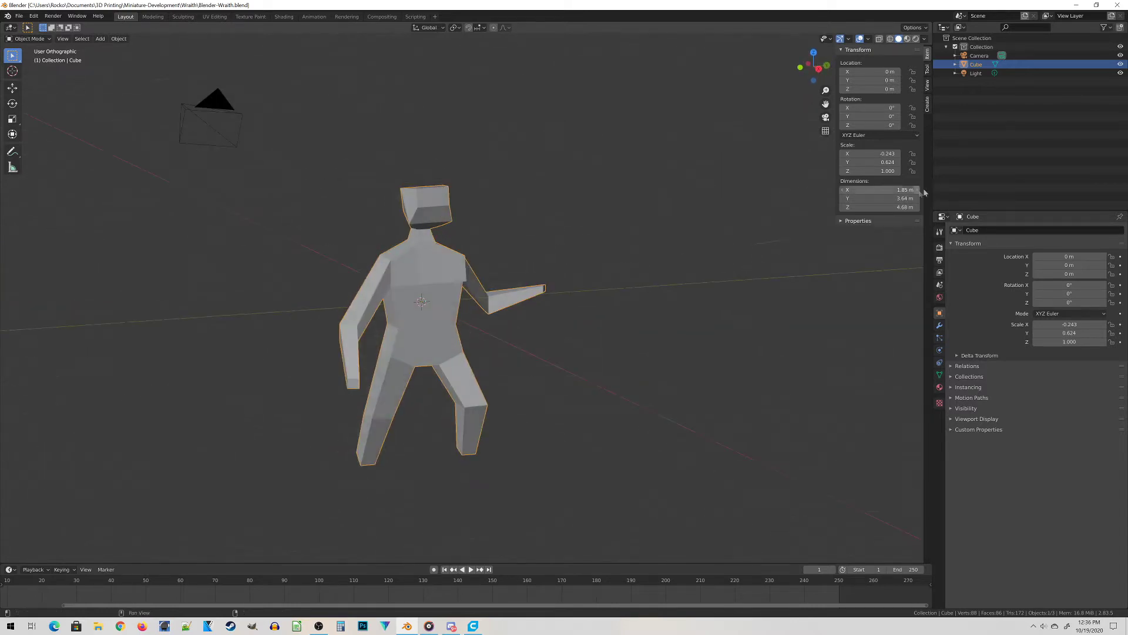
Step: Add a Subdivision Surface modifier to the low-poly figure and set its viewport subdivision level to 2
{"action": "left_click", "coordinate": [939, 326]}
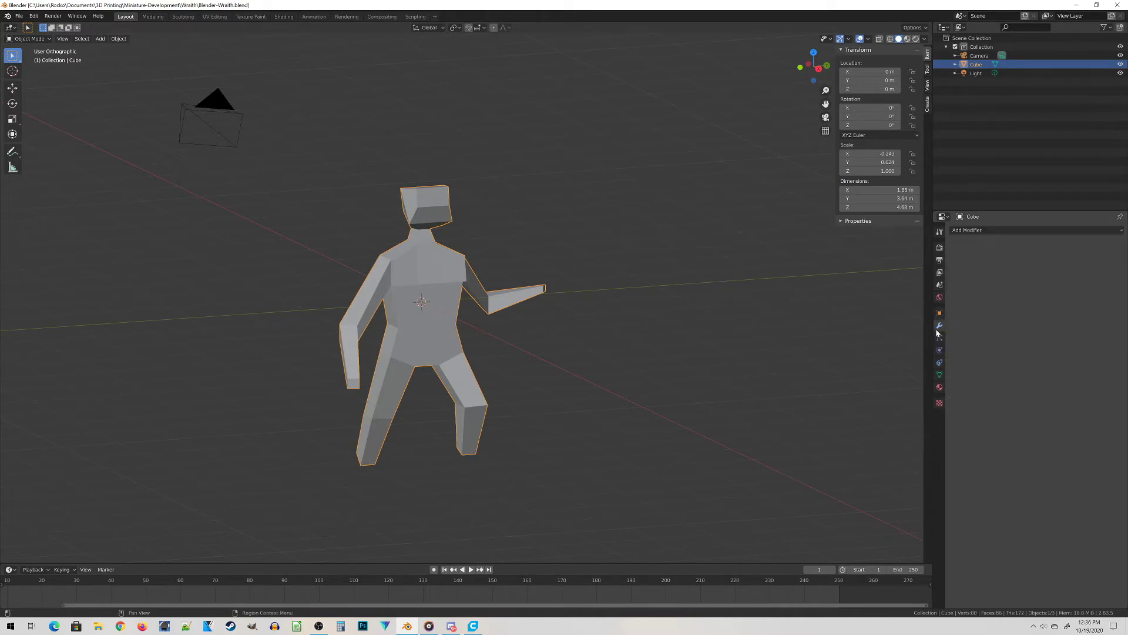
{"action": "left_click", "coordinate": [996, 230]}
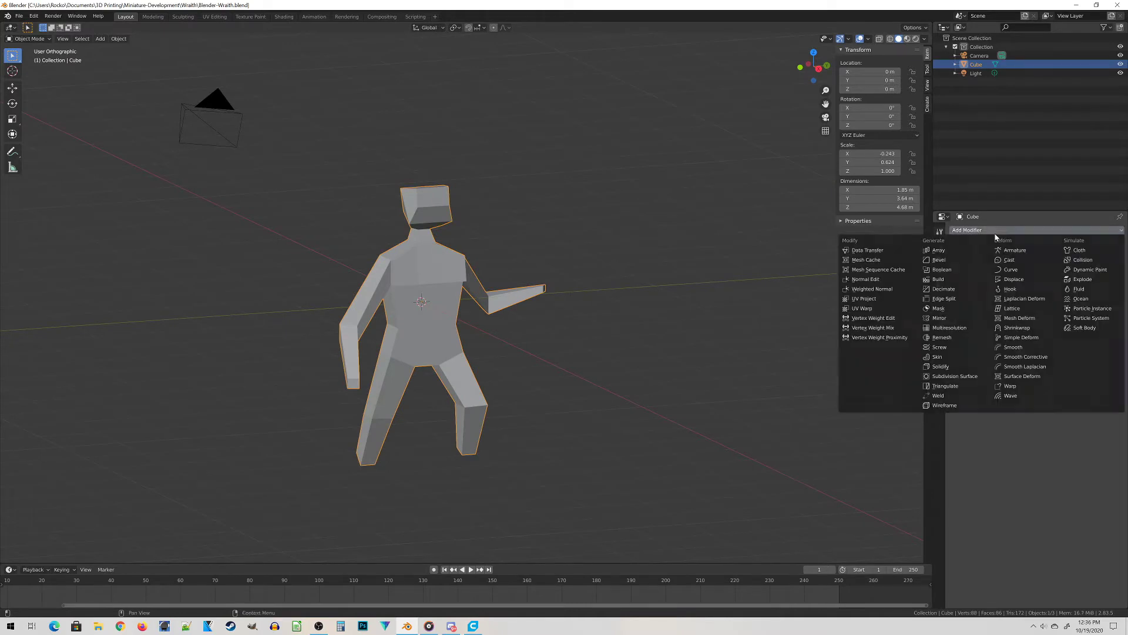
{"action": "left_click", "coordinate": [947, 376]}
{"action": "middle_click_drag", "start_coordinate": [447, 353], "coordinate": [312, 388]}
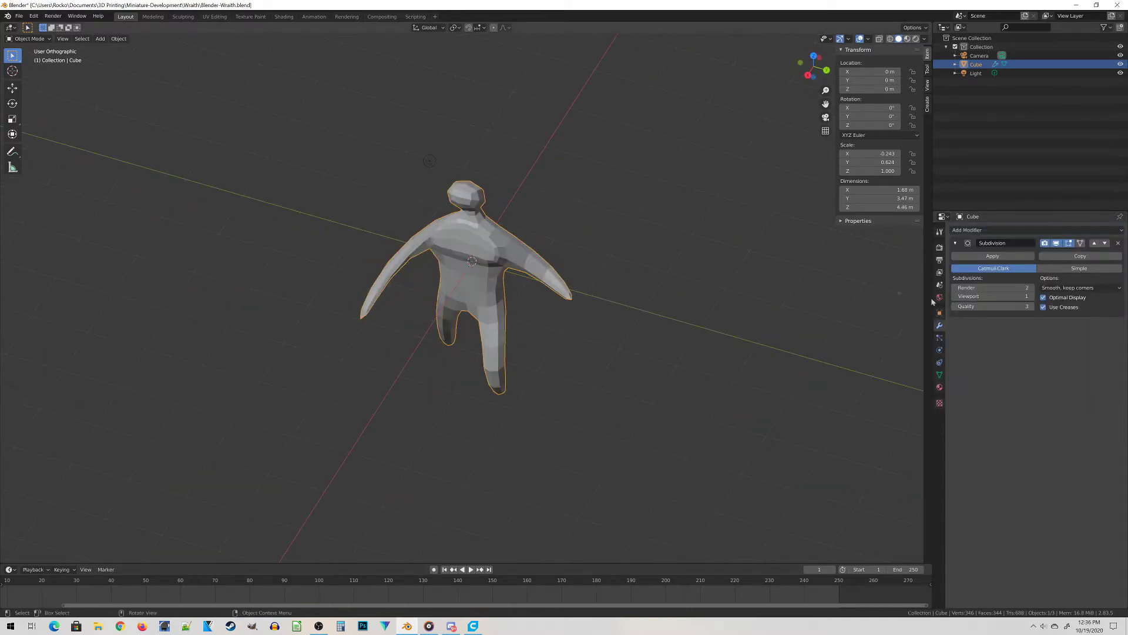
{"action": "left_click", "coordinate": [1031, 296]}
{"action": "middle_click_drag", "start_coordinate": [676, 382], "coordinate": [487, 390]}
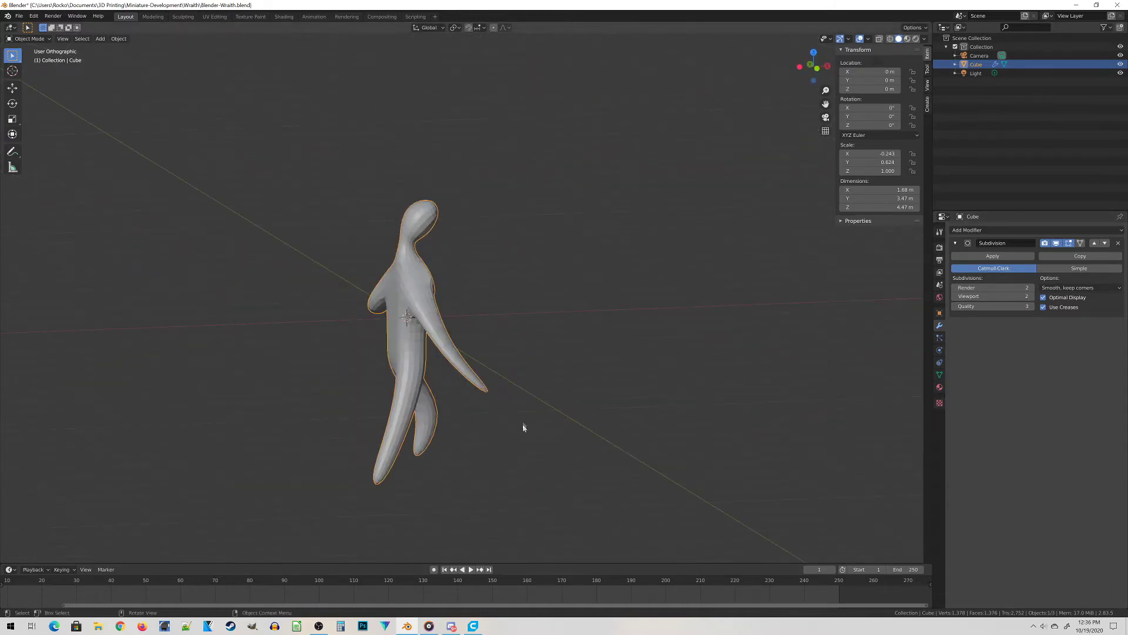
{"action": "middle_click_drag", "start_coordinate": [524, 445], "coordinate": [449, 362]}
Step: Scale the selected vertices along the back and crown of the figure's head
{"action": "middle_click_drag", "start_coordinate": [501, 256], "coordinate": [537, 214]}
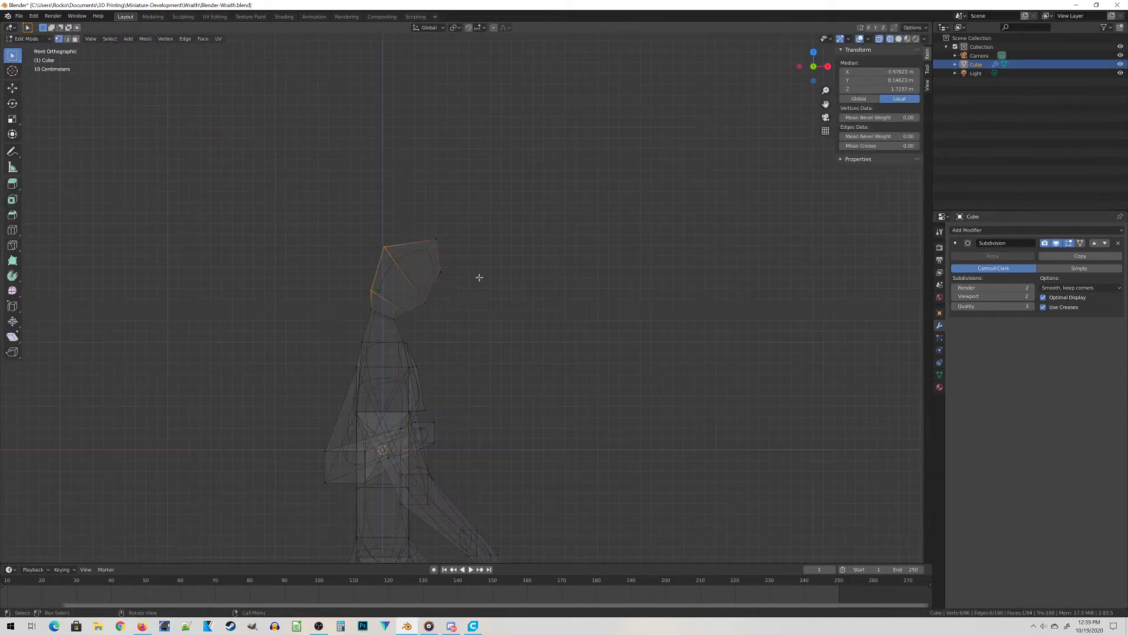
{"action": "key", "text": "s"}
{"action": "left_click", "coordinate": [498, 307]}
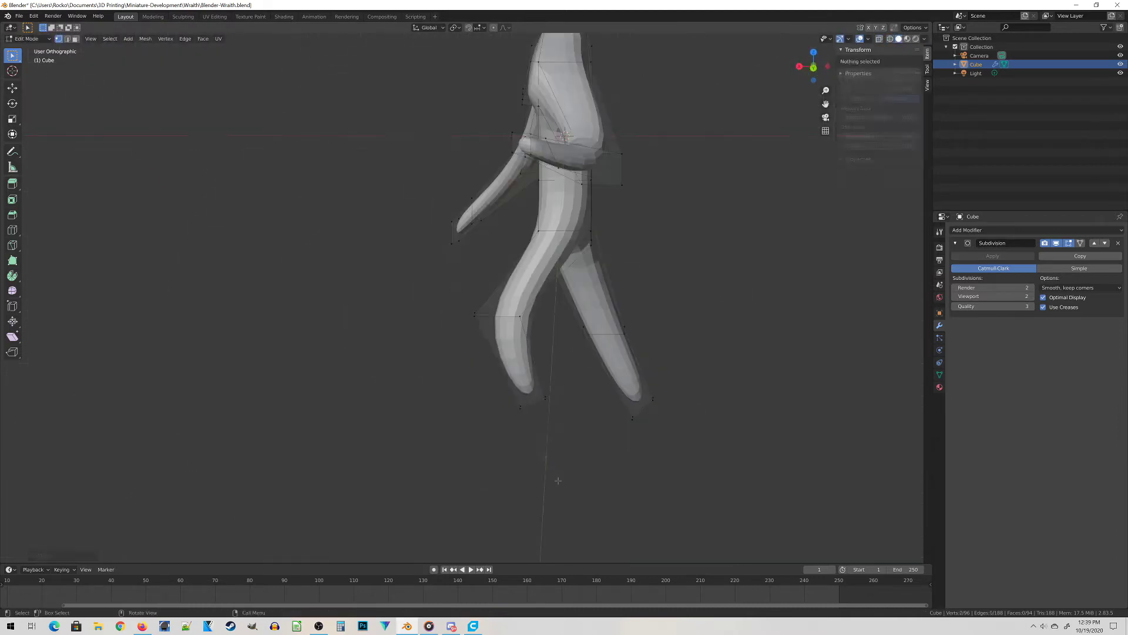
Step: In see-through display, adjust the lower end of the bent leg and move its knee edge loop
{"action": "key", "text": "alt+z"}
{"action": "left_click", "coordinate": [546, 407]}
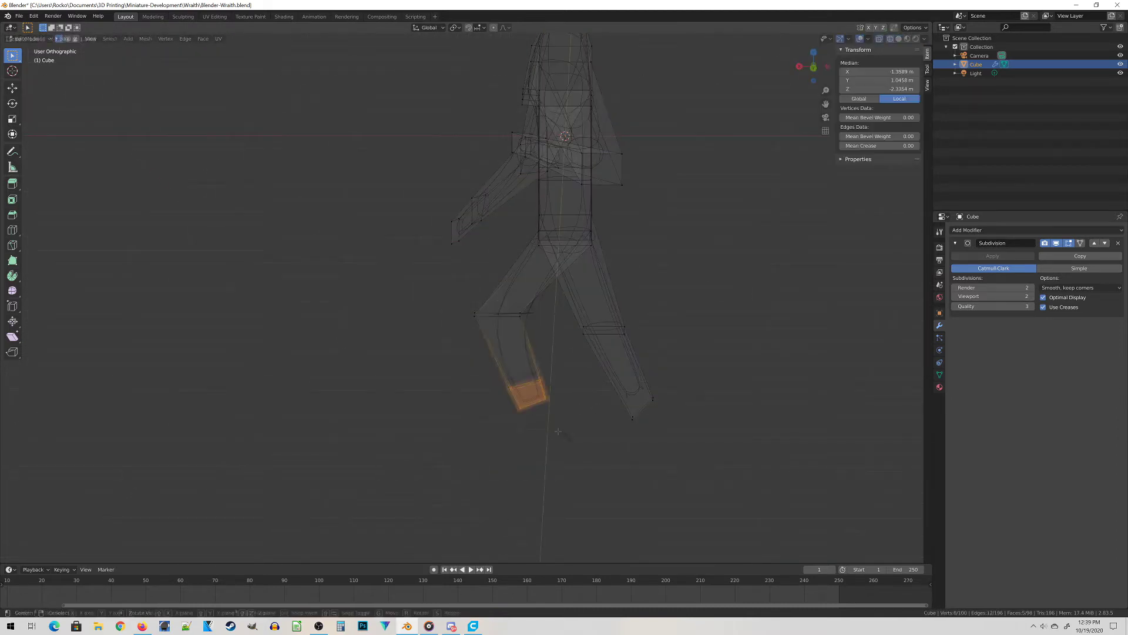
{"action": "left_click", "coordinate": [497, 315], "text": "alt"}
{"action": "key", "text": "g"}
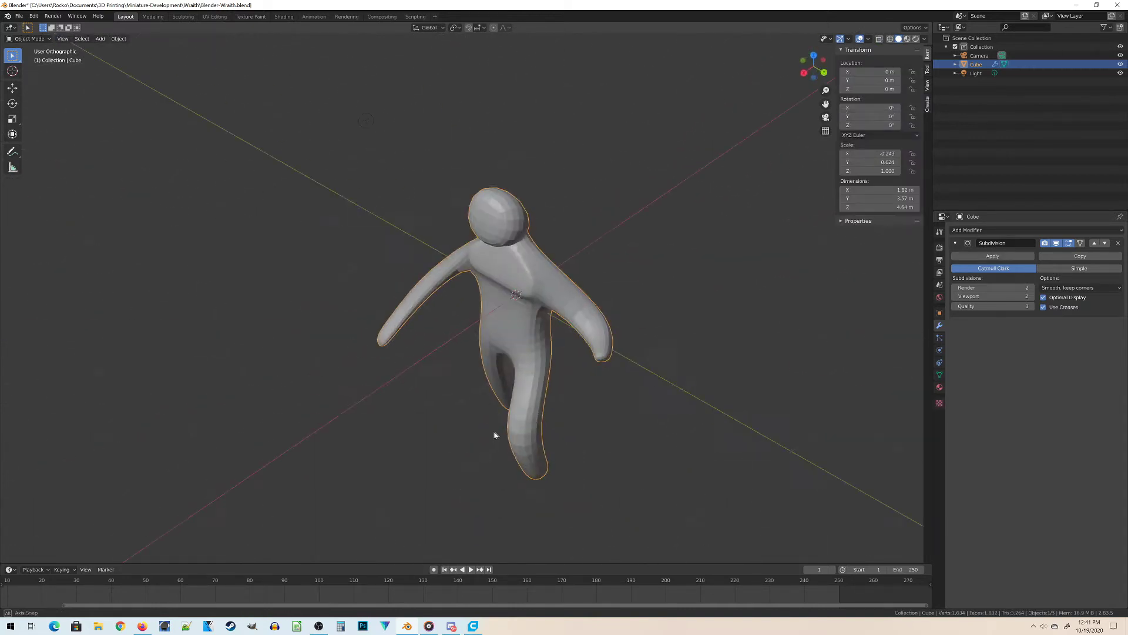
Step: From the top view, add a cylinder with 16 vertices, a 1 m radius and a 2 m depth around the body
{"action": "middle_click_drag", "start_coordinate": [494, 435], "coordinate": [423, 301]}
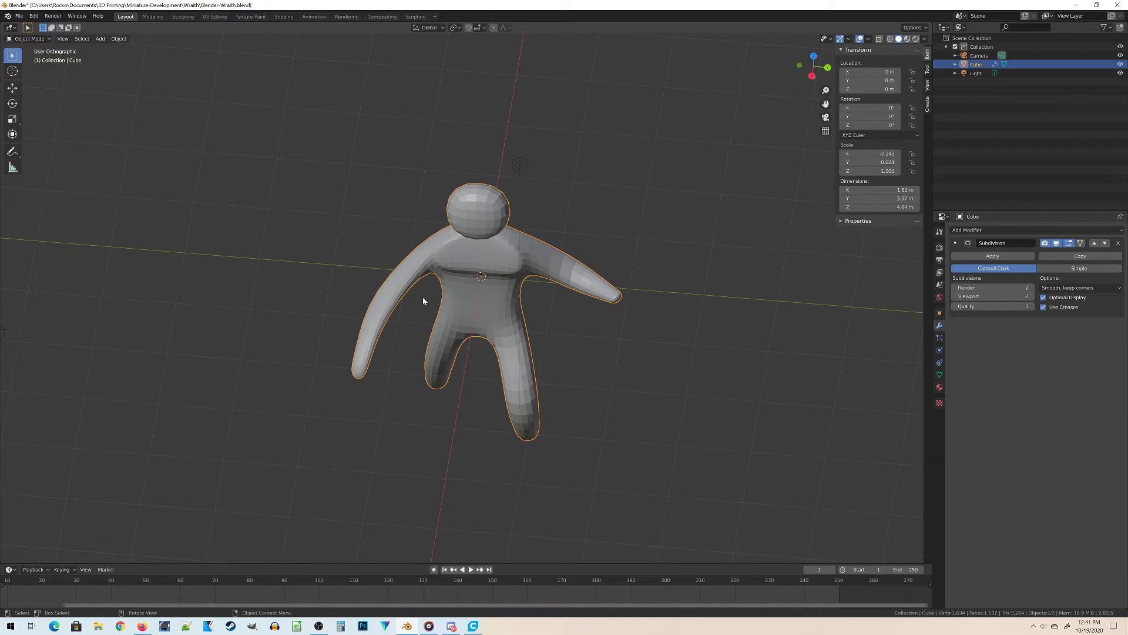
{"action": "left_click", "coordinate": [238, 416]}
{"action": "key", "text": "KP_7"}
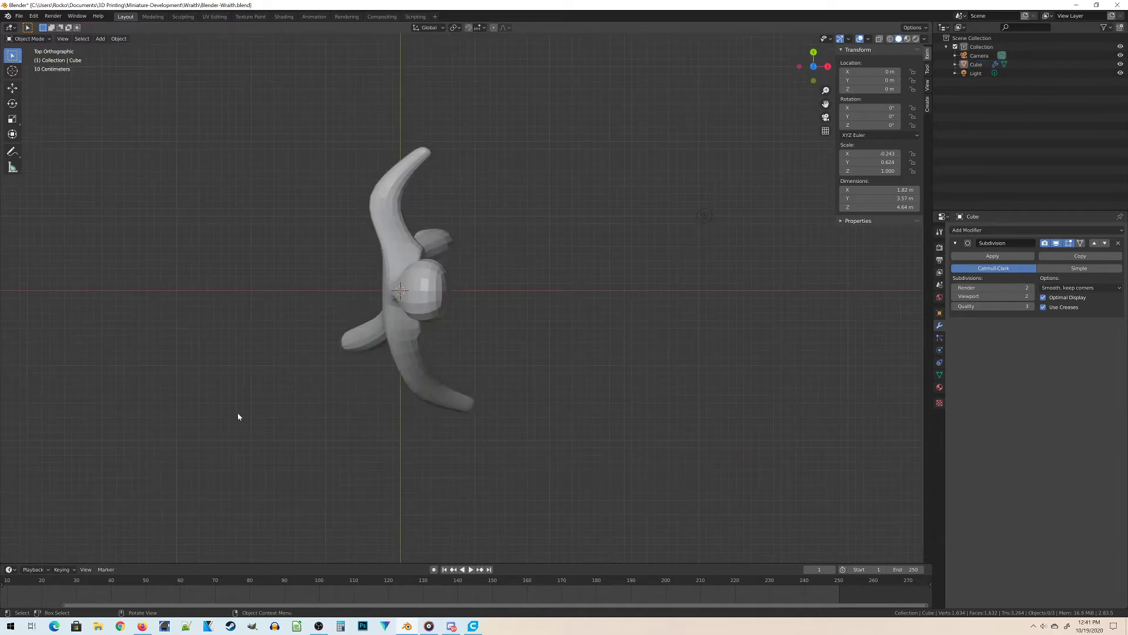
{"action": "key", "text": "shift+a"}
{"action": "key", "text": "Escape"}
{"action": "key", "text": "shift+a"}
{"action": "mouse_move", "coordinate": [312, 391]}
{"action": "left_click", "coordinate": [372, 435]}
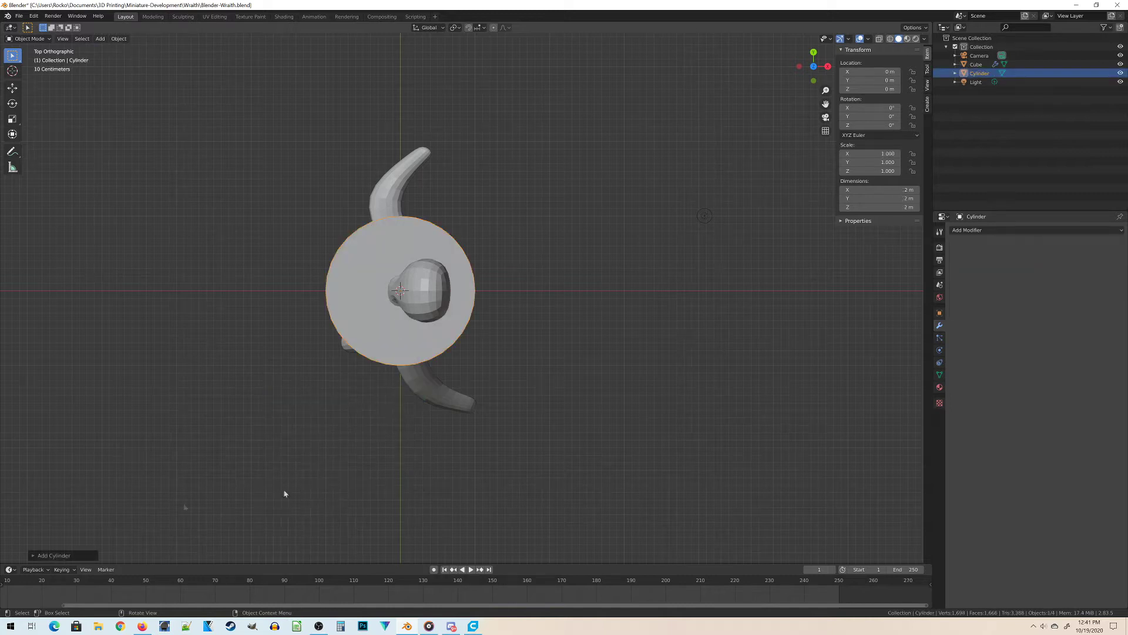
{"action": "left_click", "coordinate": [65, 556]}
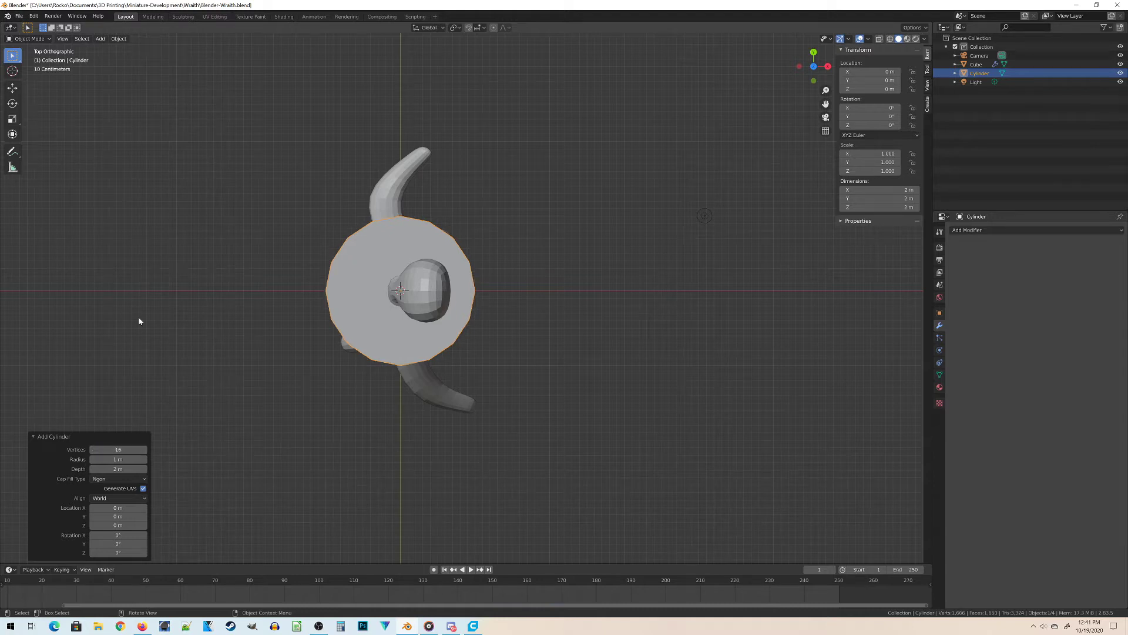
Step: In the front wireframe view, delete the upper ring of vertices from the cylinder
{"action": "key", "text": "KP_1"}
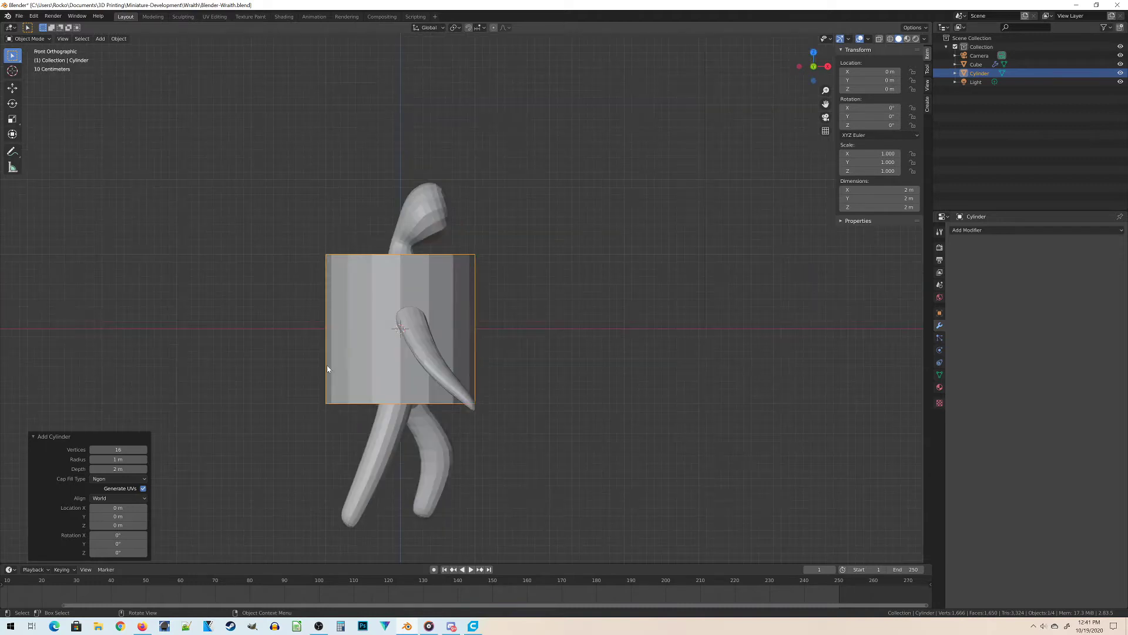
{"action": "key", "text": "z"}
{"action": "left_click", "coordinate": [295, 414]}
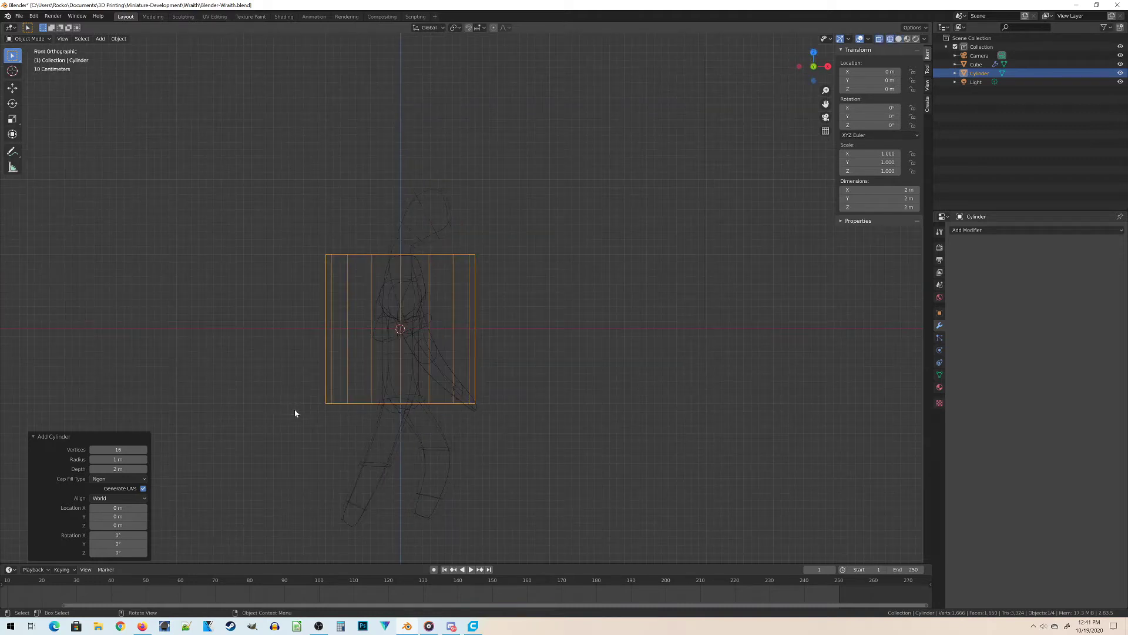
{"action": "left_click", "coordinate": [274, 361]}
{"action": "left_click", "coordinate": [326, 285]}
{"action": "key", "text": "Tab"}
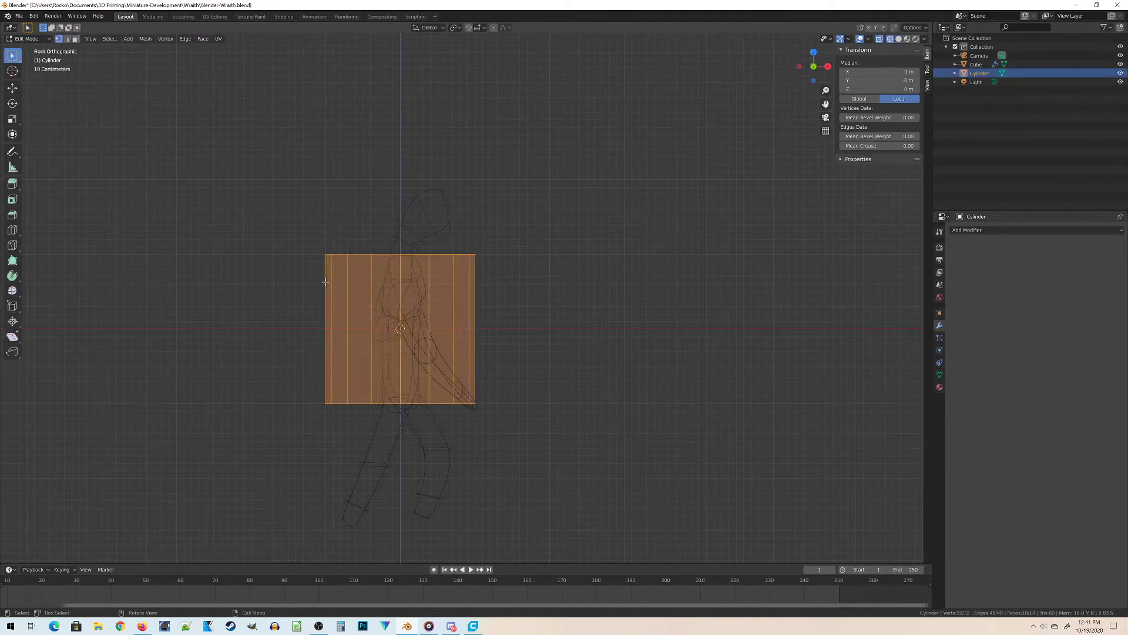
{"action": "left_click", "coordinate": [266, 246]}
{"action": "left_click_drag", "start_coordinate": [262, 208], "coordinate": [584, 279]}
{"action": "key", "text": "x"}
{"action": "left_click", "coordinate": [585, 285]}
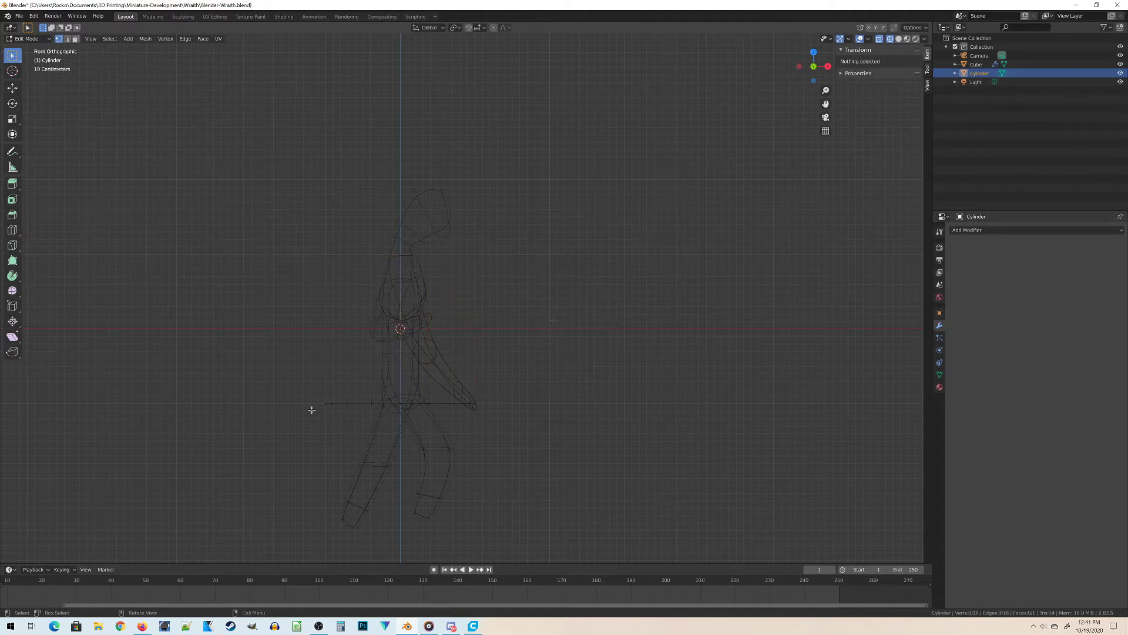
Step: Remove only the cap face of the remaining disc, keeping its ring of edges
{"action": "middle_click_drag", "start_coordinate": [311, 409], "coordinate": [388, 480]}
{"action": "key", "text": "a"}
{"action": "key", "text": "z"}
{"action": "left_click", "coordinate": [450, 418]}
{"action": "key", "text": "x"}
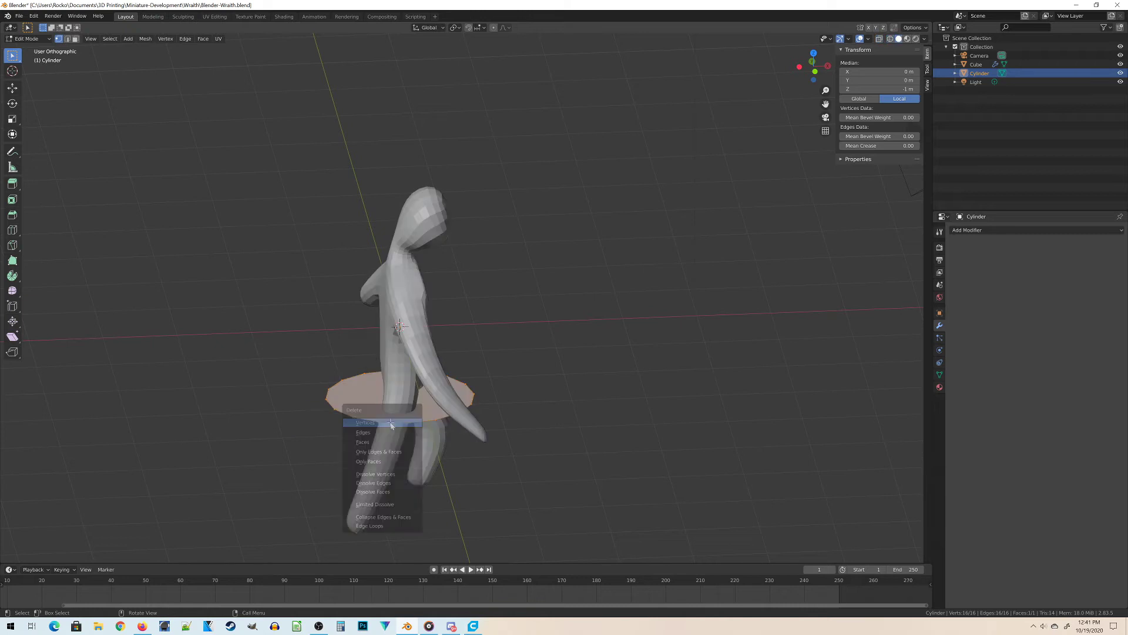
{"action": "left_click", "coordinate": [369, 461]}
{"action": "middle_click_drag", "start_coordinate": [369, 464], "coordinate": [498, 451]}
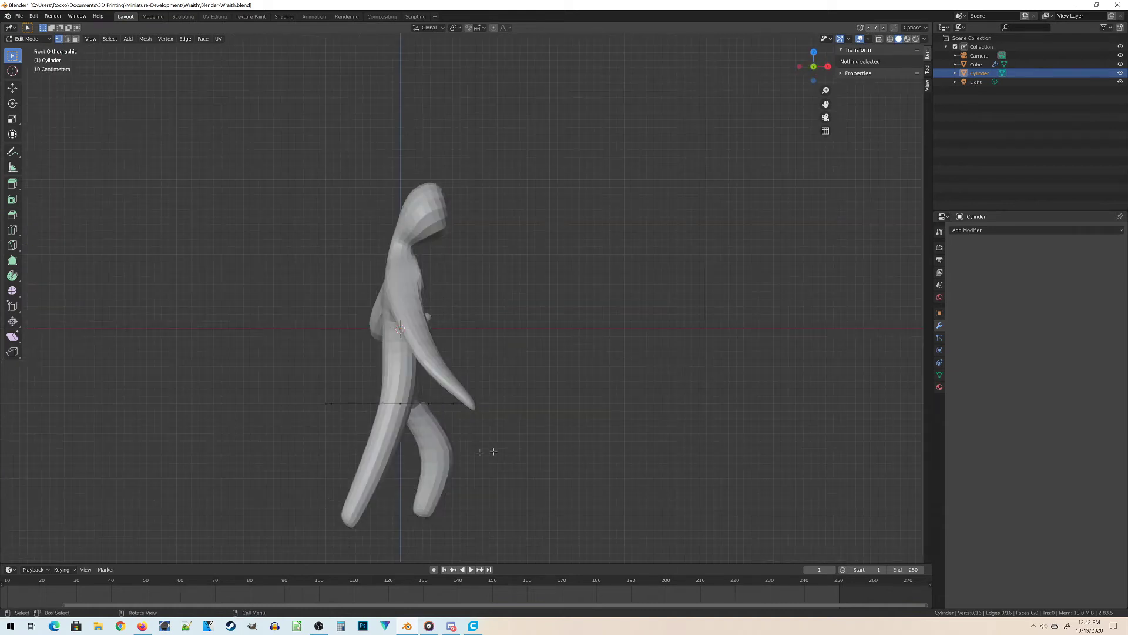
Step: Select the whole ring in the front wireframe view and move it down the legs along the Z axis
{"action": "key", "text": "z"}
{"action": "left_click", "coordinate": [389, 459]}
{"action": "key", "text": "b"}
{"action": "left_click_drag", "start_coordinate": [289, 345], "coordinate": [537, 474]}
{"action": "key", "text": "g"}
{"action": "key", "text": "z"}
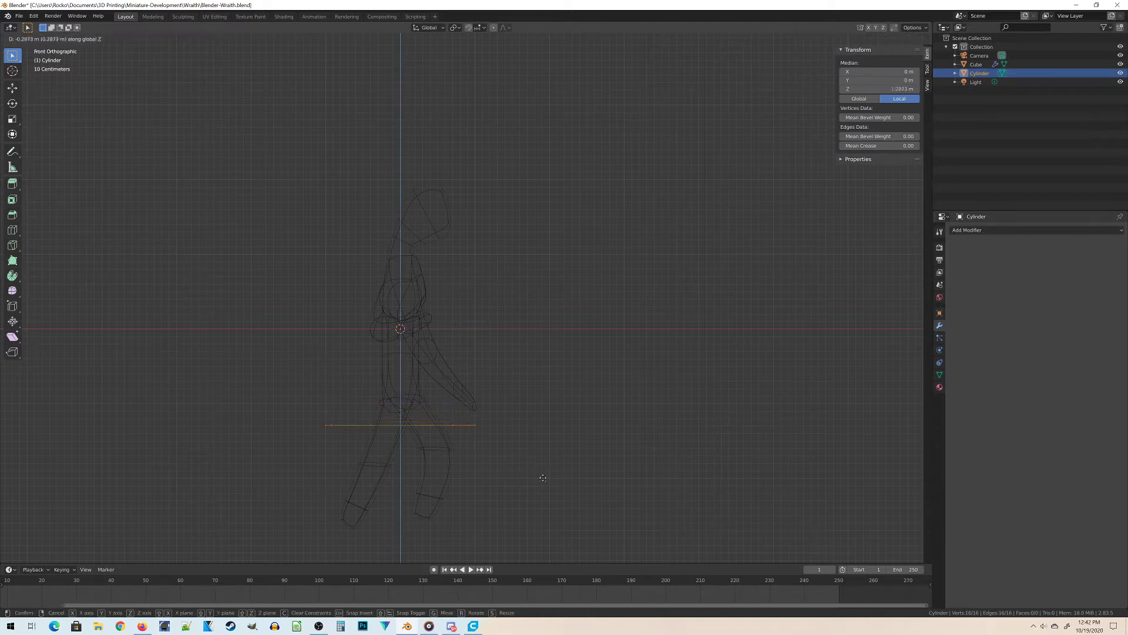
{"action": "left_click", "coordinate": [567, 549]}
{"action": "middle_click_drag", "start_coordinate": [566, 549], "coordinate": [484, 499]}
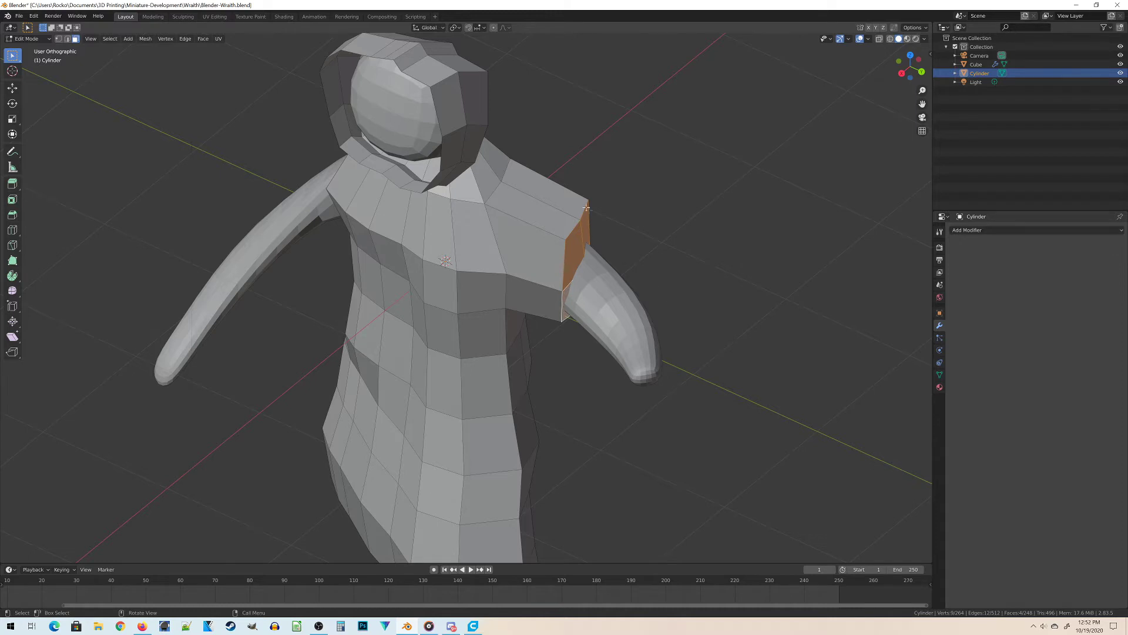
Step: Extrude the selected sleeve-end faces of the robe at the bent arm and scale the extrusion
{"action": "middle_click_drag", "start_coordinate": [652, 255], "coordinate": [533, 325]}
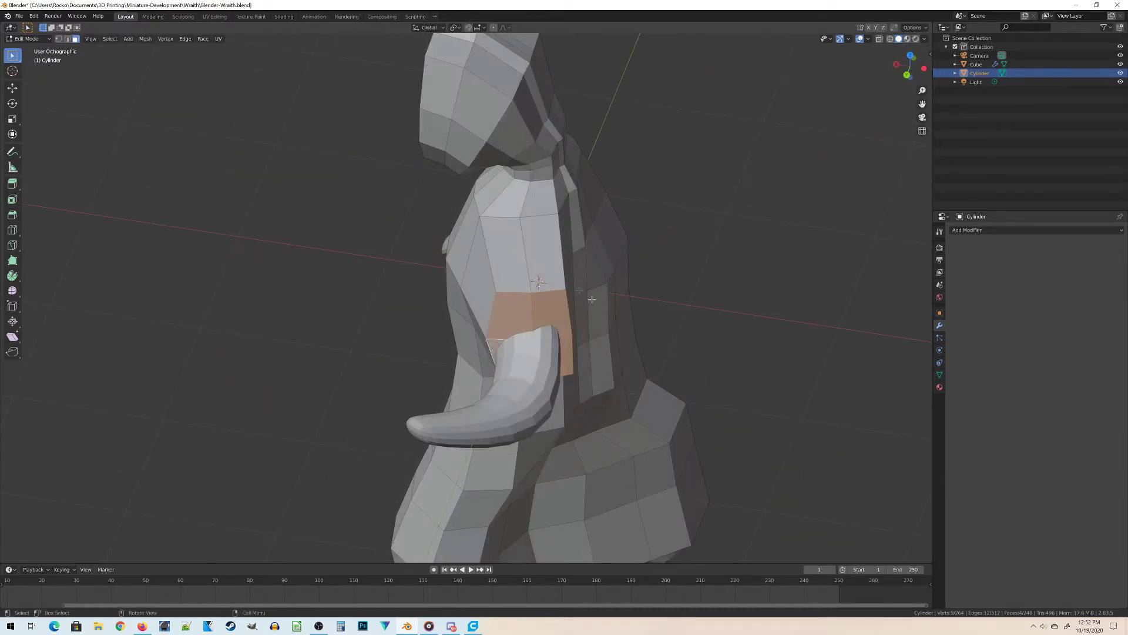
{"action": "middle_click_drag", "start_coordinate": [599, 306], "coordinate": [441, 264]}
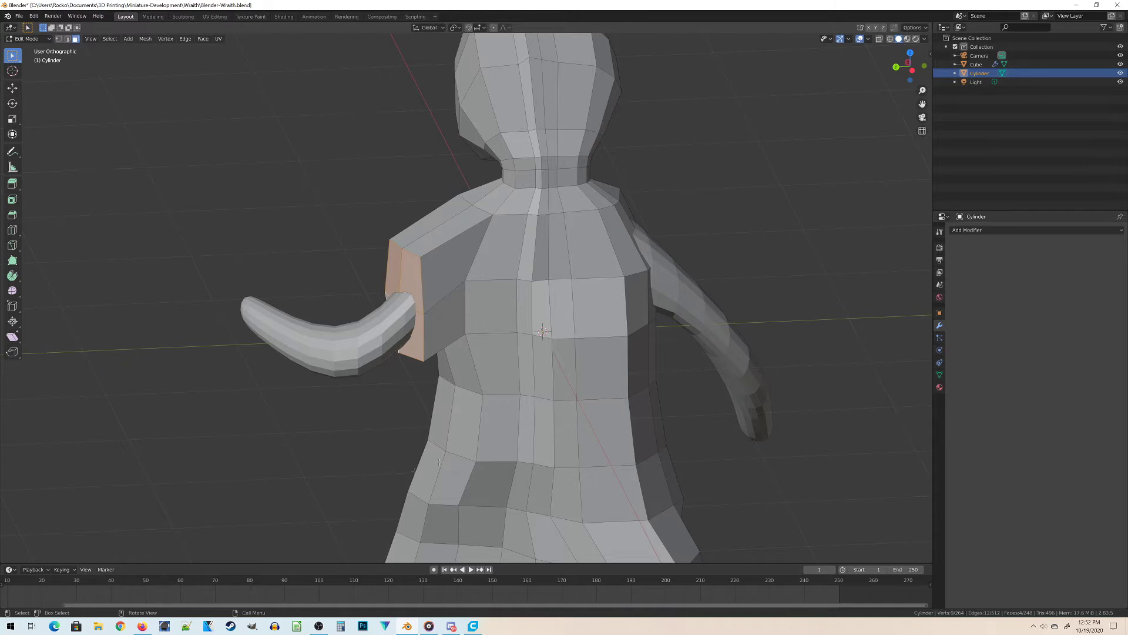
{"action": "middle_click_drag", "start_coordinate": [637, 396], "coordinate": [532, 469]}
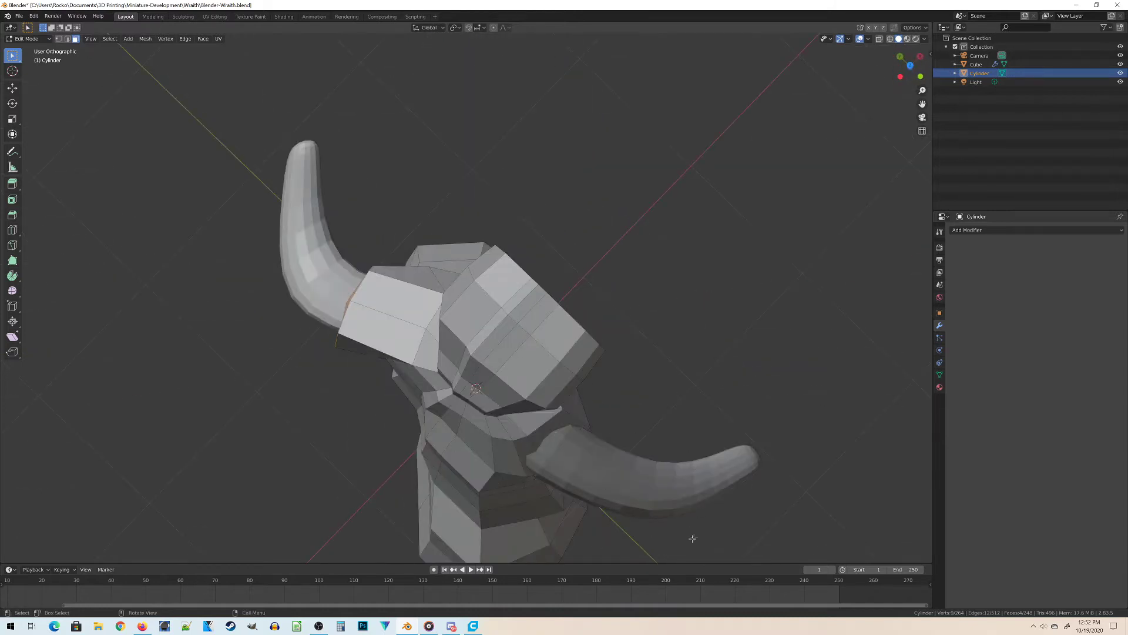
{"action": "middle_click_drag", "start_coordinate": [725, 442], "coordinate": [443, 557]}
{"action": "key", "text": "e"}
{"action": "key", "text": "s"}
{"action": "key", "text": "KP_7"}
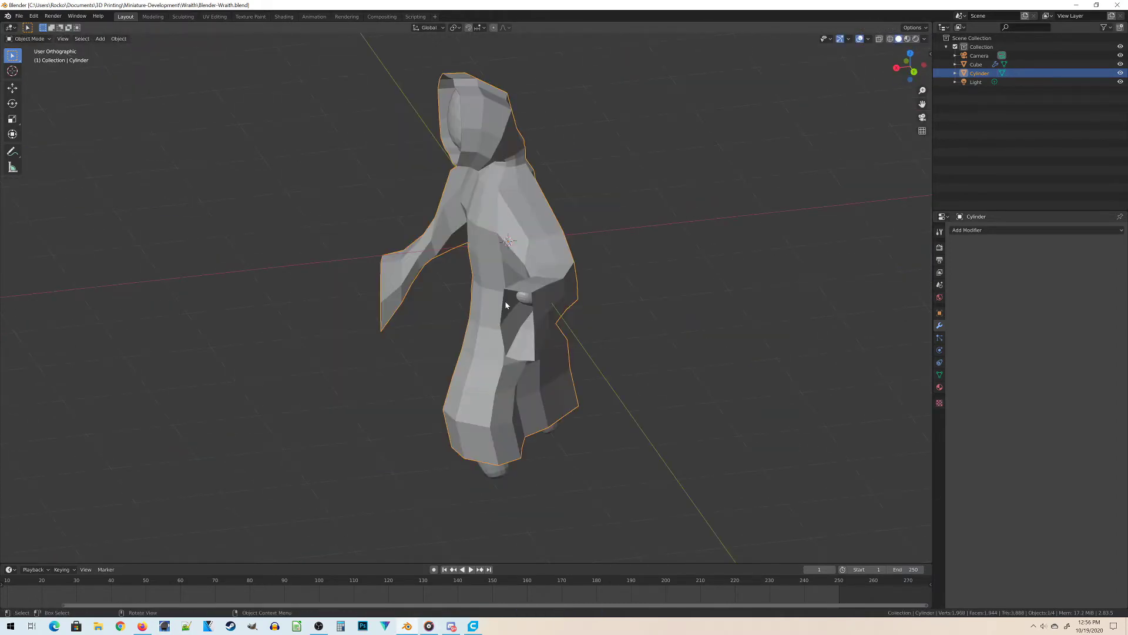
Step: Examine the hooded robe with its flared sleeves around the body from several sides
{"action": "middle_click_drag", "start_coordinate": [453, 168], "coordinate": [473, 161]}
{"action": "middle_click_drag", "start_coordinate": [390, 267], "coordinate": [427, 287]}
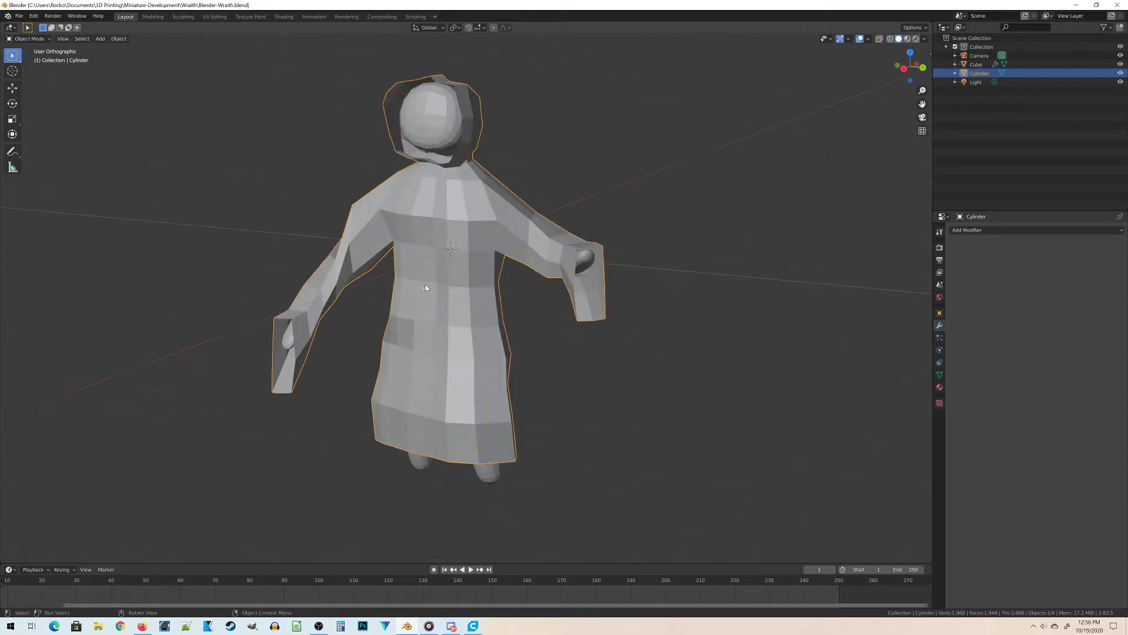
{"action": "middle_click_drag", "start_coordinate": [479, 438], "coordinate": [376, 500]}
{"action": "middle_click_drag", "start_coordinate": [308, 379], "coordinate": [338, 323]}
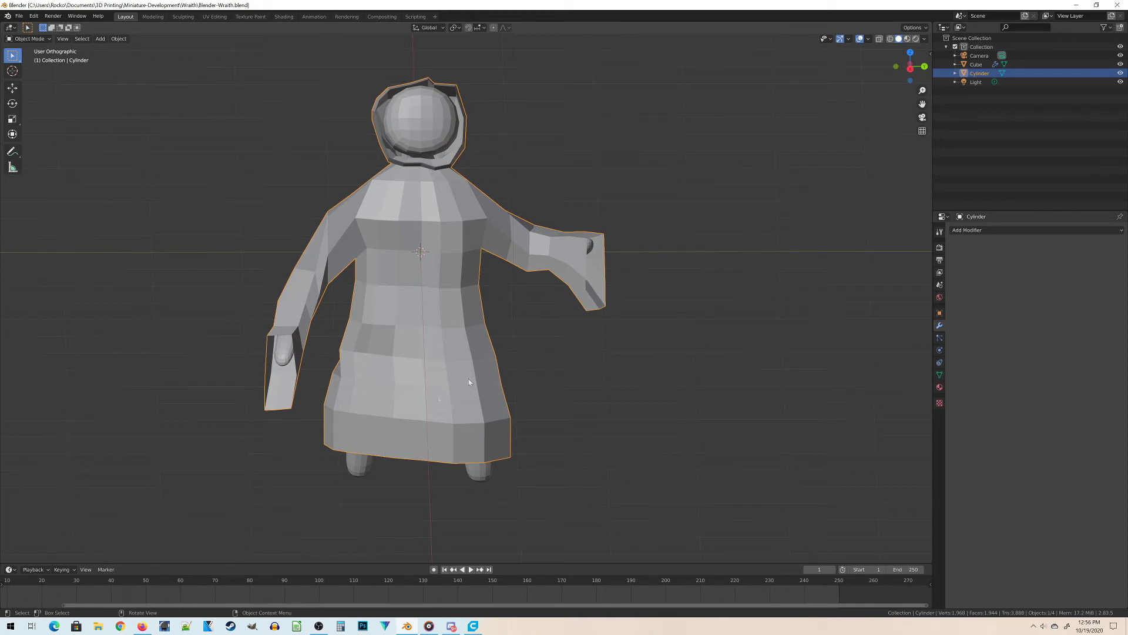
{"action": "middle_click_drag", "start_coordinate": [790, 306], "coordinate": [575, 119]}
{"action": "middle_click_drag", "start_coordinate": [528, 265], "coordinate": [362, 313]}
Step: Duplicate the subdivided body object in place
{"action": "left_click", "coordinate": [422, 116]}
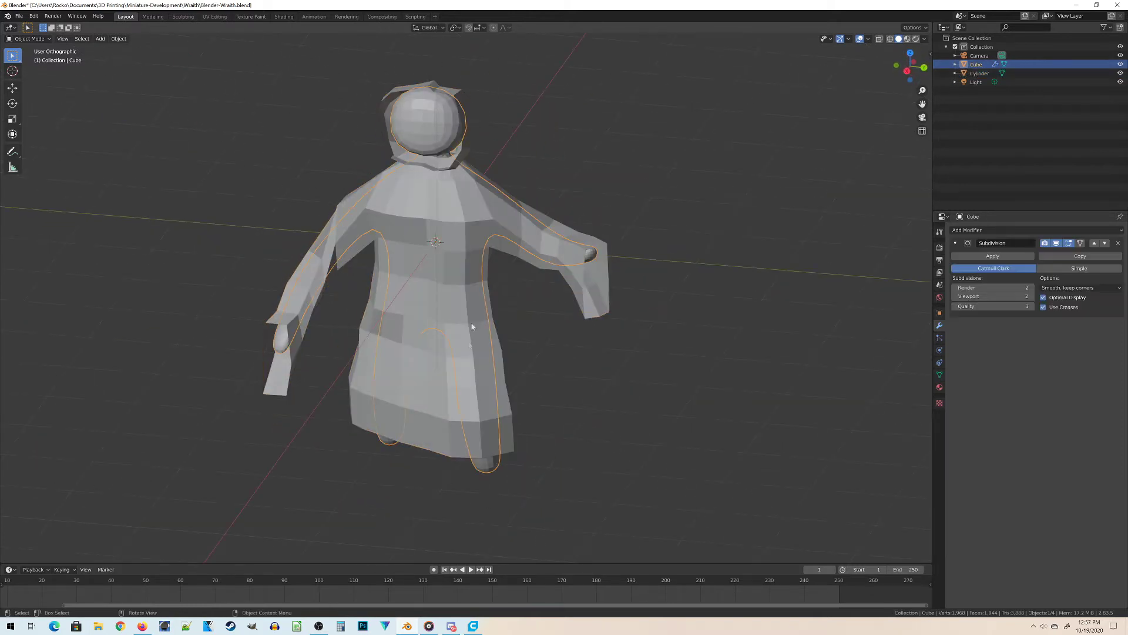
{"action": "middle_click_drag", "start_coordinate": [471, 324], "coordinate": [397, 123]}
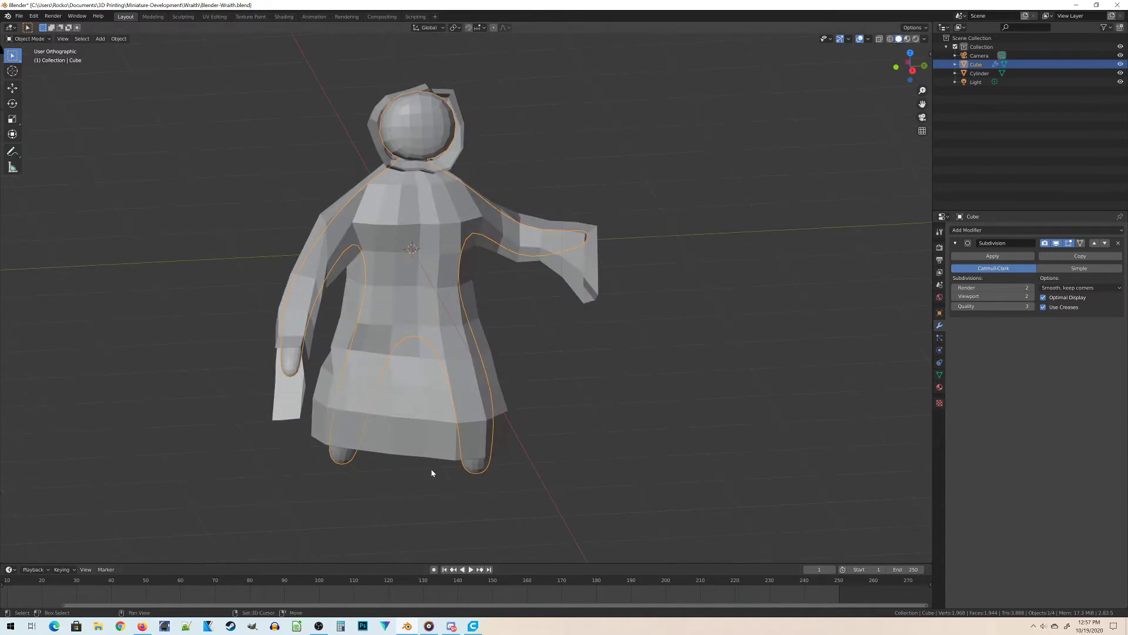
{"action": "key", "text": "shift+d"}
{"action": "key", "text": "Escape"}
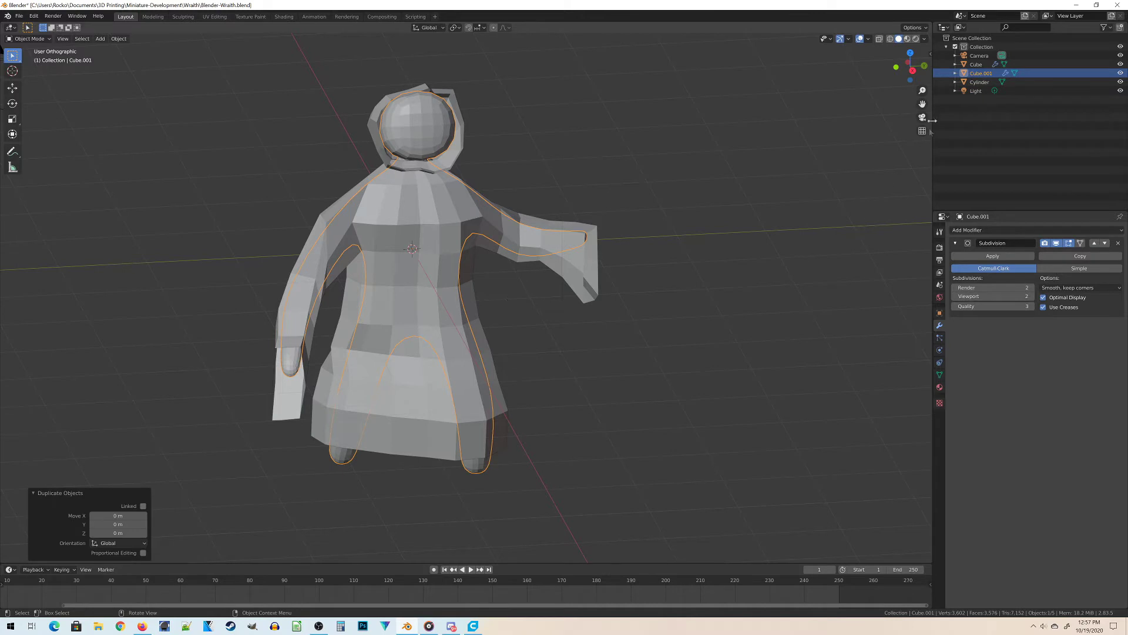
Step: Rename the original body object Cube to "Ghost Body"
{"action": "left_click", "coordinate": [977, 66]}
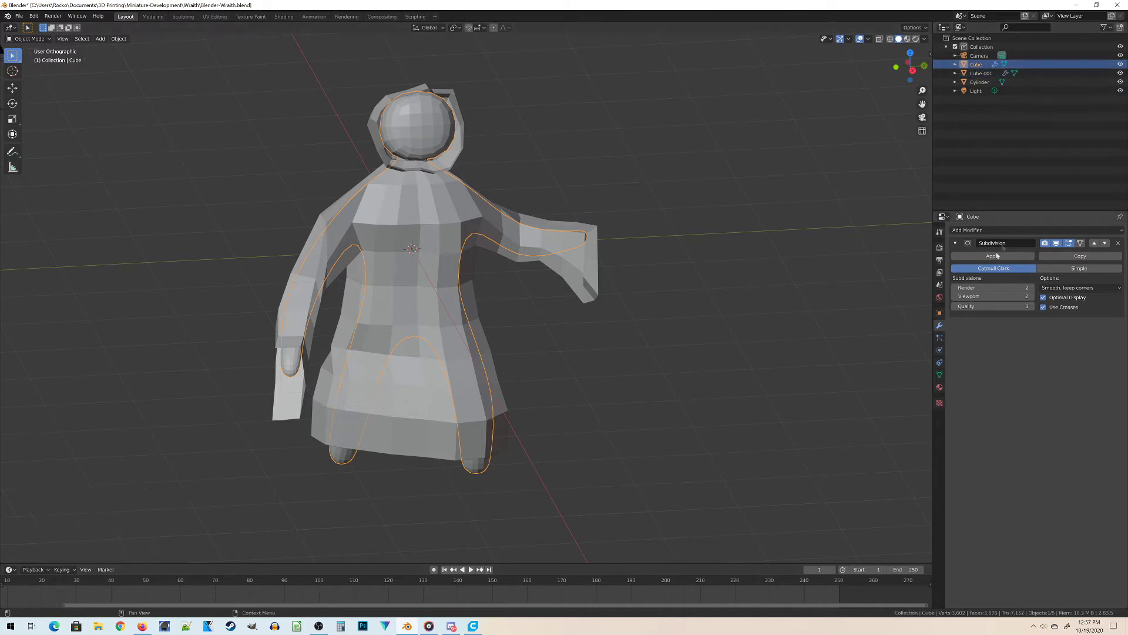
{"action": "left_click", "coordinate": [940, 313]}
{"action": "left_click", "coordinate": [1011, 229]}
{"action": "type", "text": "GFh"}
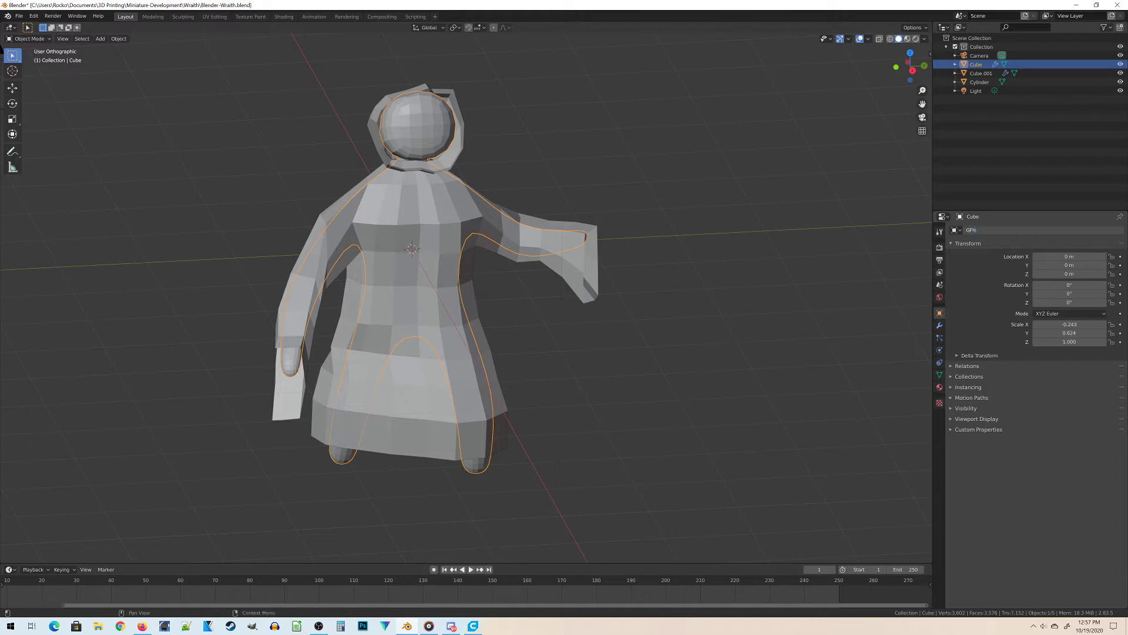
{"action": "type", "text": "G"}
{"action": "key", "text": "Return"}
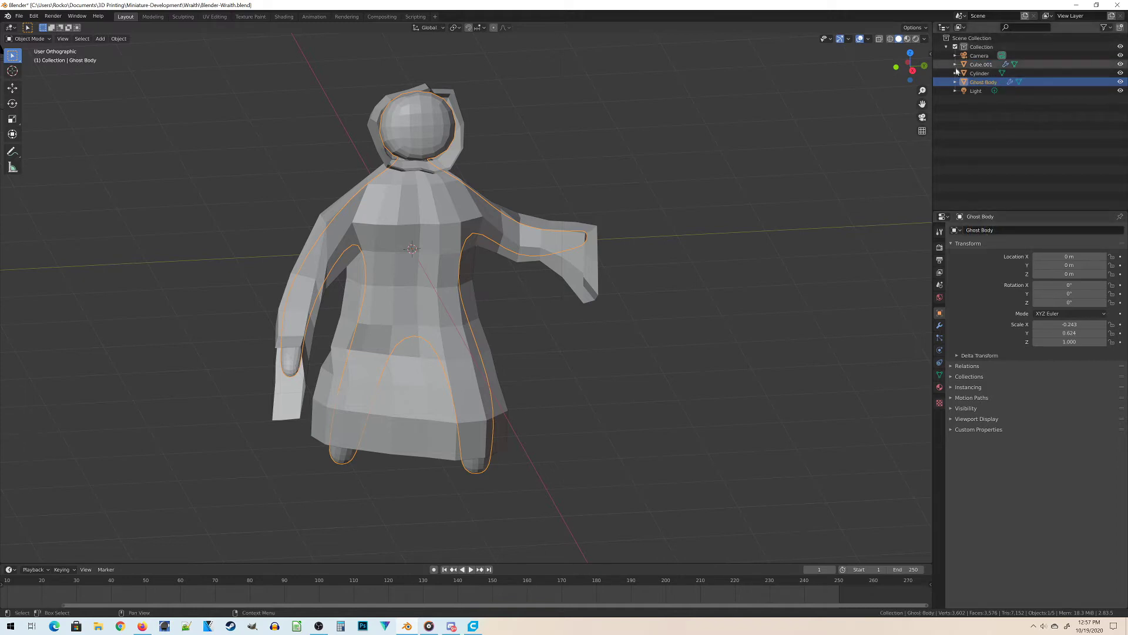
Step: Rename the duplicated body object Cube.001 to "Ghost Body.001" and hide it
{"action": "left_click", "coordinate": [980, 64]}
{"action": "left_click", "coordinate": [977, 229]}
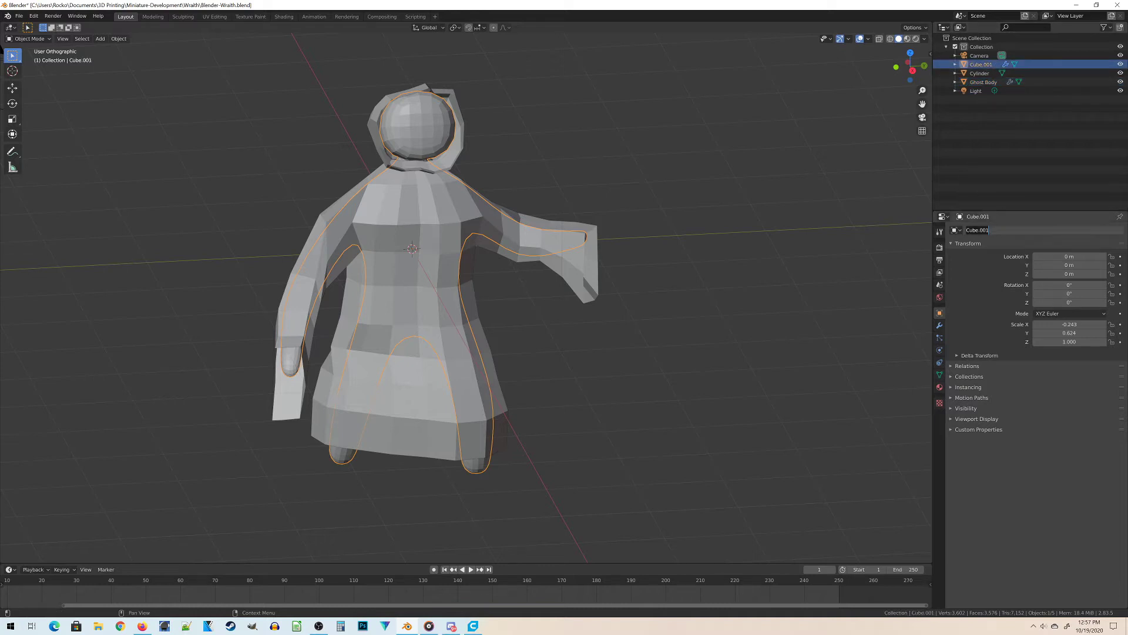
{"action": "double_click", "coordinate": [971, 230]}
{"action": "type", "text": "Ghost"}
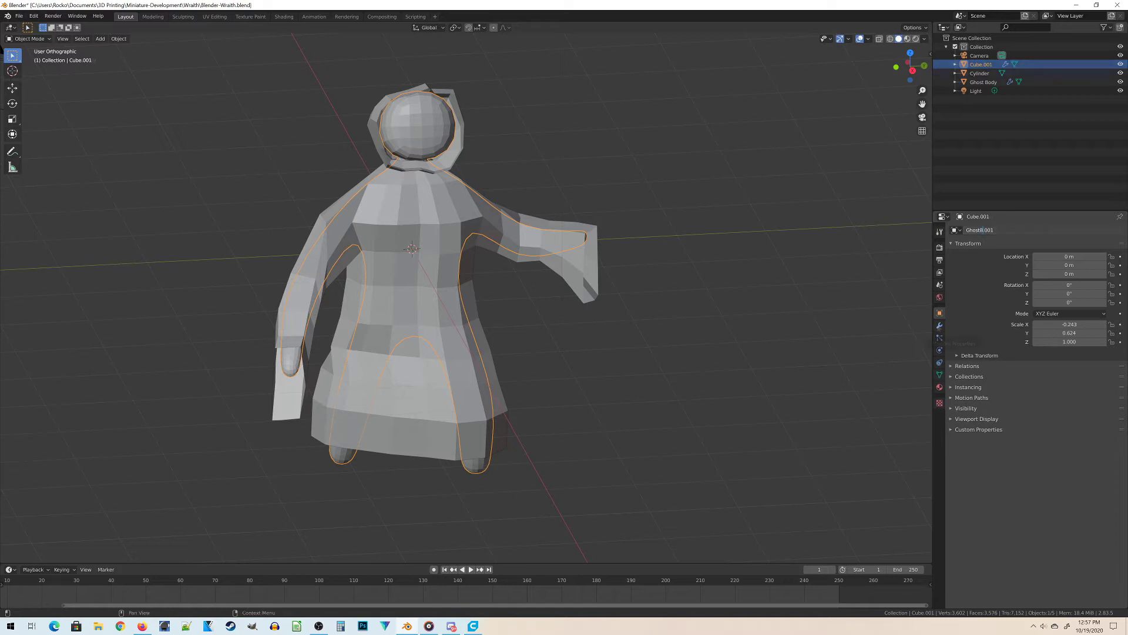
{"action": "type", "text": " Body"}
{"action": "key", "text": "Return"}
Step: Apply the Subdivision modifier on the Ghost Body object
{"action": "left_click", "coordinate": [983, 72]}
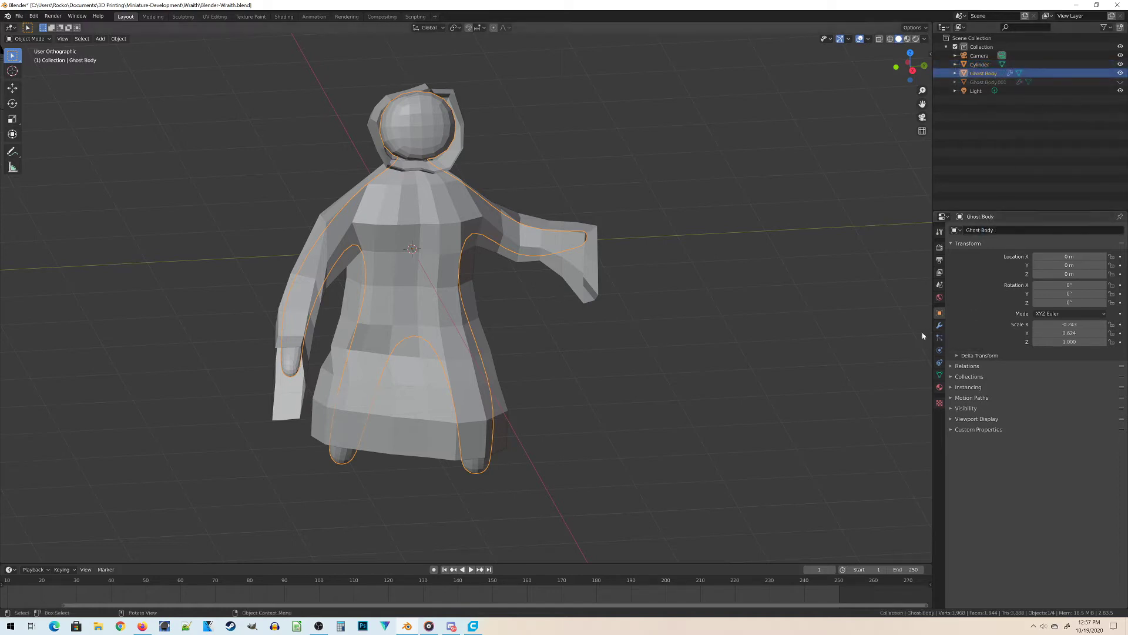
{"action": "left_click", "coordinate": [940, 325]}
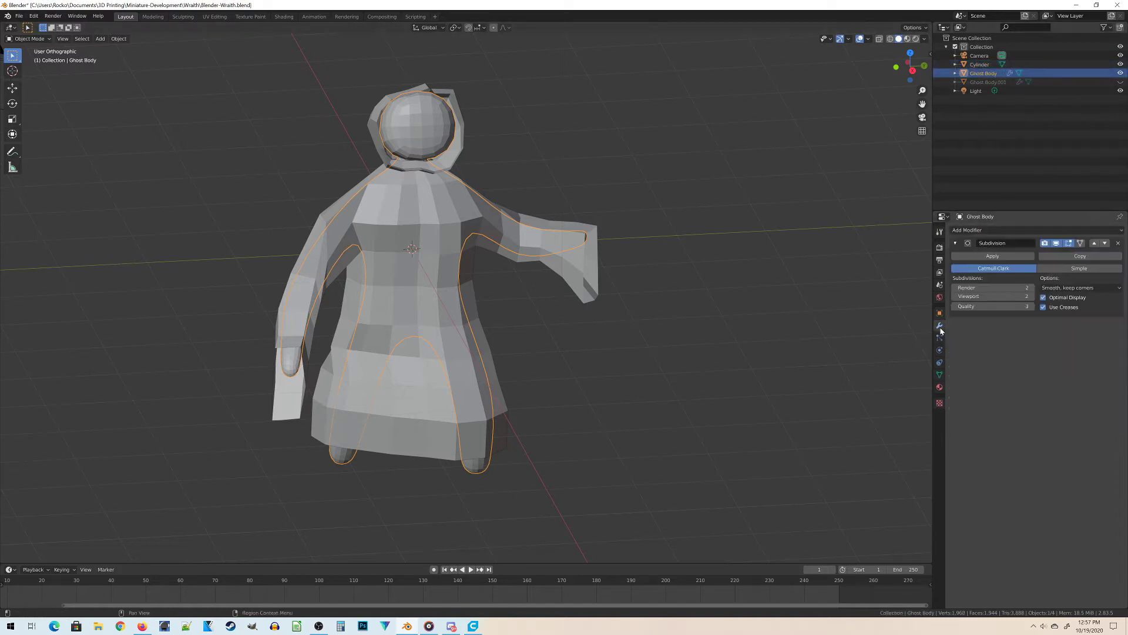
{"action": "left_click", "coordinate": [982, 256]}
Step: Rename the robe object Cylinder to "Cloak"
{"action": "middle_click_drag", "start_coordinate": [726, 304], "coordinate": [508, 188]}
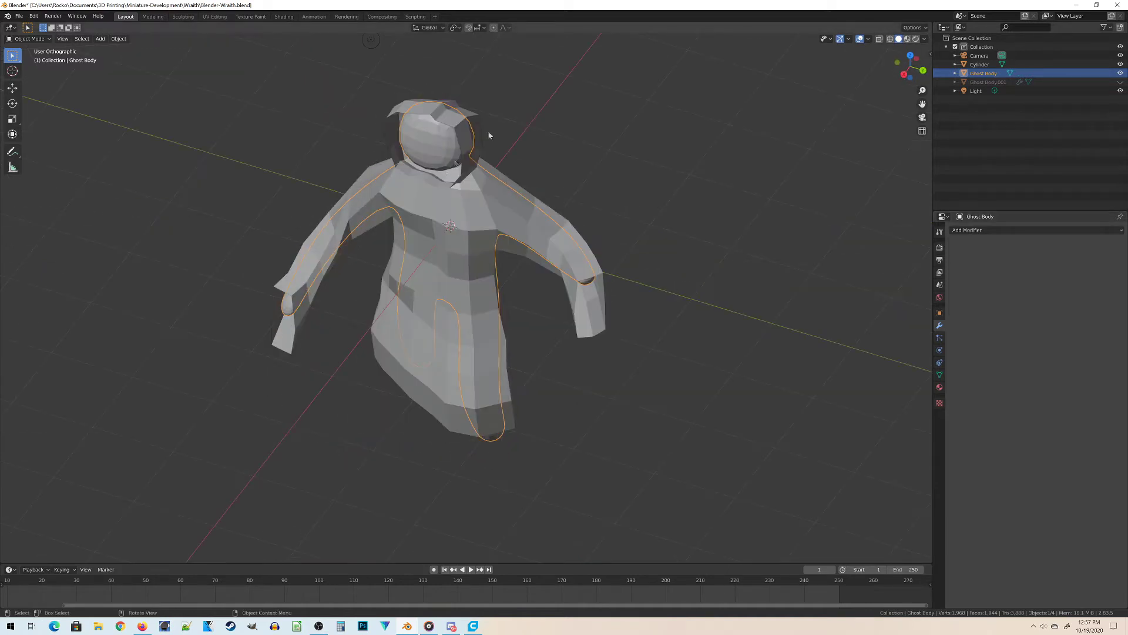
{"action": "middle_click_drag", "start_coordinate": [442, 198], "coordinate": [374, 323]}
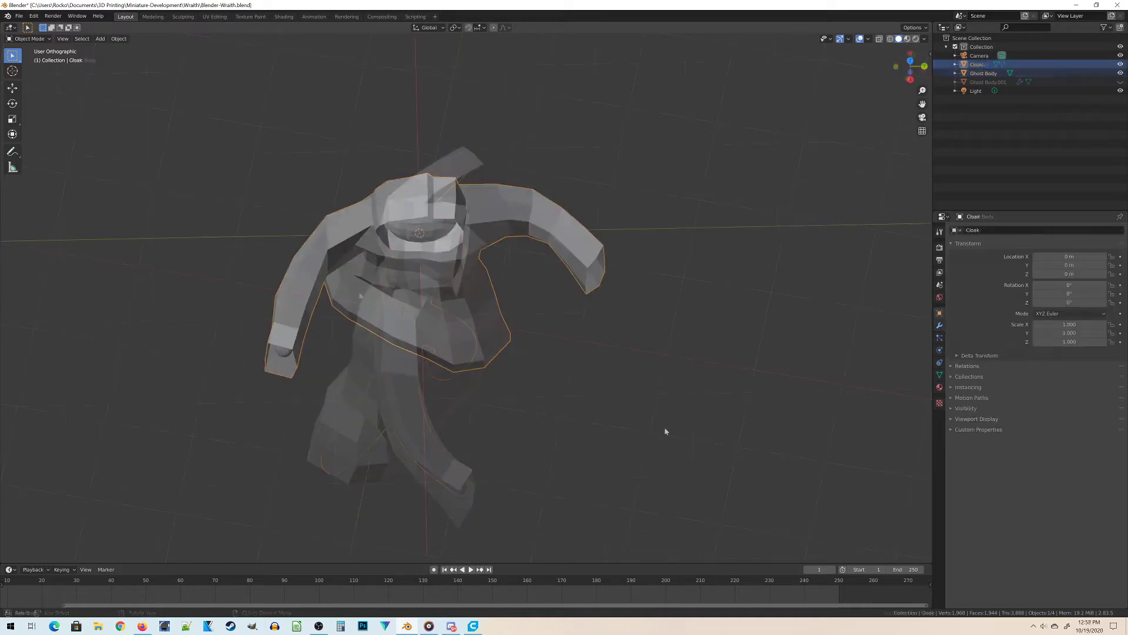
{"action": "middle_click_drag", "start_coordinate": [693, 452], "coordinate": [224, 262]}
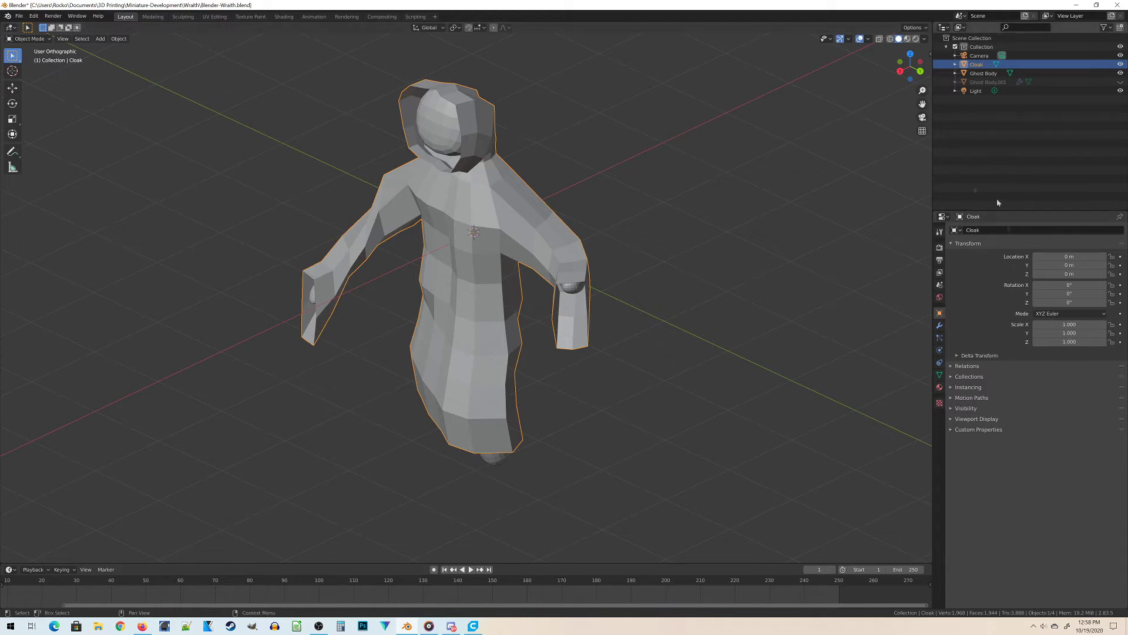
Step: Duplicate the Cloak object in place and hide the copy
{"action": "middle_click_drag", "start_coordinate": [719, 372], "coordinate": [698, 363]}
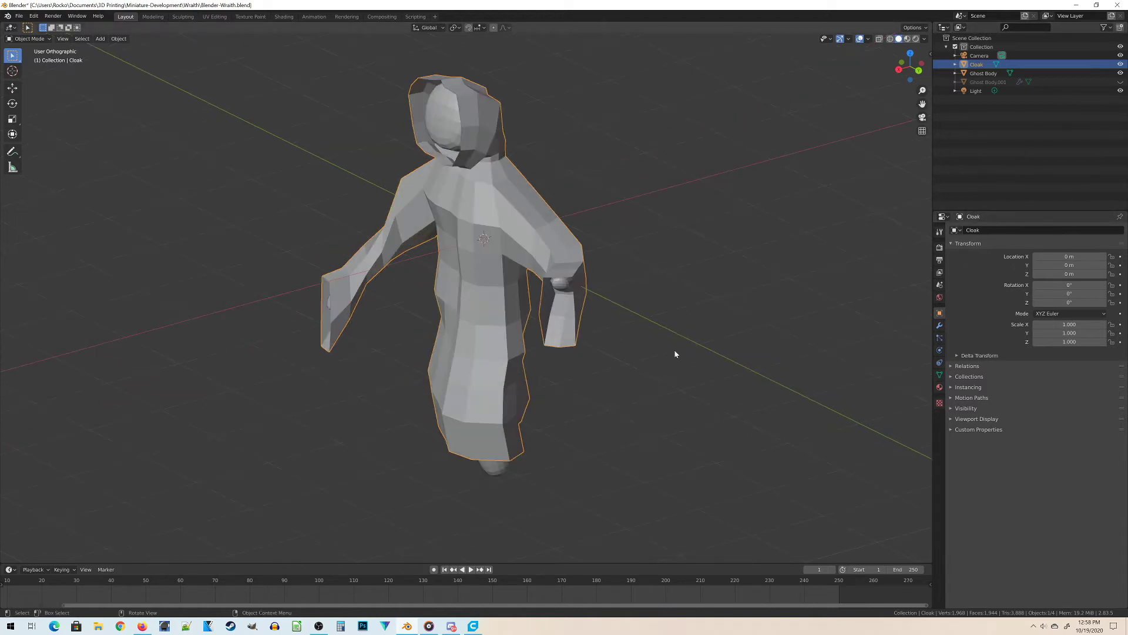
{"action": "key", "text": "shift+d"}
{"action": "right_click", "coordinate": [676, 354]}
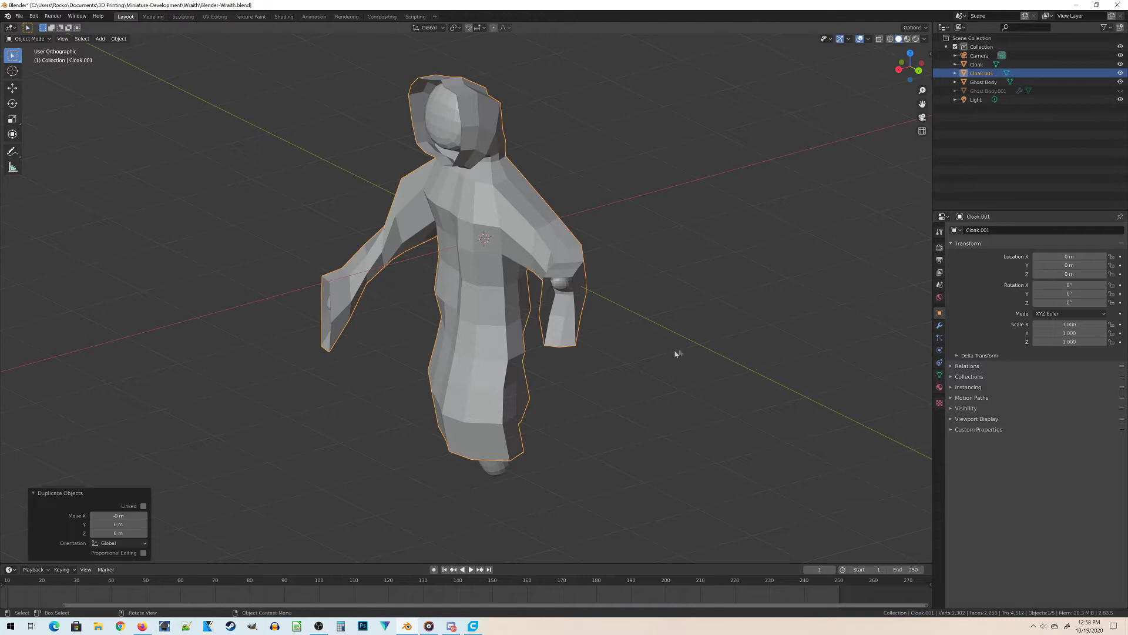
{"action": "left_click", "coordinate": [1120, 73]}
Step: Subdivide the whole mesh of the visible Cloak with two cuts
{"action": "middle_click_drag", "start_coordinate": [446, 326], "coordinate": [366, 328]}
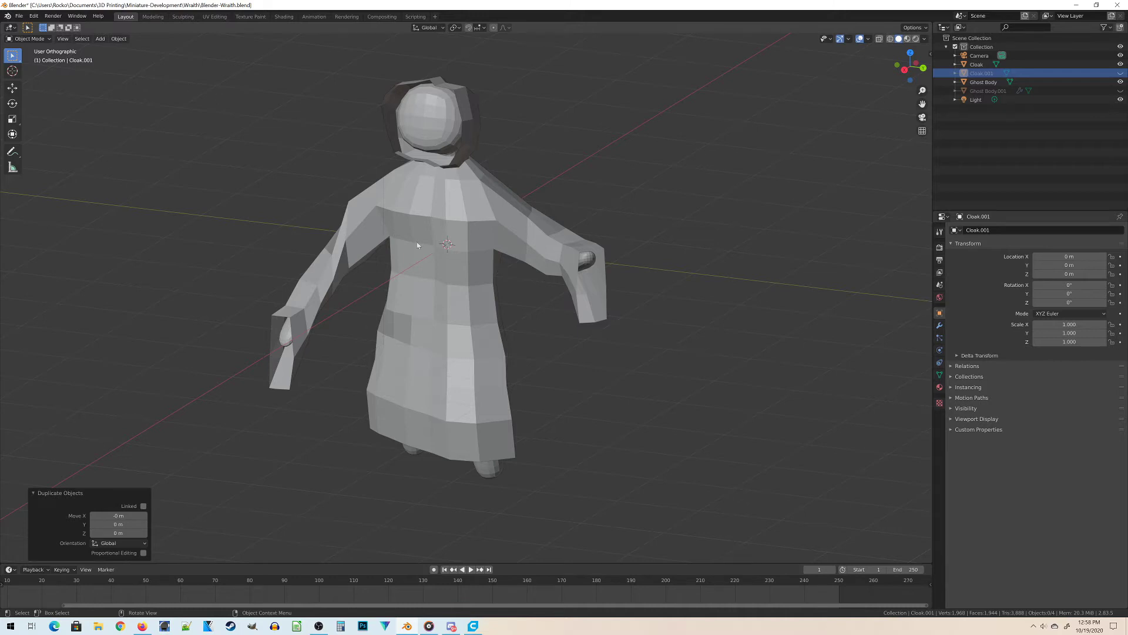
{"action": "key", "text": "a"}
{"action": "middle_click_drag", "start_coordinate": [463, 383], "coordinate": [491, 395]}
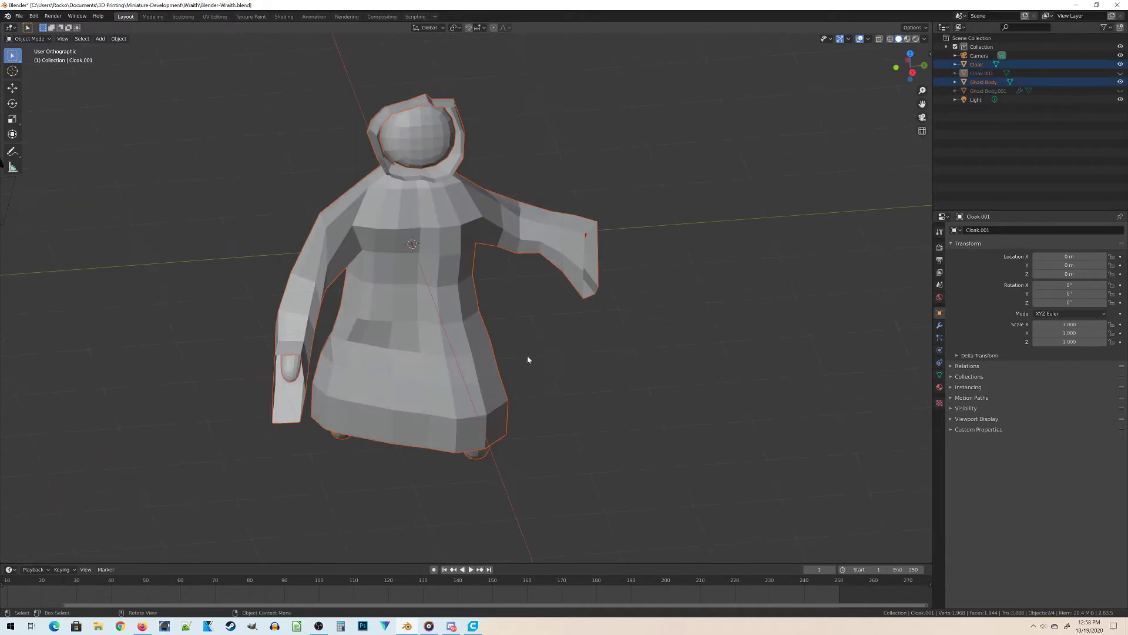
{"action": "left_click", "coordinate": [439, 268]}
{"action": "key", "text": "Tab"}
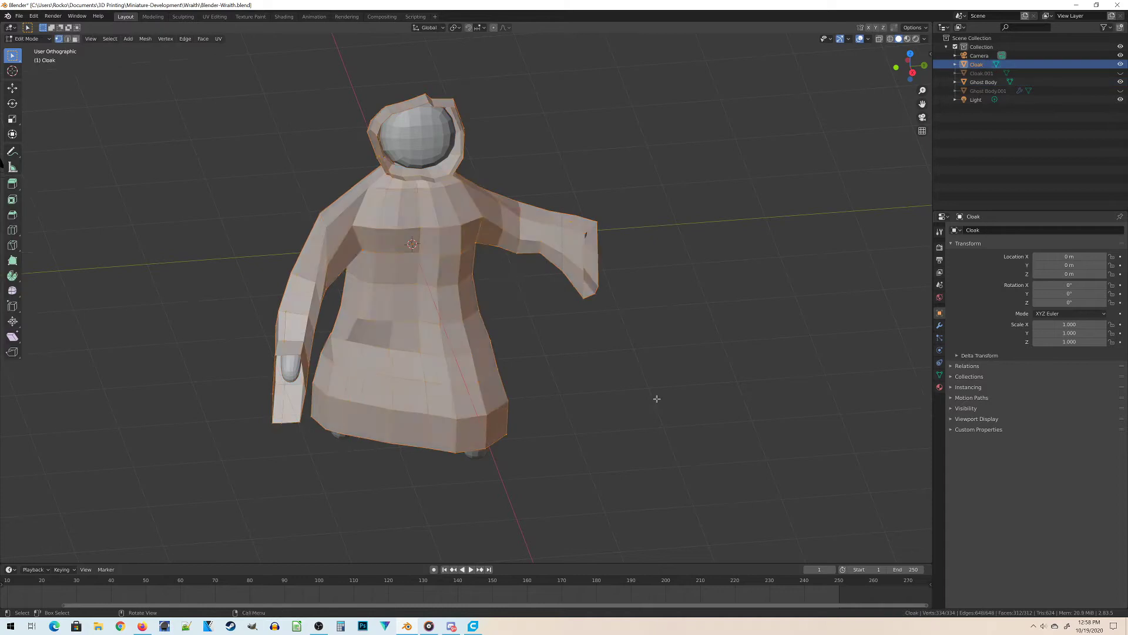
{"action": "middle_click_drag", "start_coordinate": [655, 396], "coordinate": [608, 400]}
{"action": "middle_click_drag", "start_coordinate": [878, 383], "coordinate": [654, 371]}
{"action": "right_click", "coordinate": [655, 371]}
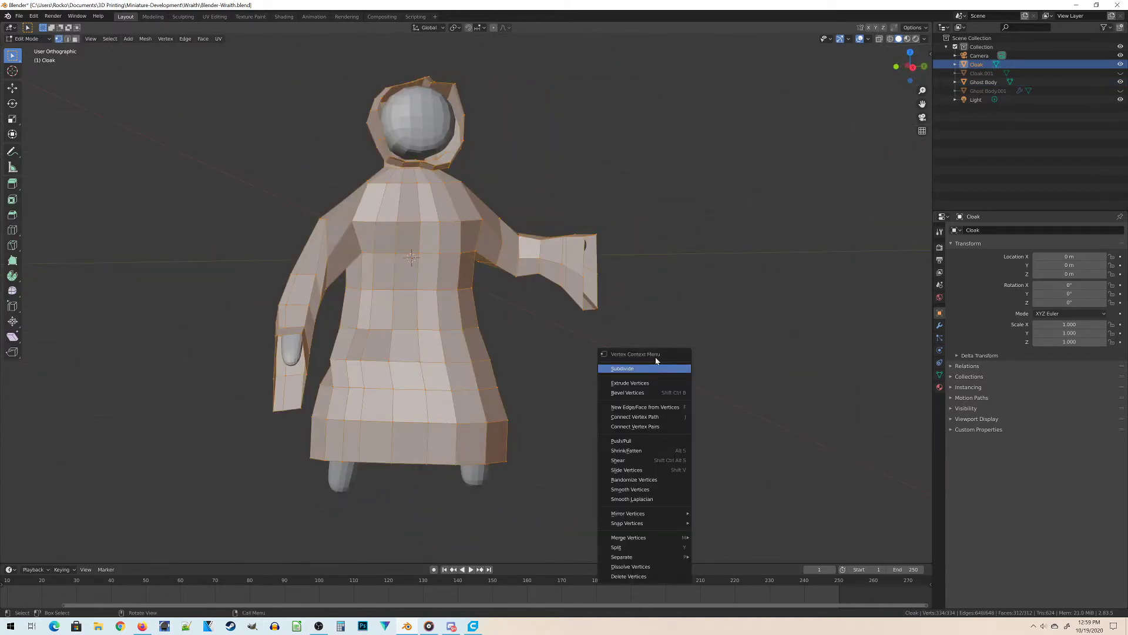
{"action": "left_click", "coordinate": [655, 369]}
{"action": "right_click", "coordinate": [666, 378]}
{"action": "left_click", "coordinate": [640, 379]}
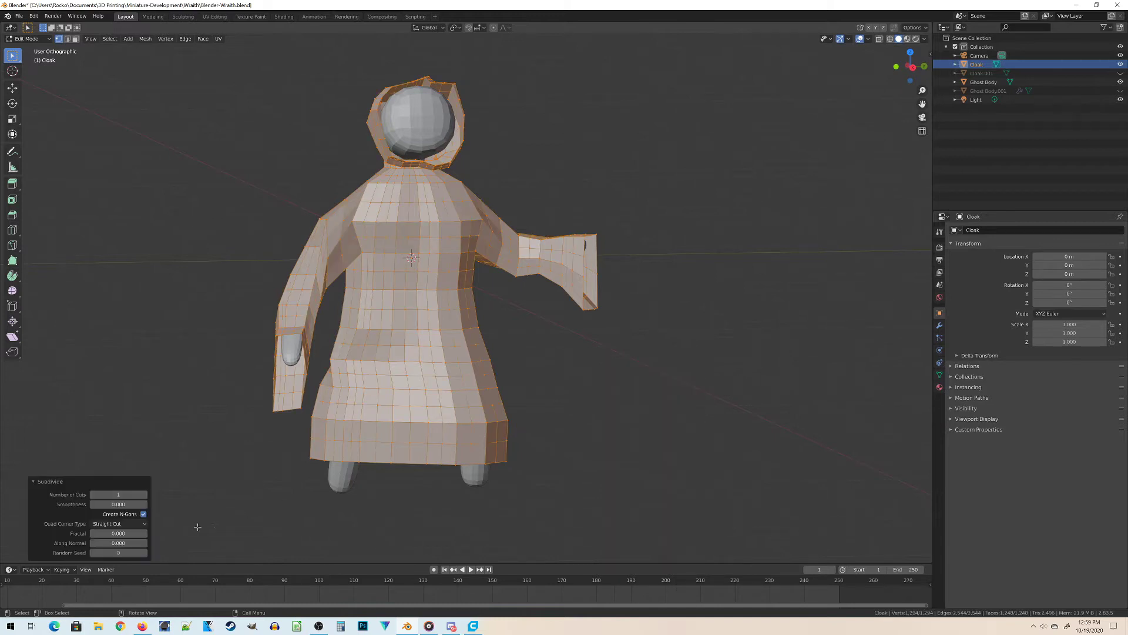
{"action": "left_click", "coordinate": [144, 494]}
Step: Return the Cloak to object mode and save the file
{"action": "middle_click_drag", "start_coordinate": [232, 433], "coordinate": [510, 421]}
{"action": "middle_click_drag", "start_coordinate": [738, 396], "coordinate": [529, 369]}
{"action": "key", "text": "Tab"}
{"action": "key", "text": "ctrl+s"}
Step: Add Cloth physics to the Cloak and Collision physics to the Ghost Body
{"action": "middle_click_drag", "start_coordinate": [506, 202], "coordinate": [571, 281]}
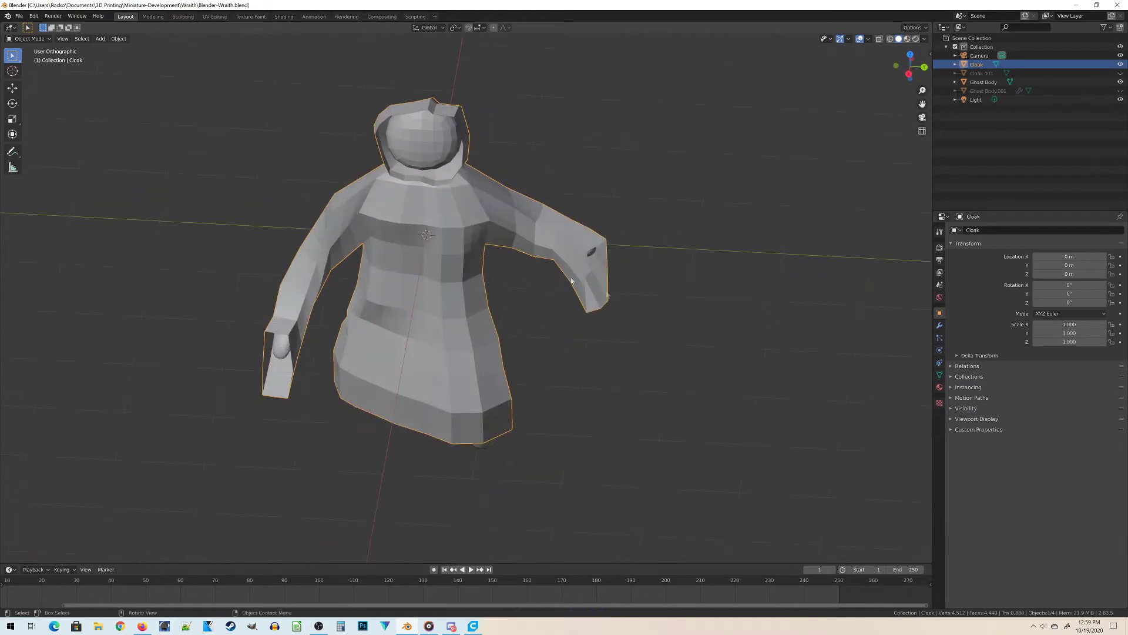
{"action": "left_click", "coordinate": [939, 352]}
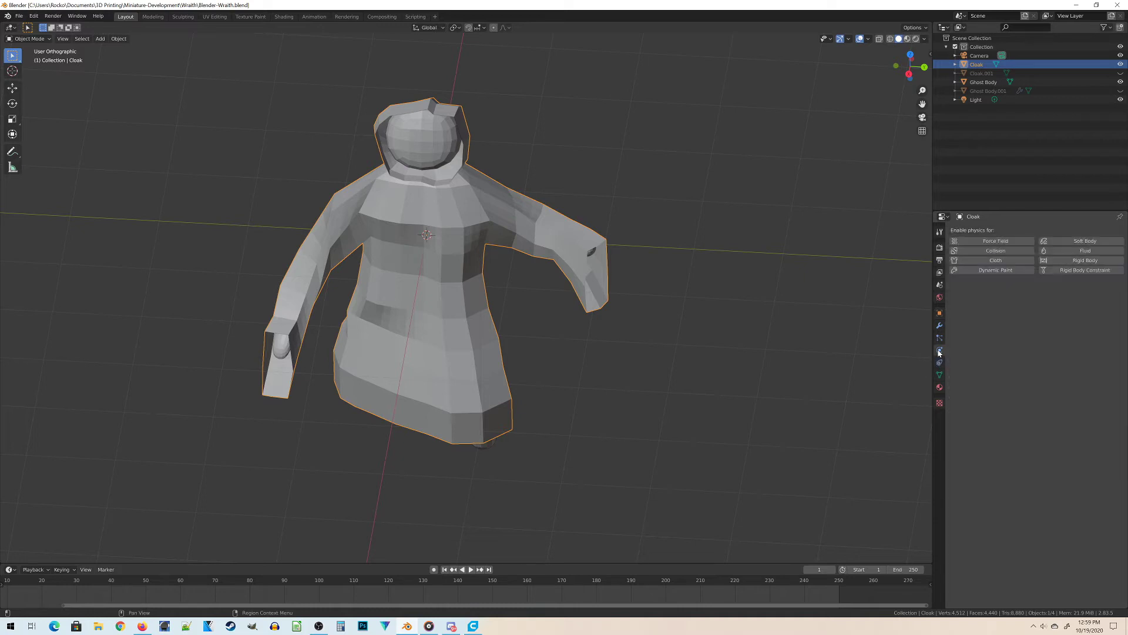
{"action": "left_click", "coordinate": [1000, 262]}
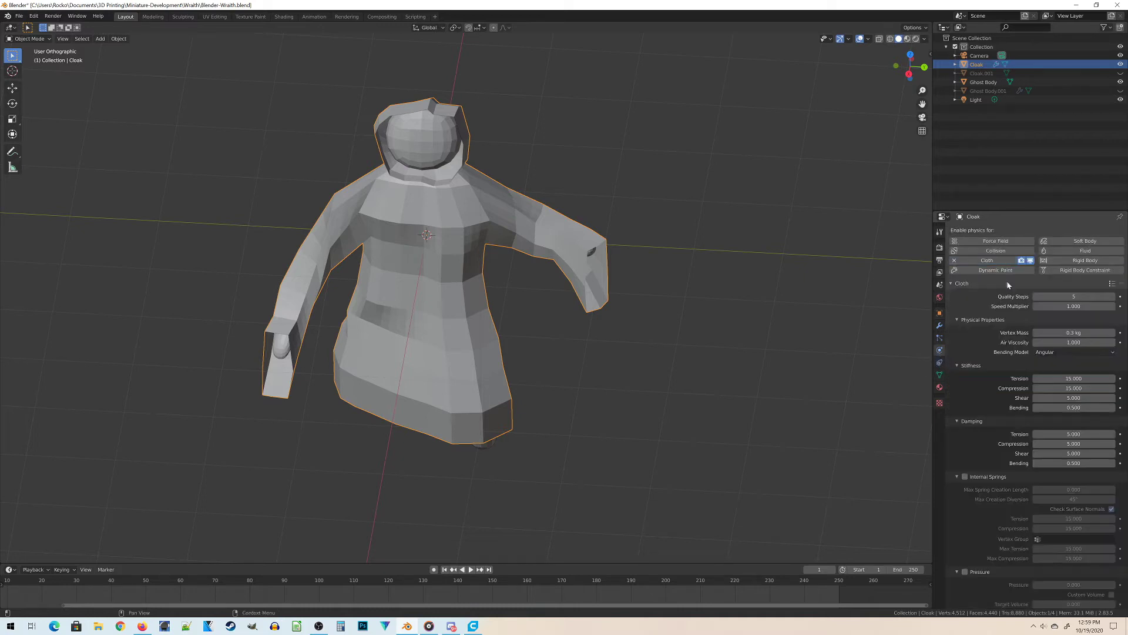
{"action": "left_click", "coordinate": [418, 135]}
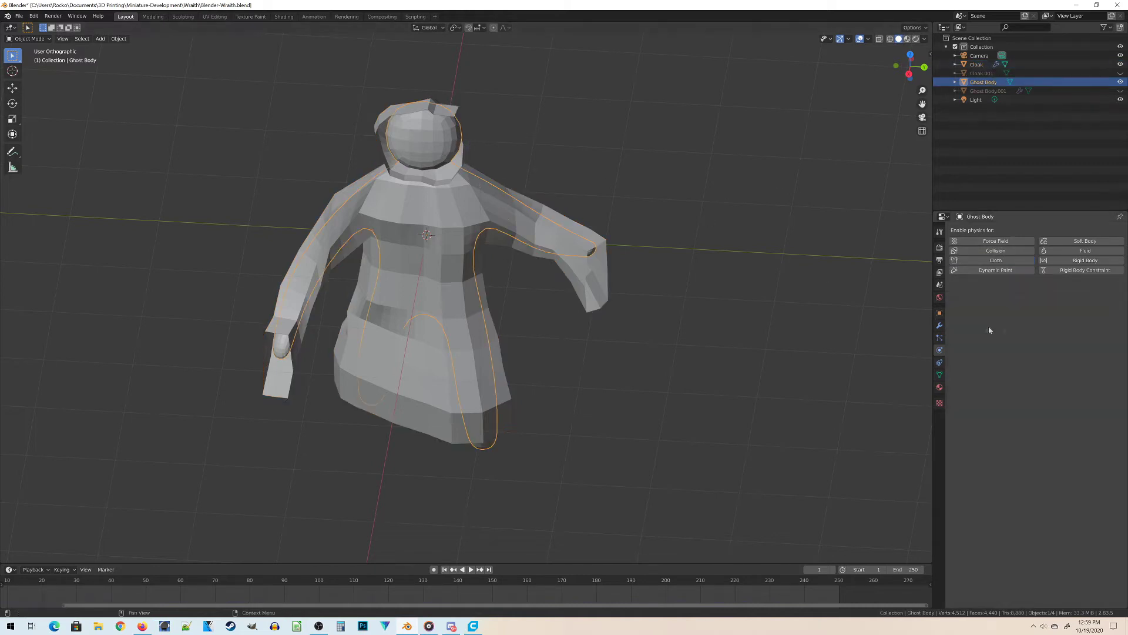
{"action": "left_click", "coordinate": [997, 251]}
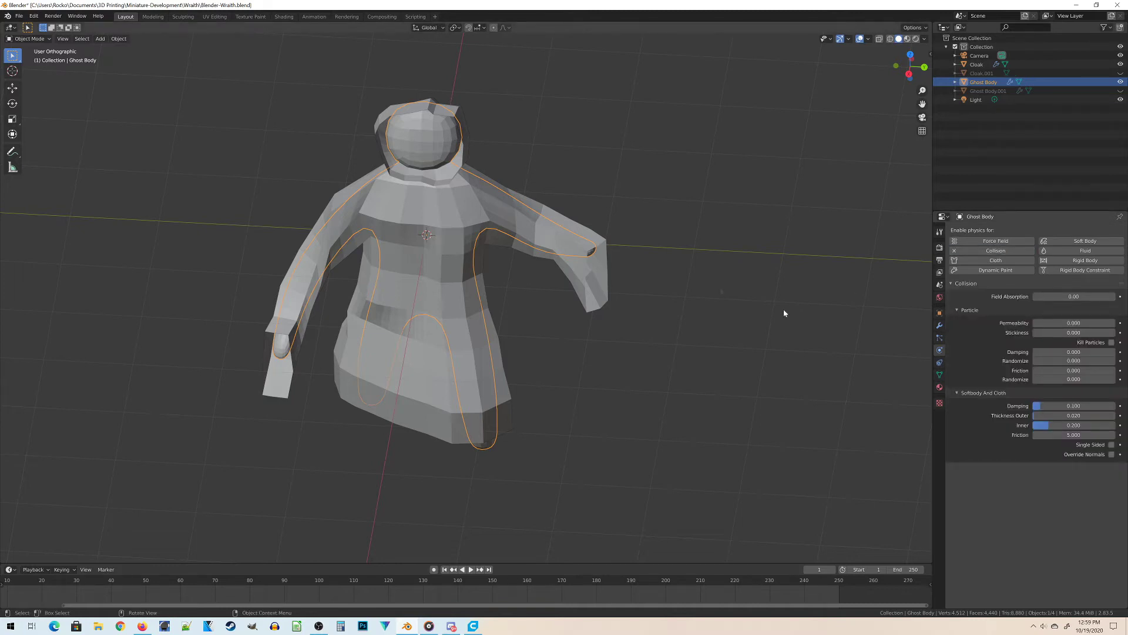
Step: Set the Cloak's cloth vertex mass to 0.1 kg
{"action": "left_click", "coordinate": [438, 107]}
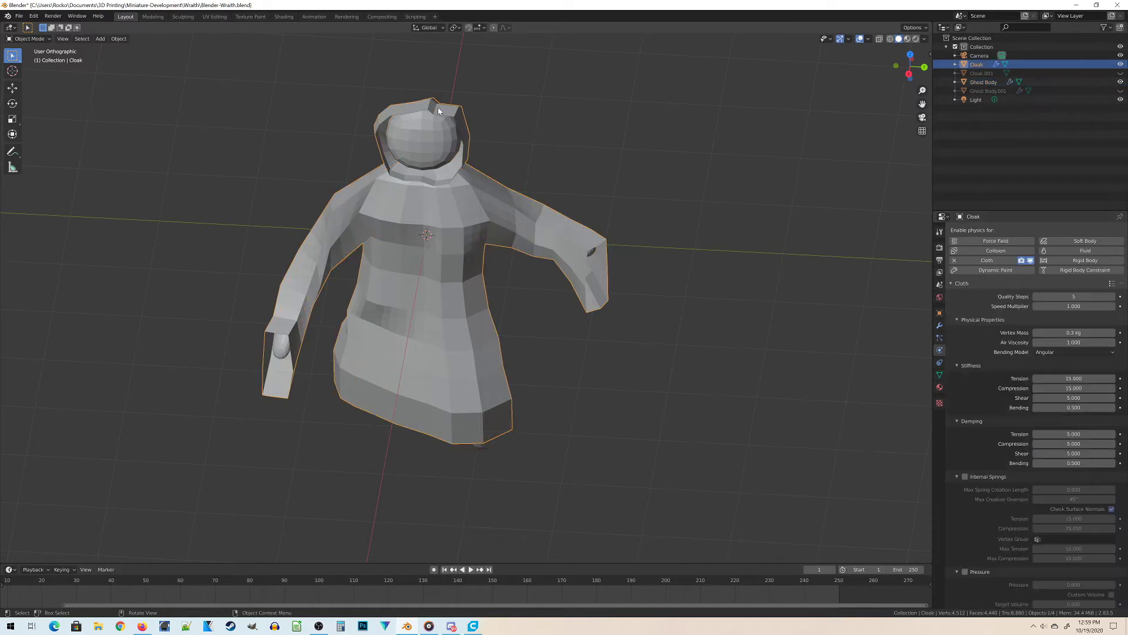
{"action": "middle_click_drag", "start_coordinate": [411, 382], "coordinate": [467, 414]}
{"action": "scroll", "coordinate": [1034, 323], "scroll_direction": "down", "scroll_amount": 2}
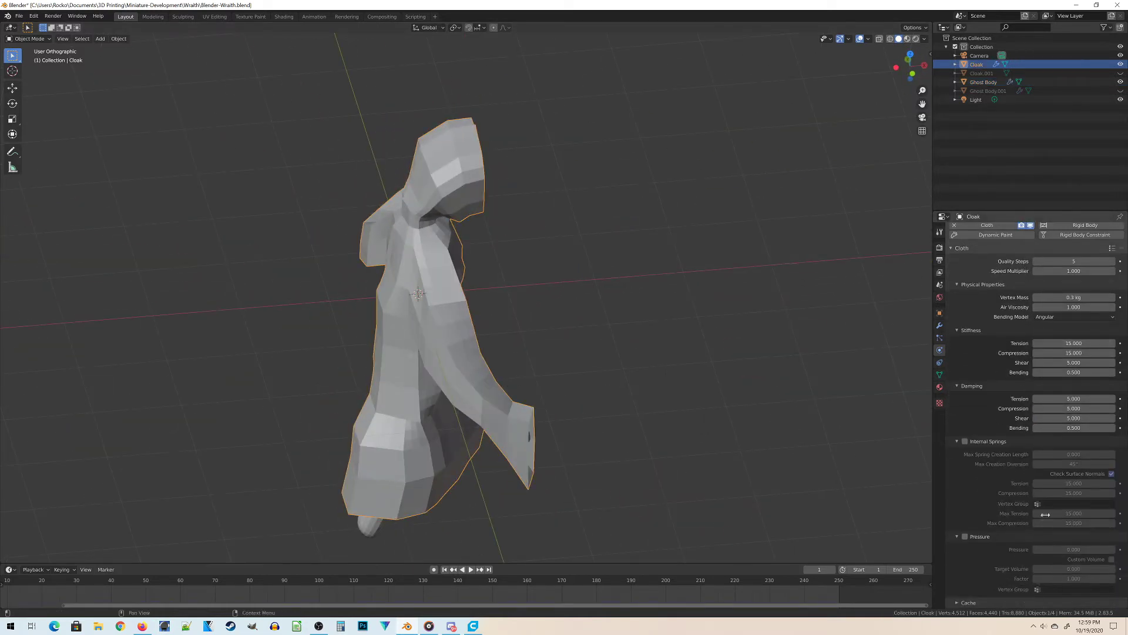
{"action": "scroll", "coordinate": [1046, 513], "scroll_direction": "up", "scroll_amount": 2}
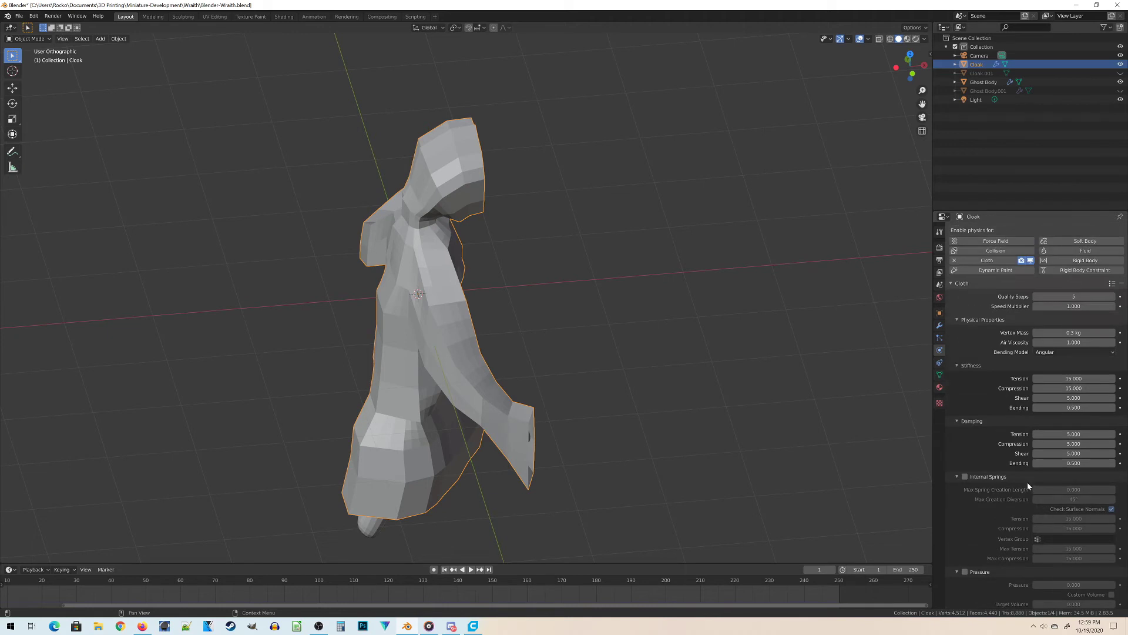
{"action": "left_click", "coordinate": [1087, 333]}
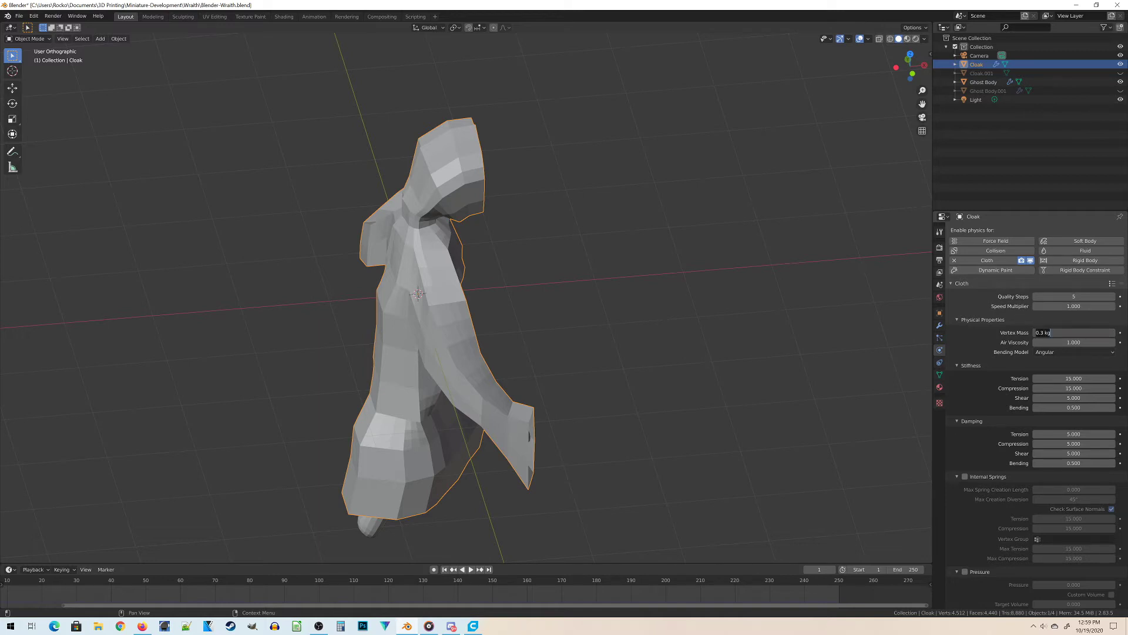
{"action": "type", "text": "0.1"}
{"action": "key", "text": "Return"}
Step: Set the timeline's end frame to 100 and save the file
{"action": "middle_click_drag", "start_coordinate": [912, 262], "coordinate": [591, 337]}
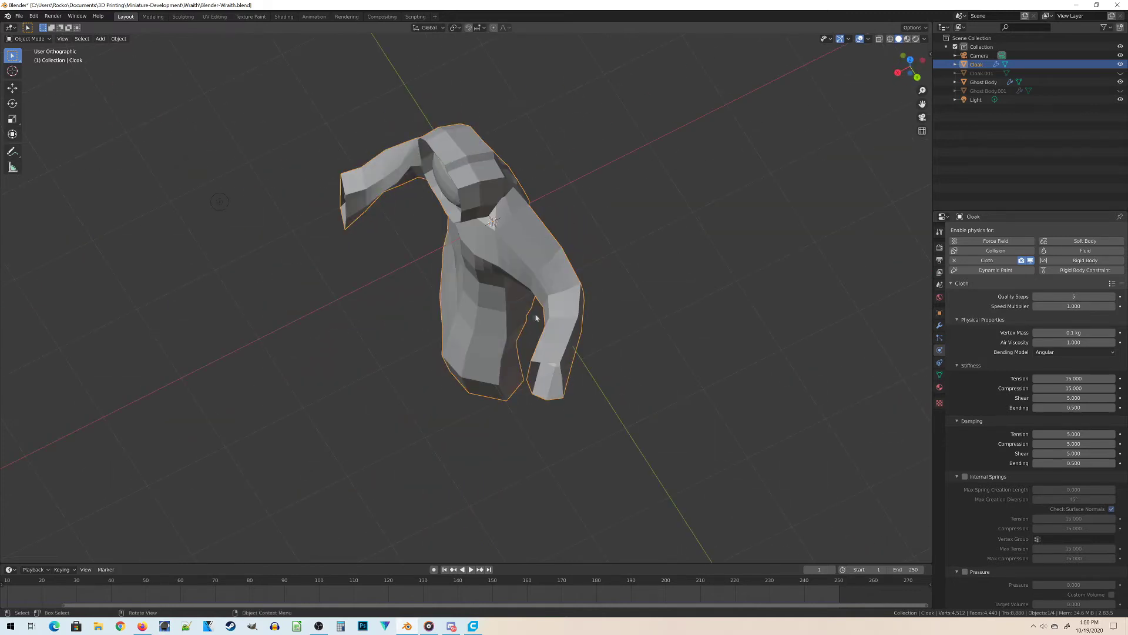
{"action": "middle_click_drag", "start_coordinate": [532, 316], "coordinate": [664, 464]}
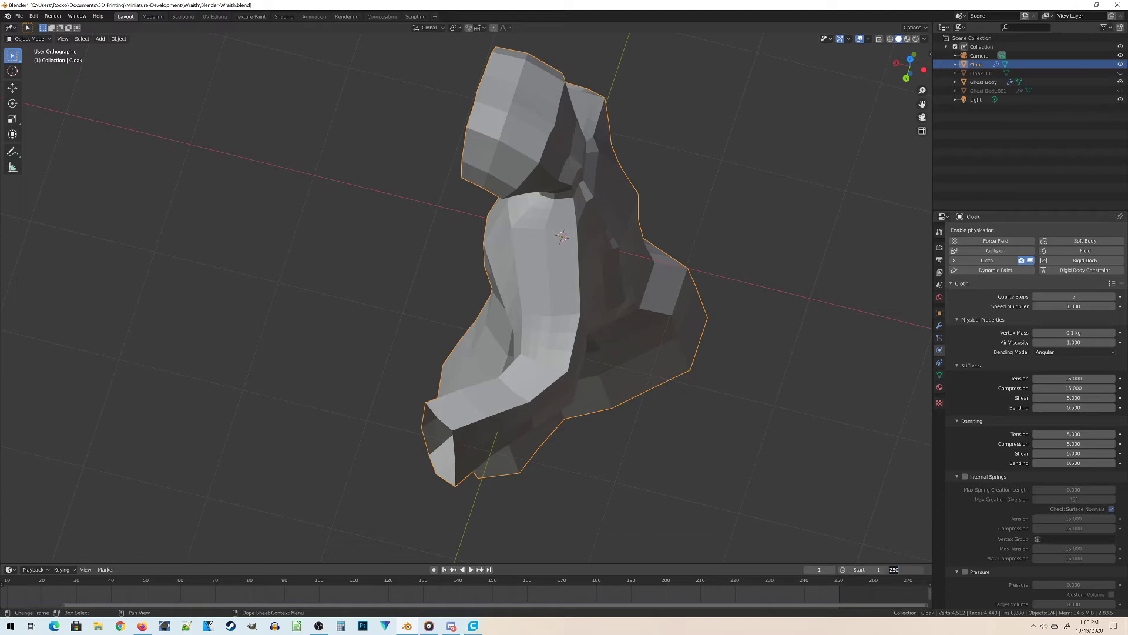
{"action": "type", "text": "0"}
{"action": "key", "text": "Return"}
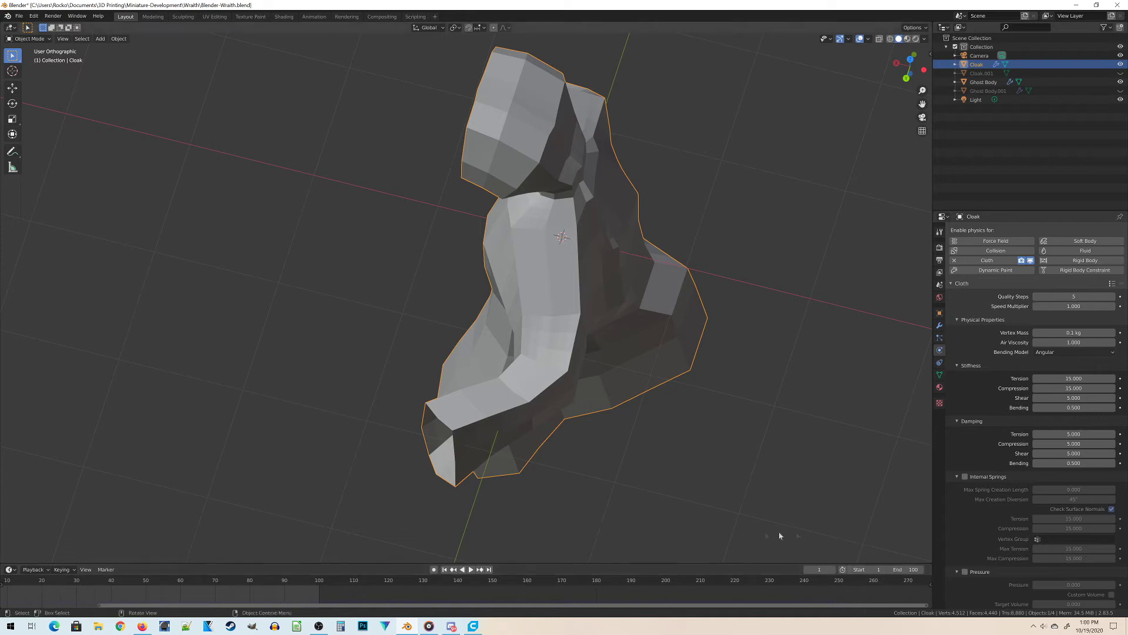
{"action": "key", "text": "ctrl+s"}
Step: Play the Cloak's cloth simulation, stop it and set the current frame to 100
{"action": "middle_click_drag", "start_coordinate": [637, 469], "coordinate": [452, 445]}
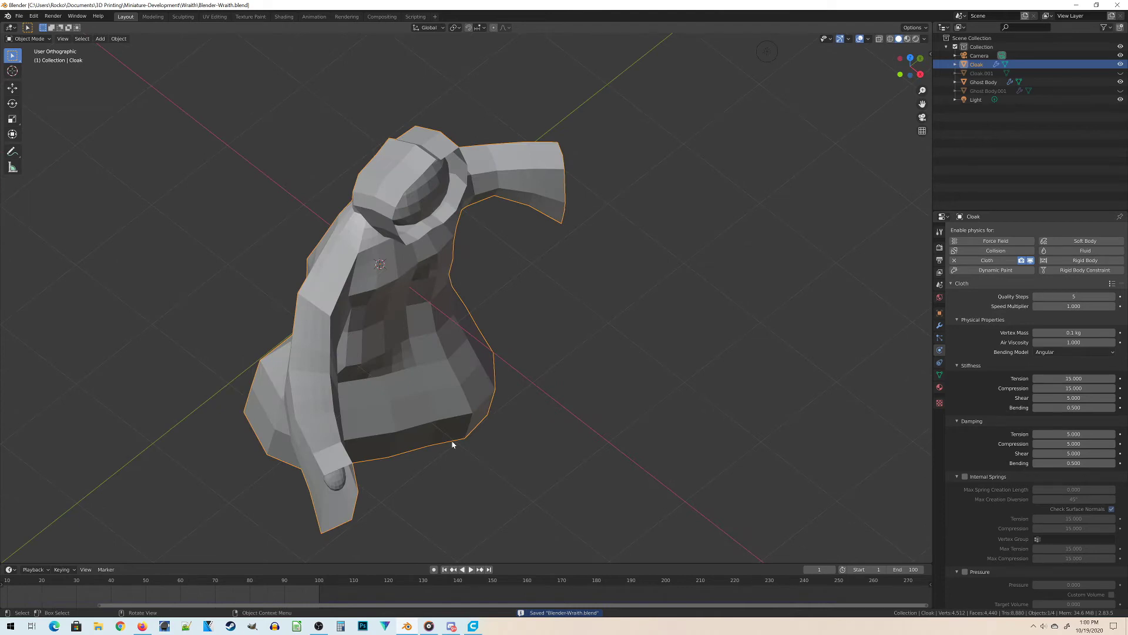
{"action": "key", "text": "space"}
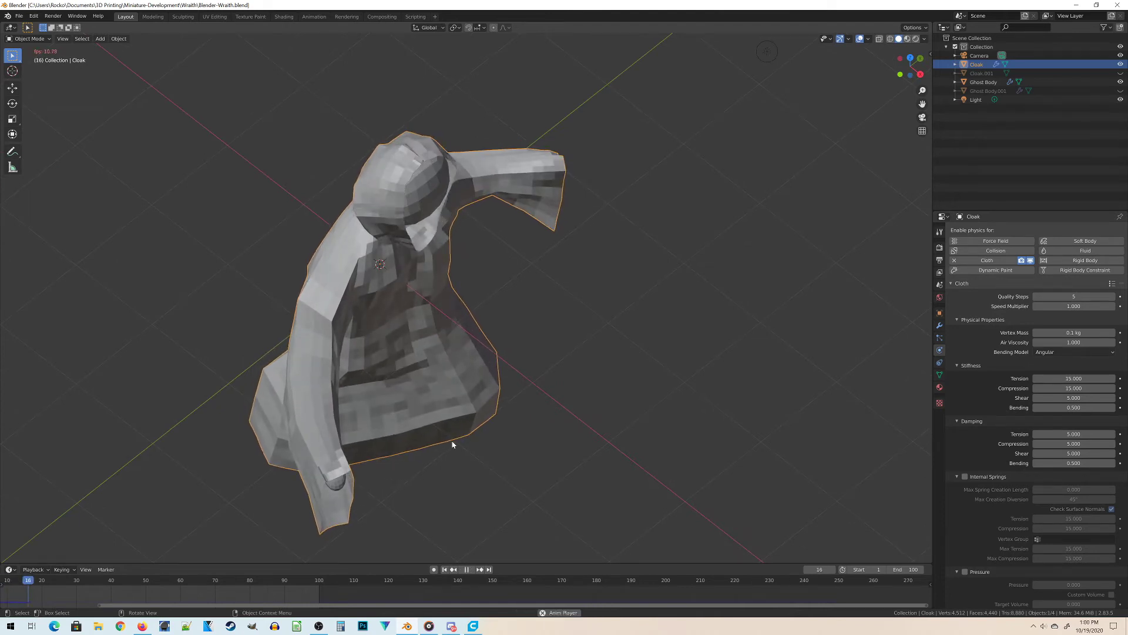
{"action": "middle_click_drag", "start_coordinate": [594, 378], "coordinate": [461, 406]}
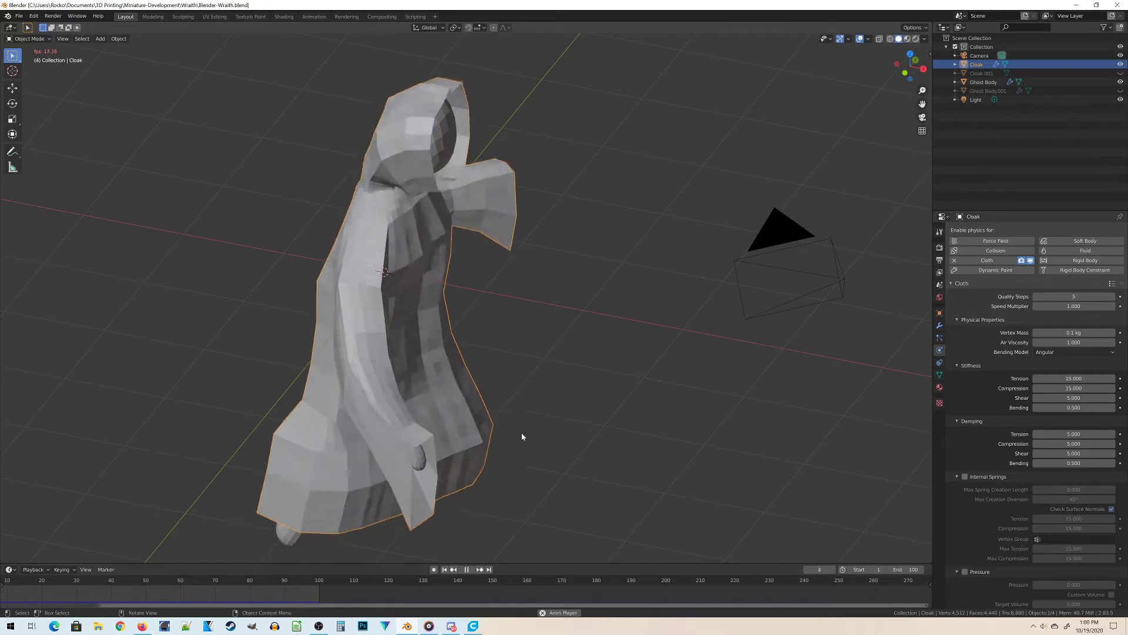
{"action": "key", "text": "space"}
{"action": "left_click", "coordinate": [814, 569]}
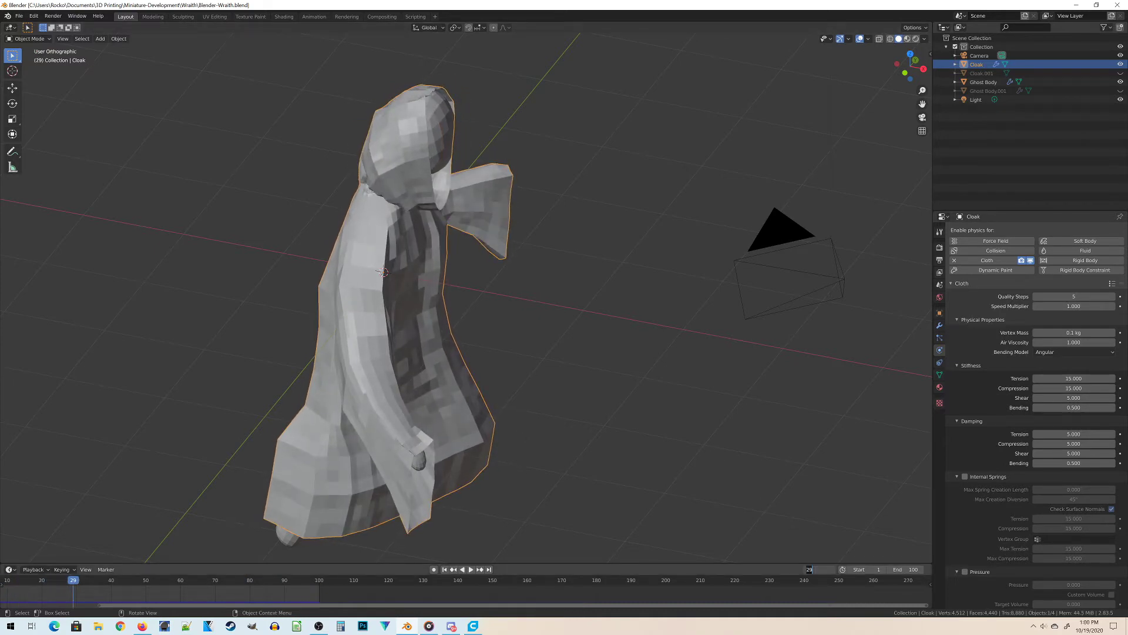
{"action": "key", "text": "Return"}
Step: Examine the draped Cloak's hood, sleeves and hem around the body from several sides
{"action": "middle_click_drag", "start_coordinate": [773, 549], "coordinate": [251, 419]}
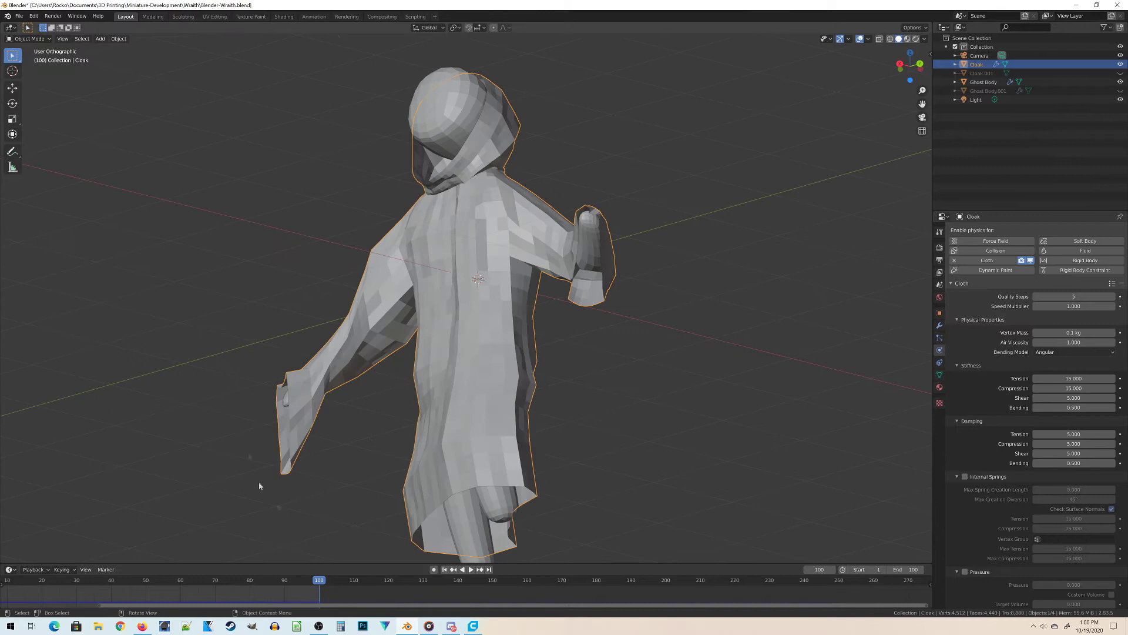
{"action": "middle_click_drag", "start_coordinate": [347, 405], "coordinate": [495, 240]}
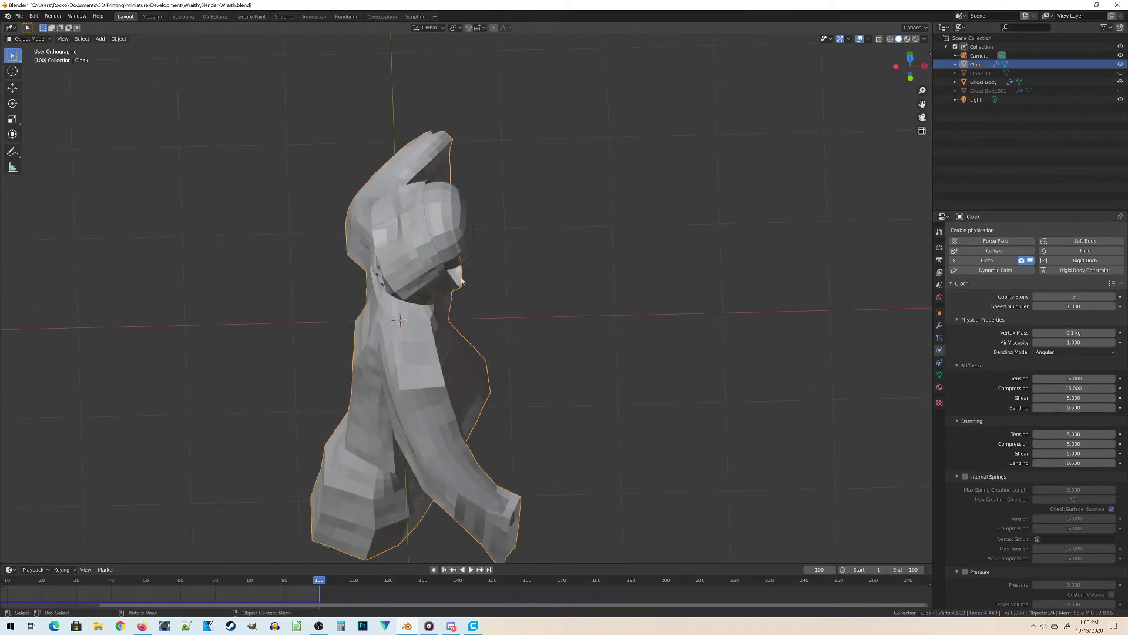
{"action": "middle_click_drag", "start_coordinate": [377, 203], "coordinate": [459, 105]}
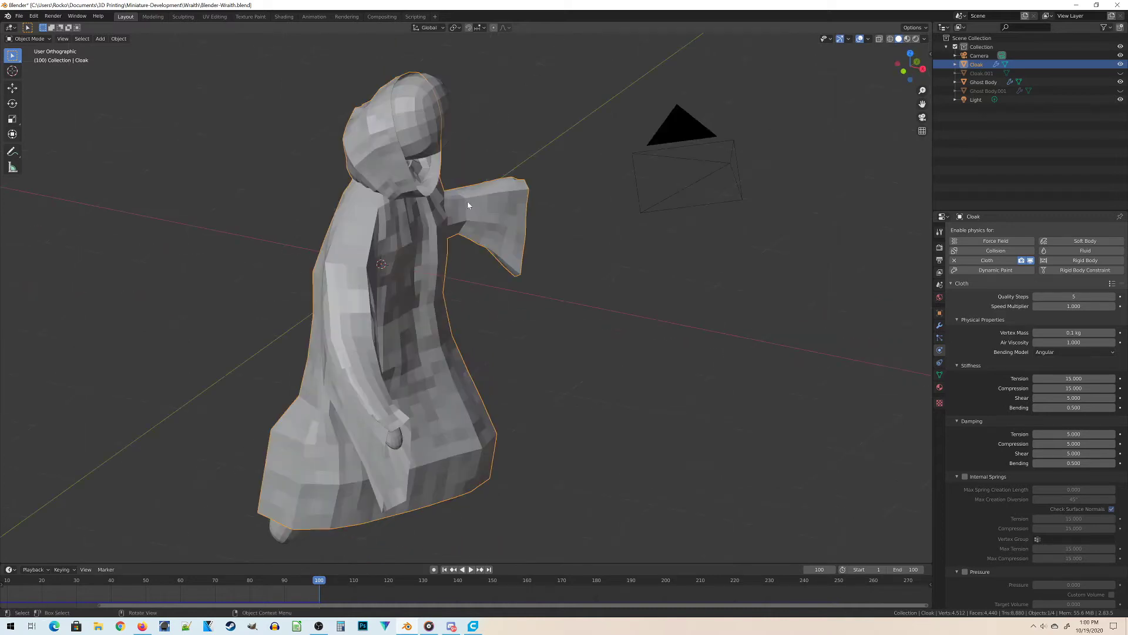
{"action": "middle_click_drag", "start_coordinate": [498, 207], "coordinate": [356, 309]}
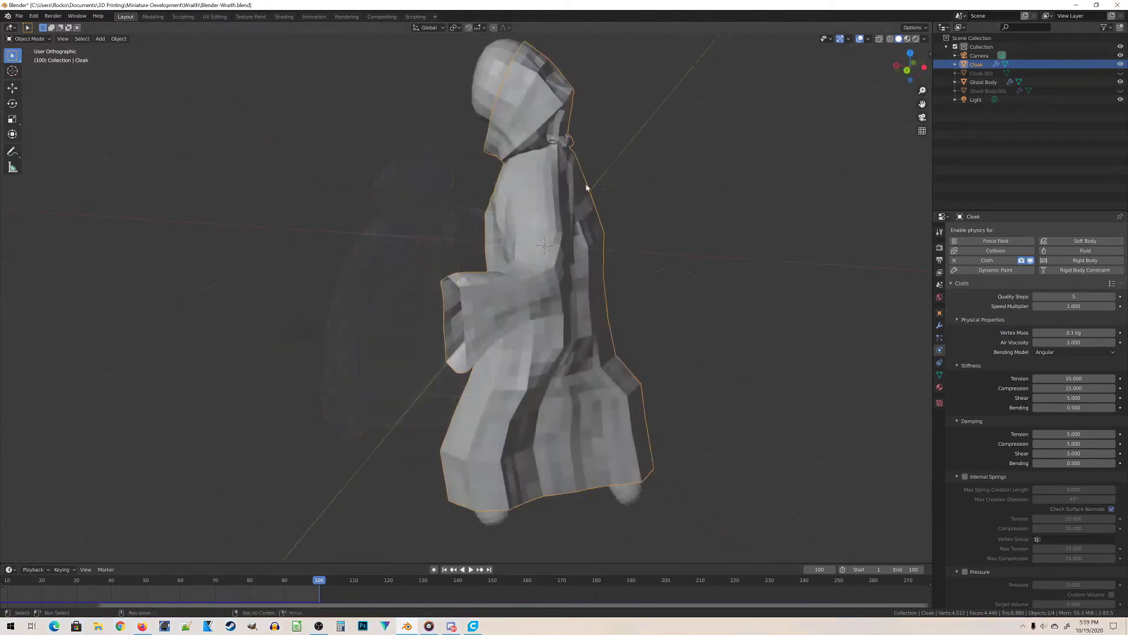
{"action": "middle_click_drag", "start_coordinate": [586, 189], "coordinate": [441, 296]}
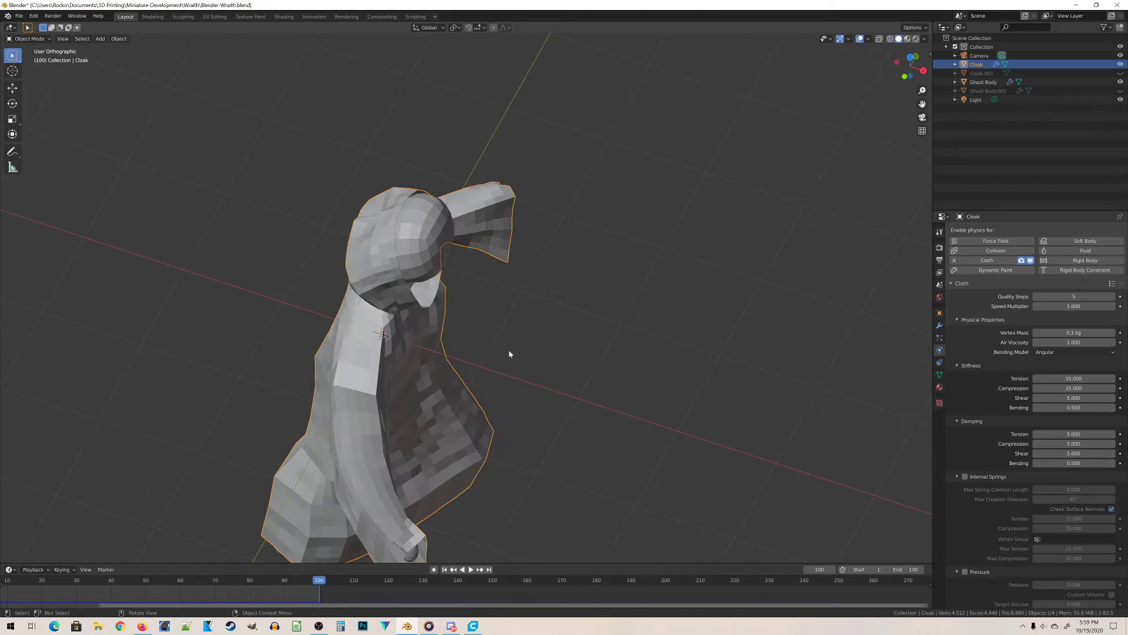
Step: Delete the simulated Cloak and Ghost Body and unhide the backup objects Cloak.001 and Ghost Body.001
{"action": "left_click", "coordinate": [386, 361]}
{"action": "key", "text": "Delete"}
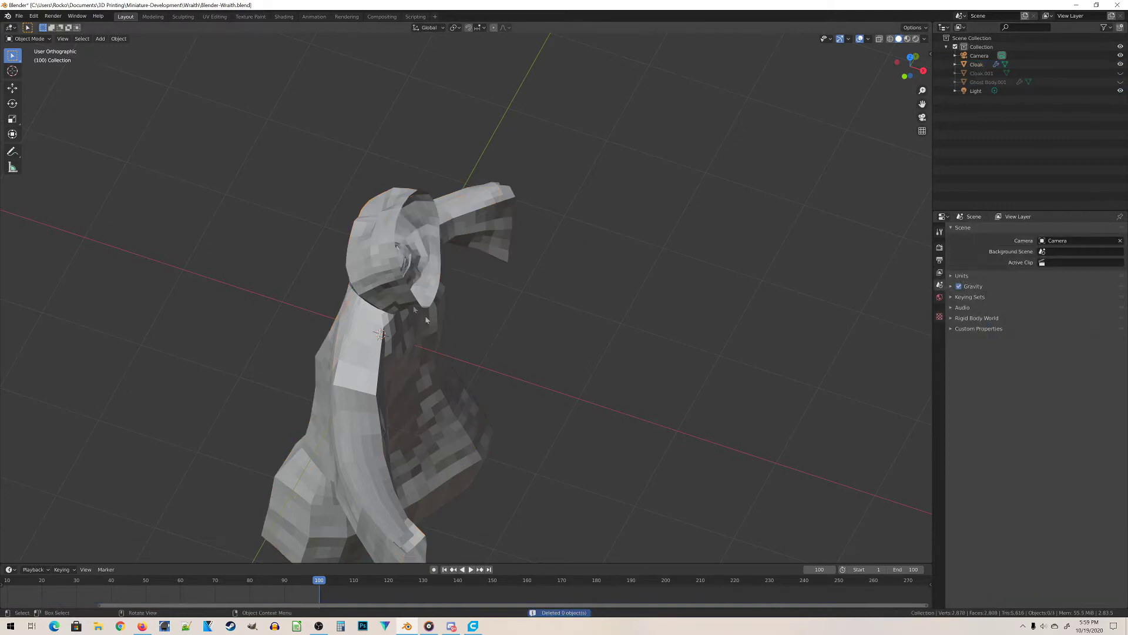
{"action": "left_click", "coordinate": [430, 327]}
{"action": "key", "text": "Delete"}
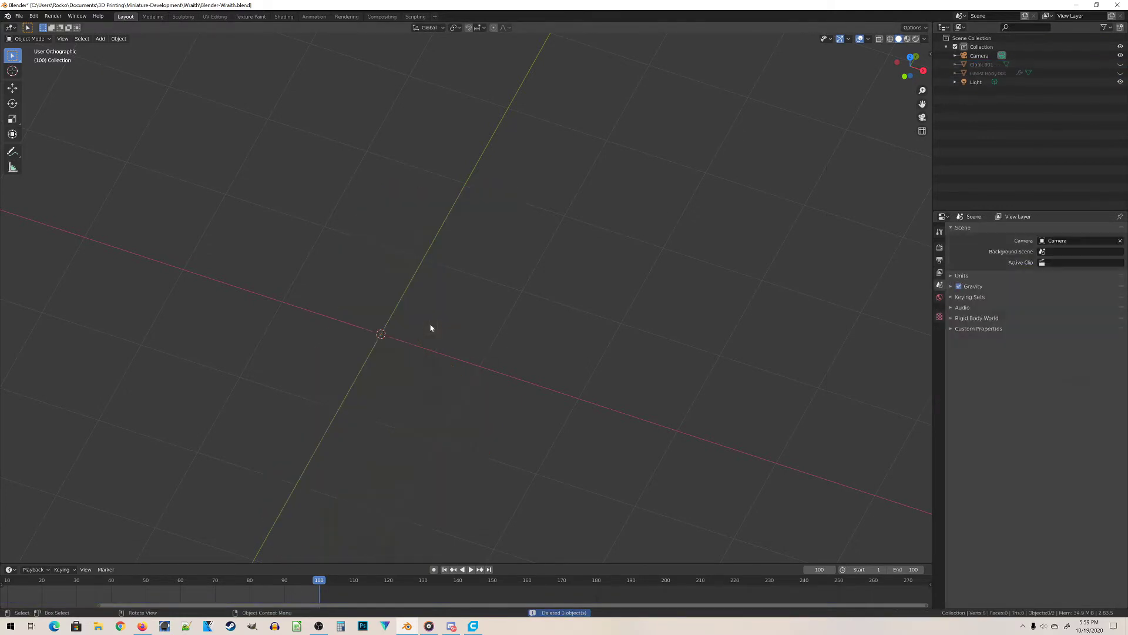
{"action": "left_click", "coordinate": [975, 65]}
{"action": "left_click_drag", "start_coordinate": [1121, 64], "coordinate": [1121, 73]}
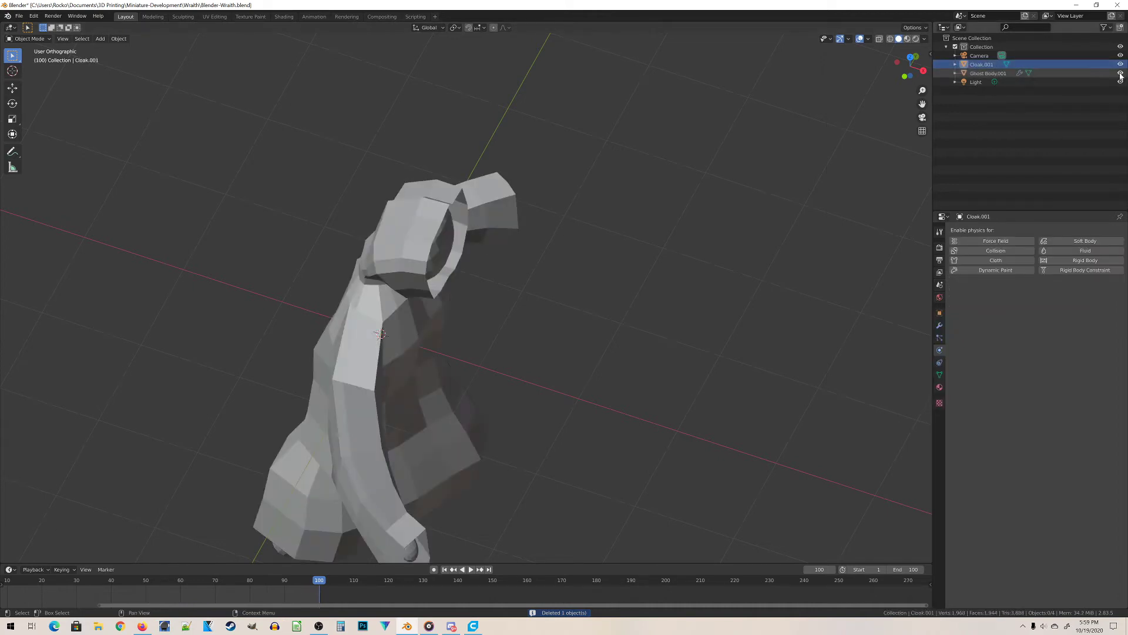
Step: Extrude the front face of Ghost Body.001's head about 0.27 m forward and lower it along the global Z axis
{"action": "middle_click_drag", "start_coordinate": [630, 347], "coordinate": [443, 330]}
{"action": "scroll", "coordinate": [517, 352], "scroll_direction": "up", "scroll_amount": 5}
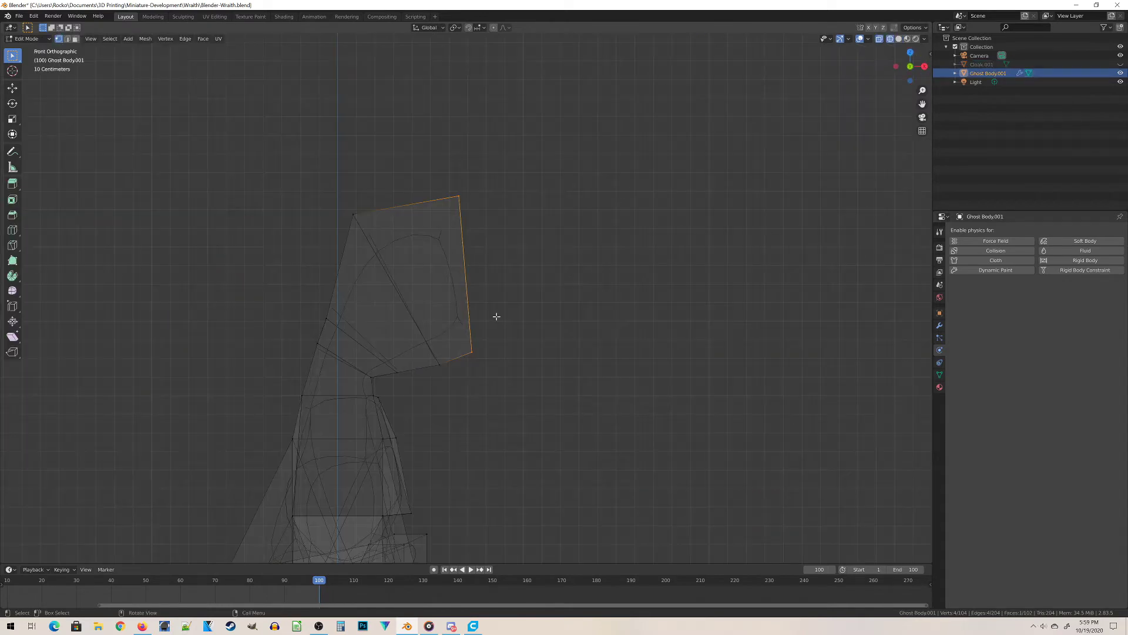
{"action": "key", "text": "e"}
{"action": "left_click", "coordinate": [527, 307]}
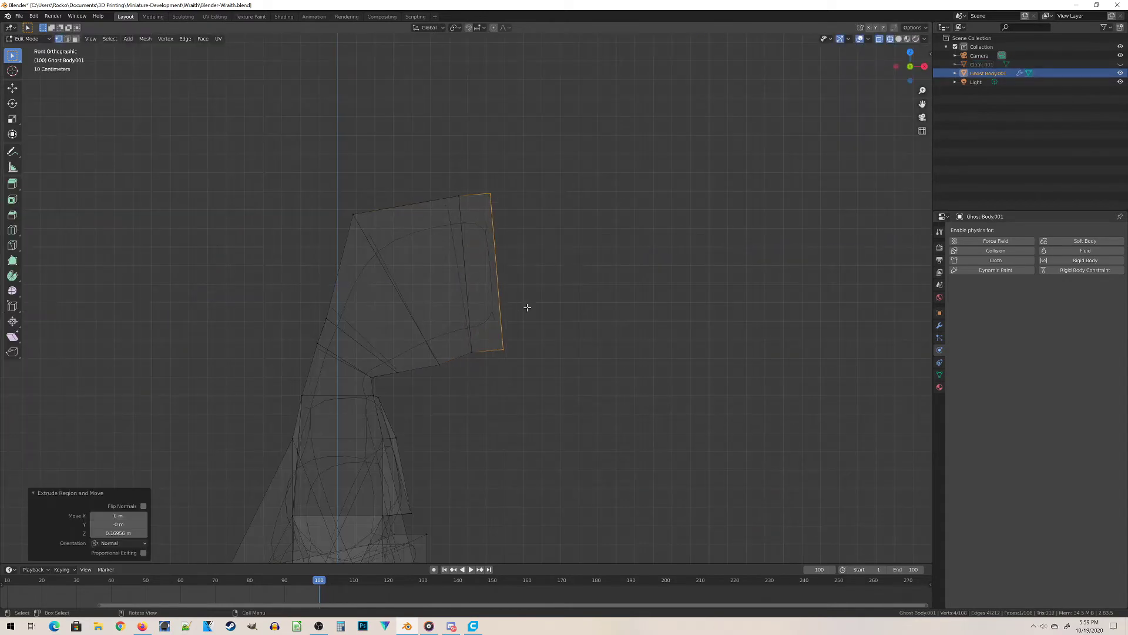
{"action": "key", "text": "g"}
{"action": "key", "text": "z"}
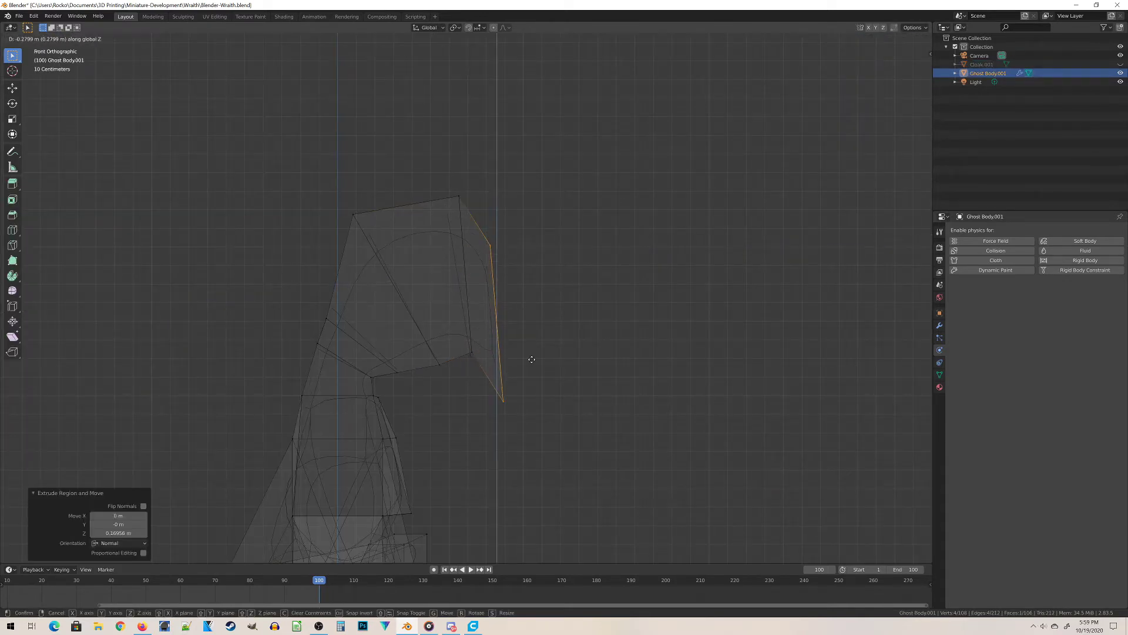
{"action": "left_click", "coordinate": [533, 376]}
{"action": "left_click", "coordinate": [531, 347]}
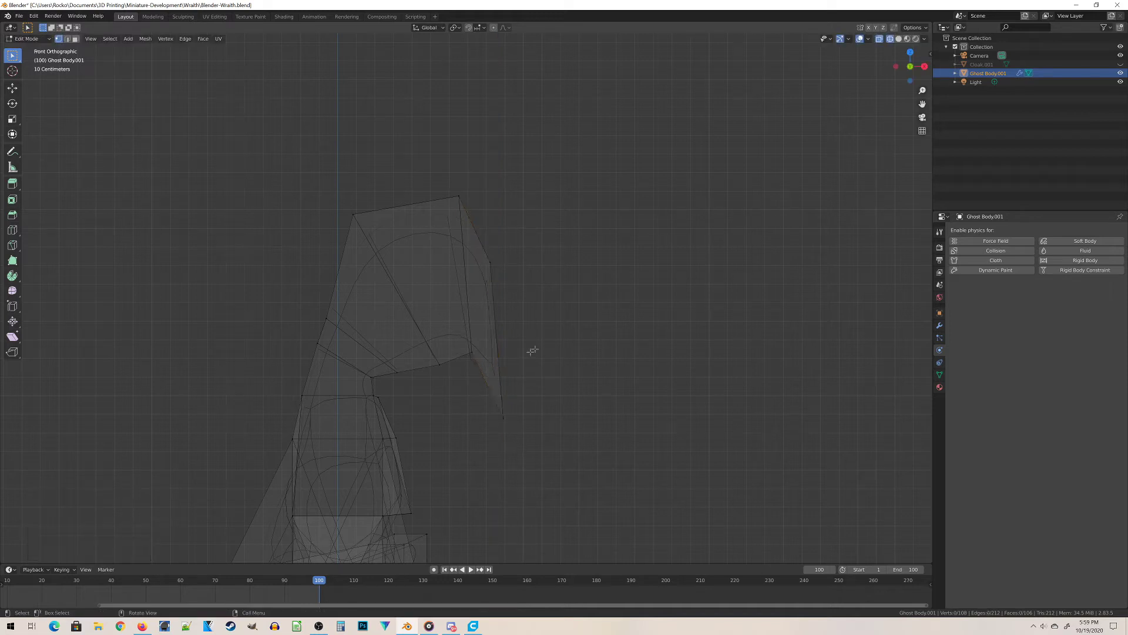
{"action": "key", "text": "z"}
{"action": "left_click", "coordinate": [645, 360]}
Step: Extrude the front rim of Cloak.001's hood about 0.24 m forward and 0.11 m down, past the reshaped head
{"action": "mouse_move", "coordinate": [645, 361]}
{"action": "middle_mouse_down"}
{"action": "mouse_move", "coordinate": [604, 380]}
{"action": "mouse_move", "coordinate": [496, 365]}
{"action": "mouse_move", "coordinate": [640, 374]}
{"action": "mouse_move", "coordinate": [591, 418]}
{"action": "mouse_move", "coordinate": [580, 410]}
{"action": "mouse_move", "coordinate": [570, 340]}
{"action": "middle_mouse_up"}
{"action": "middle_click_drag", "start_coordinate": [431, 187], "coordinate": [477, 188]}
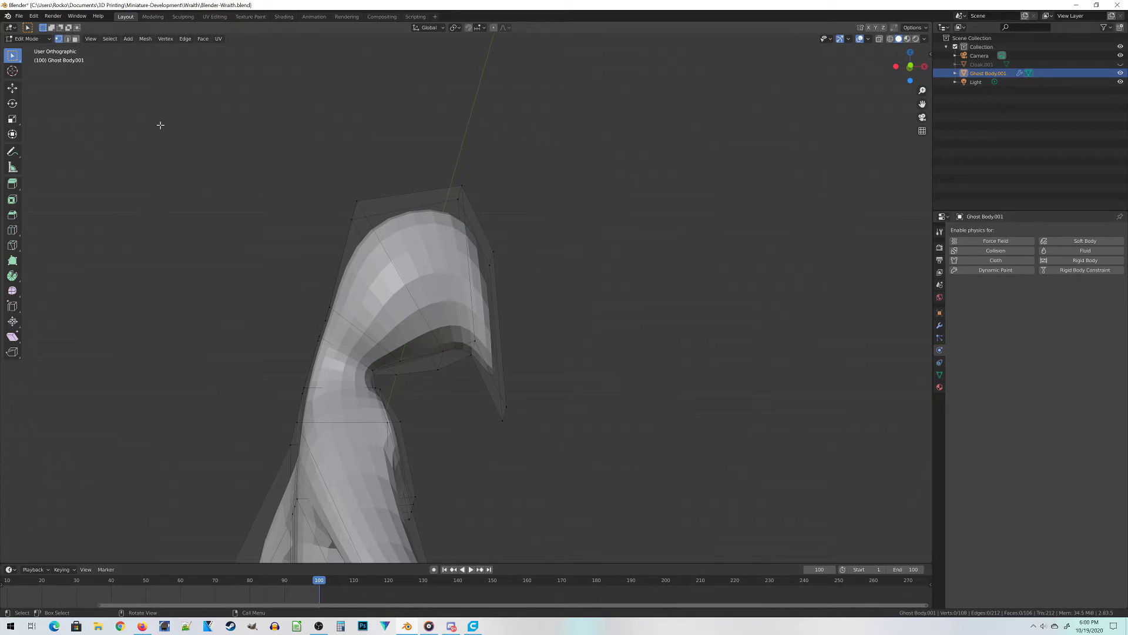
{"action": "middle_click_drag", "start_coordinate": [443, 248], "coordinate": [365, 284]}
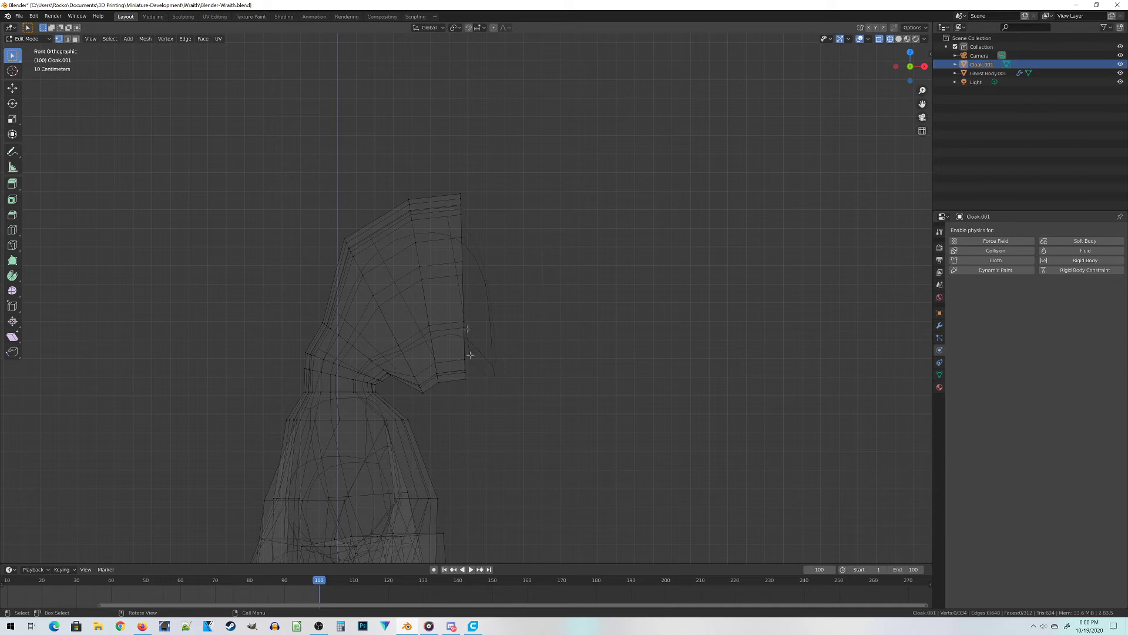
{"action": "key", "text": "b"}
{"action": "left_click_drag", "start_coordinate": [449, 173], "coordinate": [500, 399]}
{"action": "key", "text": "g"}
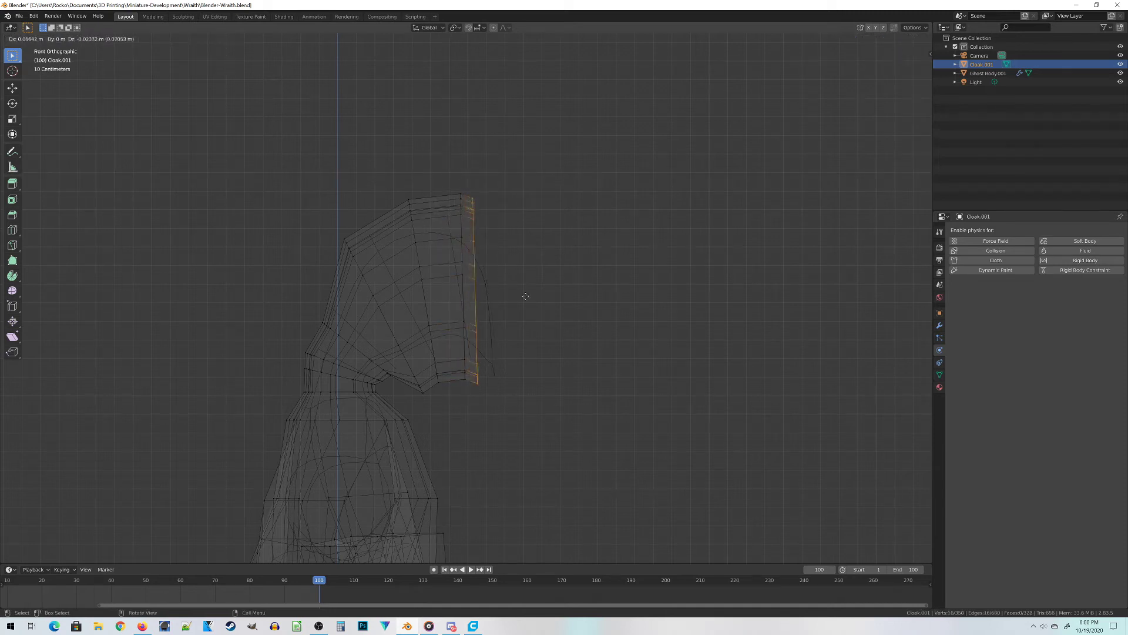
{"action": "left_click", "coordinate": [556, 310]}
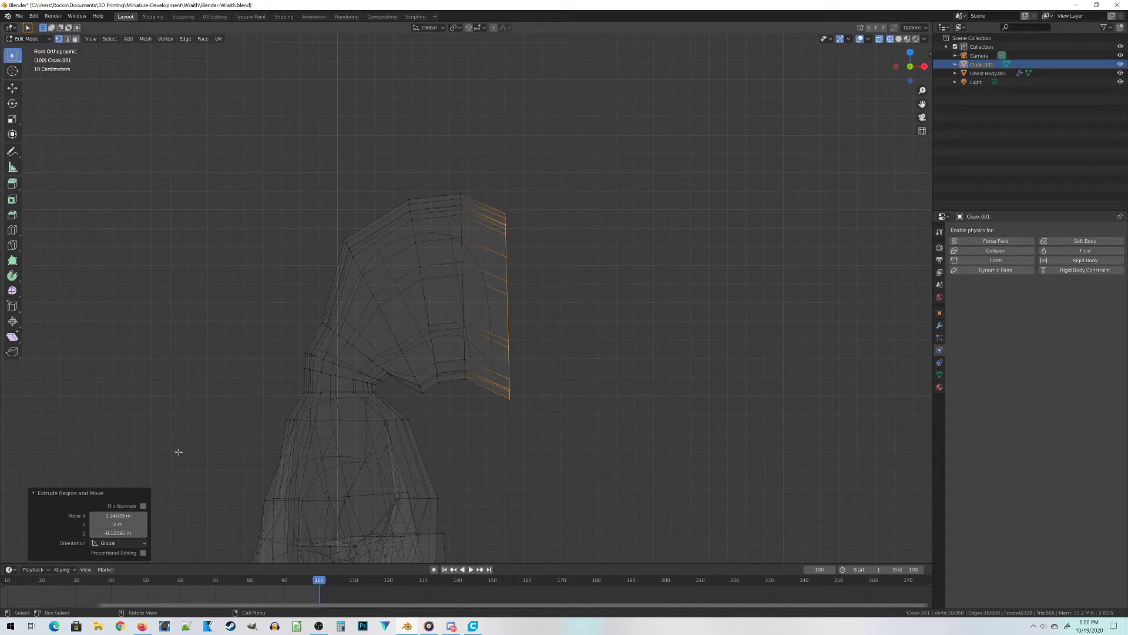
Step: Duplicate Ghost Body.001 and Cloak.001 in place and hide the copies as backups
{"action": "key", "text": "Tab"}
{"action": "middle_click_drag", "start_coordinate": [556, 373], "coordinate": [528, 312]}
{"action": "left_click", "coordinate": [529, 312]}
{"action": "key", "text": "shift+d"}
{"action": "key", "text": "Escape"}
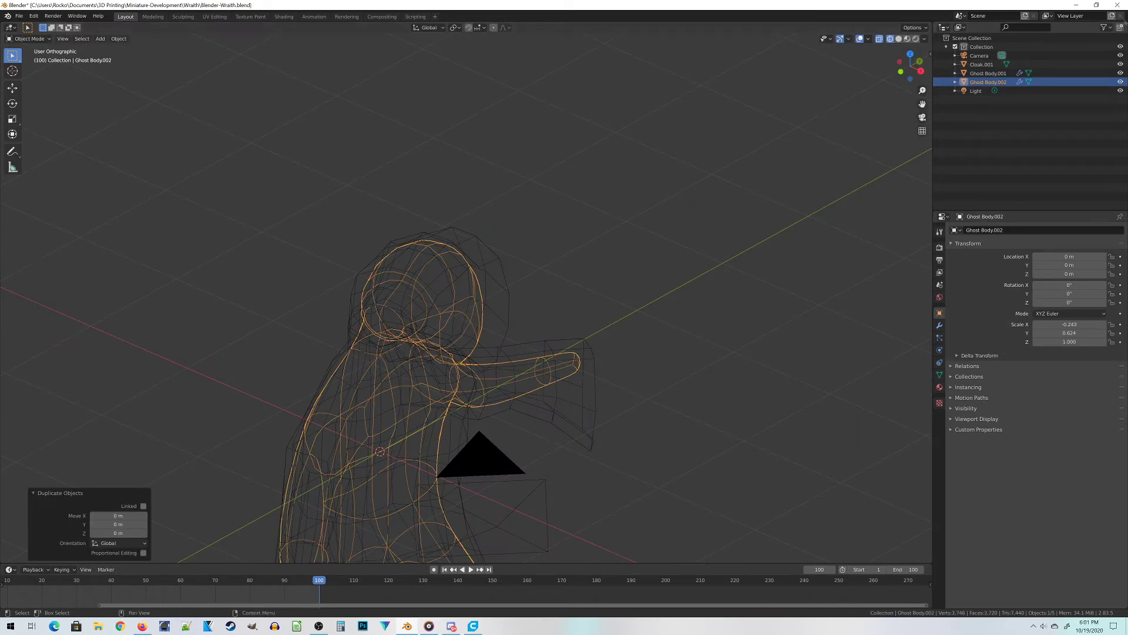
{"action": "left_click", "coordinate": [1120, 91]}
Step: Apply the Subdivision modifier on Ghost Body.001
{"action": "left_click", "coordinate": [988, 82]}
{"action": "left_click", "coordinate": [939, 325]}
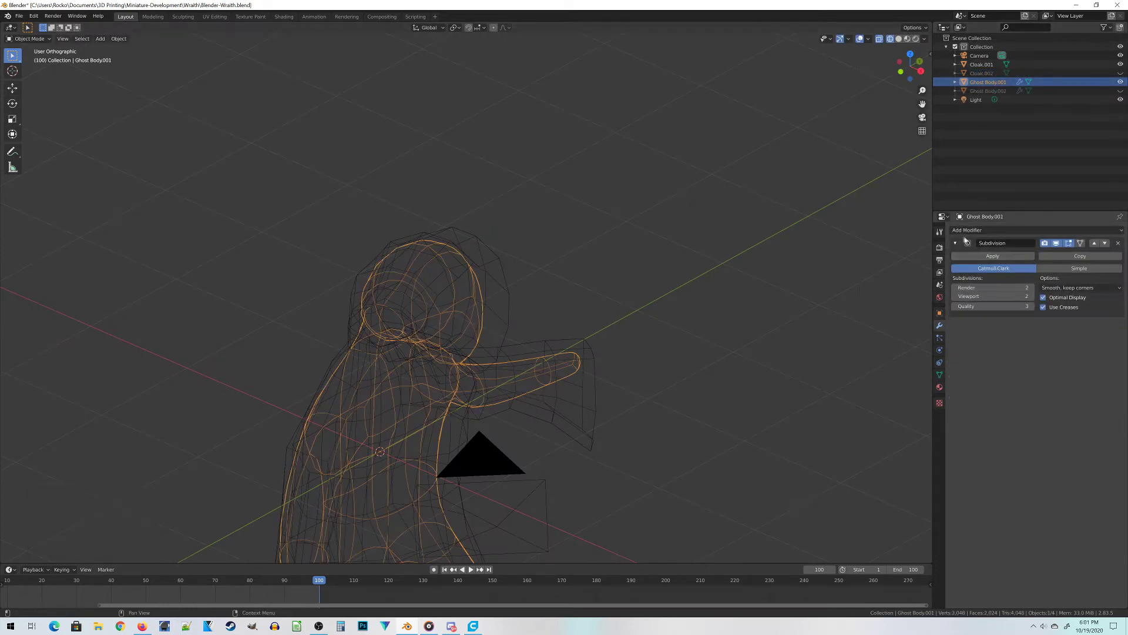
{"action": "left_click", "coordinate": [993, 256]}
Step: Subdivide the whole Cloak.001 mesh with one cut and save the file
{"action": "left_click", "coordinate": [502, 290]}
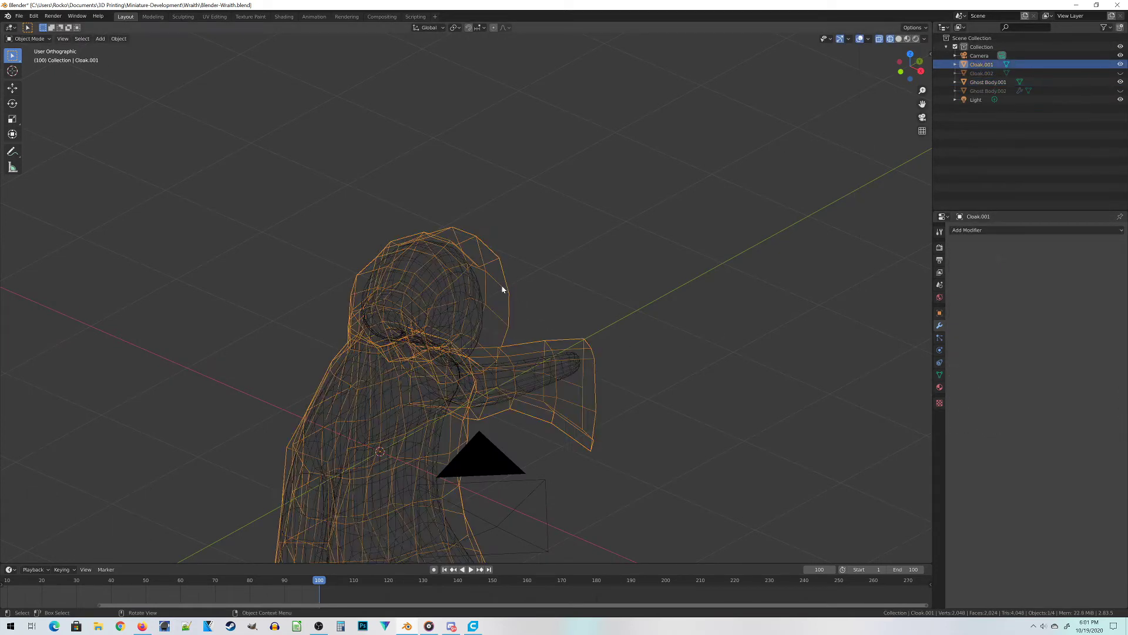
{"action": "key", "text": "Tab"}
{"action": "key", "text": "a"}
{"action": "scroll", "coordinate": [597, 329], "scroll_direction": "down", "scroll_amount": 3}
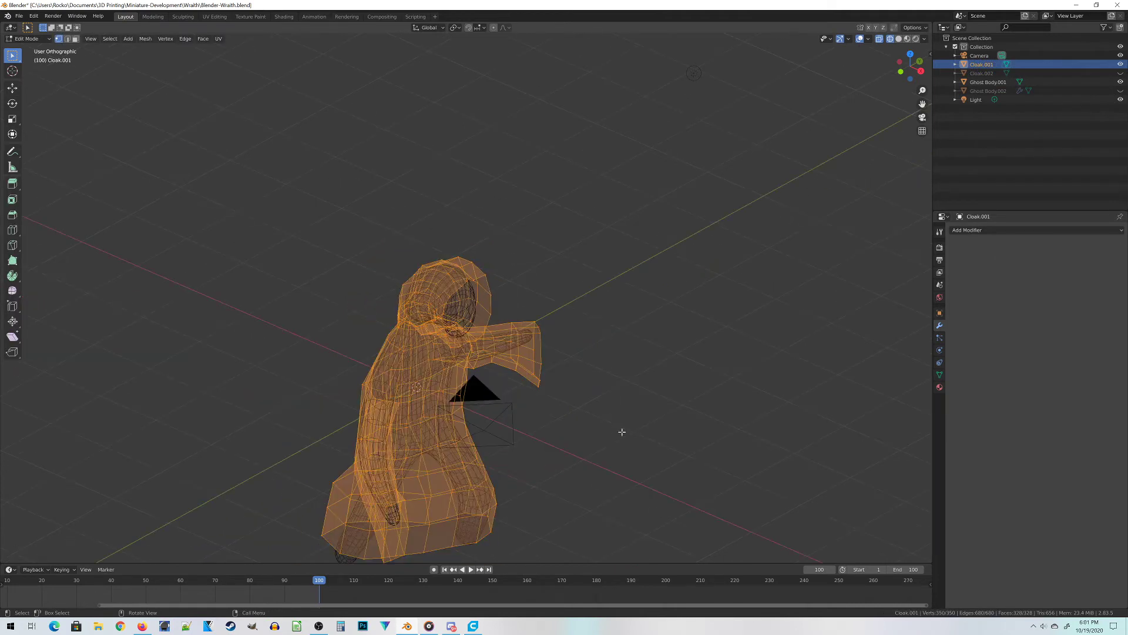
{"action": "right_click", "coordinate": [622, 432]}
{"action": "left_click", "coordinate": [611, 396]}
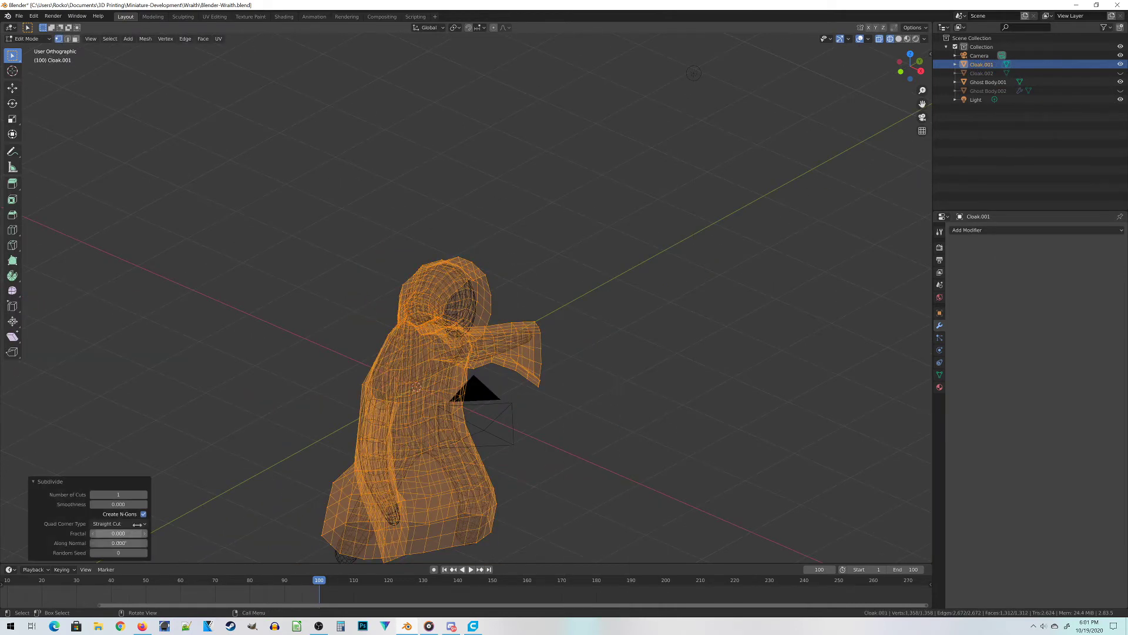
{"action": "key", "text": "Tab"}
{"action": "middle_click_drag", "start_coordinate": [605, 315], "coordinate": [439, 325]}
{"action": "key", "text": "ctrl+s"}
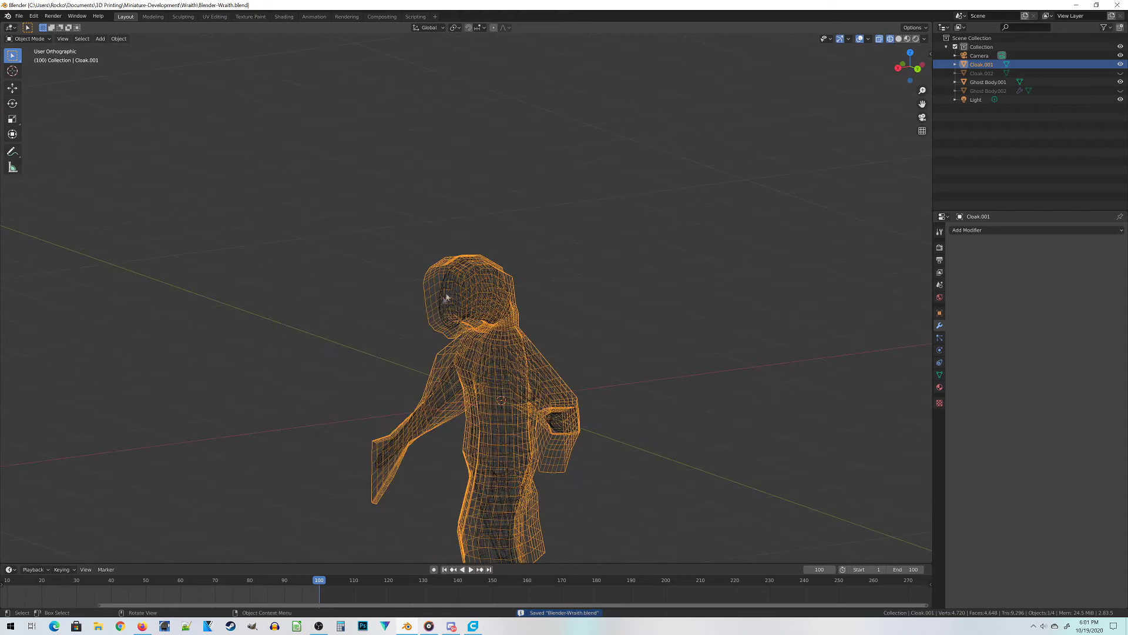
Step: Return to frame 1 and set up collision physics on Ghost Body.001 and Cloth with 0.1 kg vertex mass on Cloak.001
{"action": "left_click", "coordinate": [448, 298]}
{"action": "left_click", "coordinate": [820, 569]}
{"action": "type", "text": "1"}
{"action": "key", "text": "Return"}
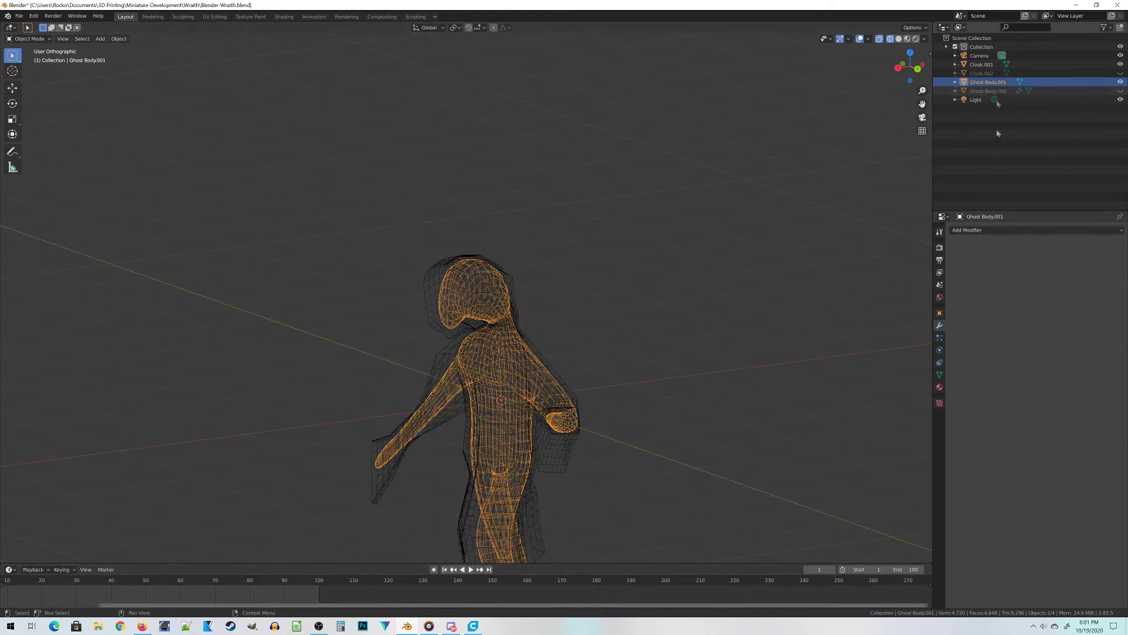
{"action": "key", "text": "ctrl+z"}
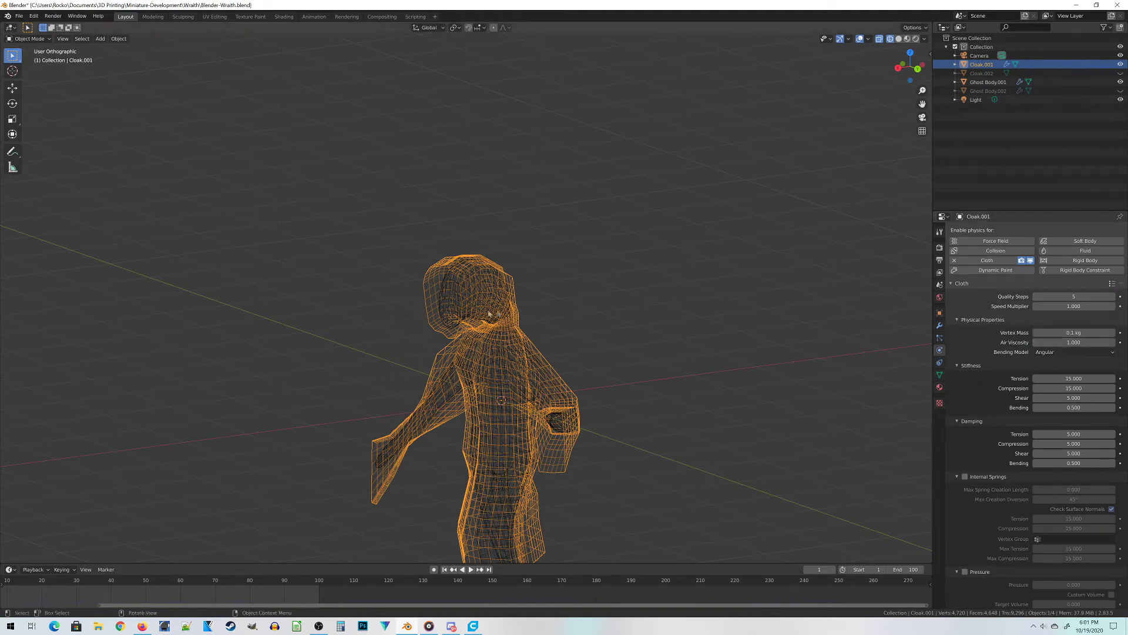
Step: Save the file and play Cloak.001's cloth simulation in solid shading
{"action": "middle_click_drag", "start_coordinate": [388, 352], "coordinate": [518, 372]}
{"action": "key", "text": "ctrl+s"}
{"action": "key", "text": "space"}
{"action": "key", "text": "z"}
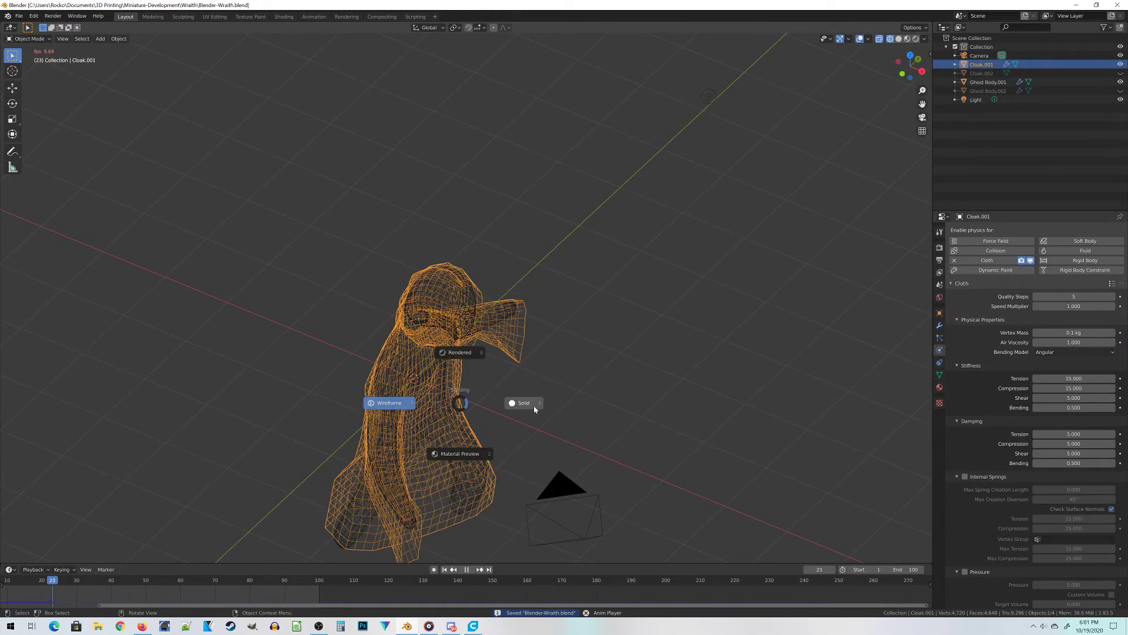
{"action": "left_click", "coordinate": [523, 400]}
Step: Examine the draping Cloak.001 around the hood, back, sleeves and hem from several sides
{"action": "middle_click_drag", "start_coordinate": [526, 402], "coordinate": [647, 329]}
{"action": "scroll", "coordinate": [370, 290], "scroll_direction": "up", "scroll_amount": 3}
{"action": "middle_click_drag", "start_coordinate": [370, 290], "coordinate": [437, 187]}
{"action": "middle_click_drag", "start_coordinate": [410, 312], "coordinate": [454, 290]}
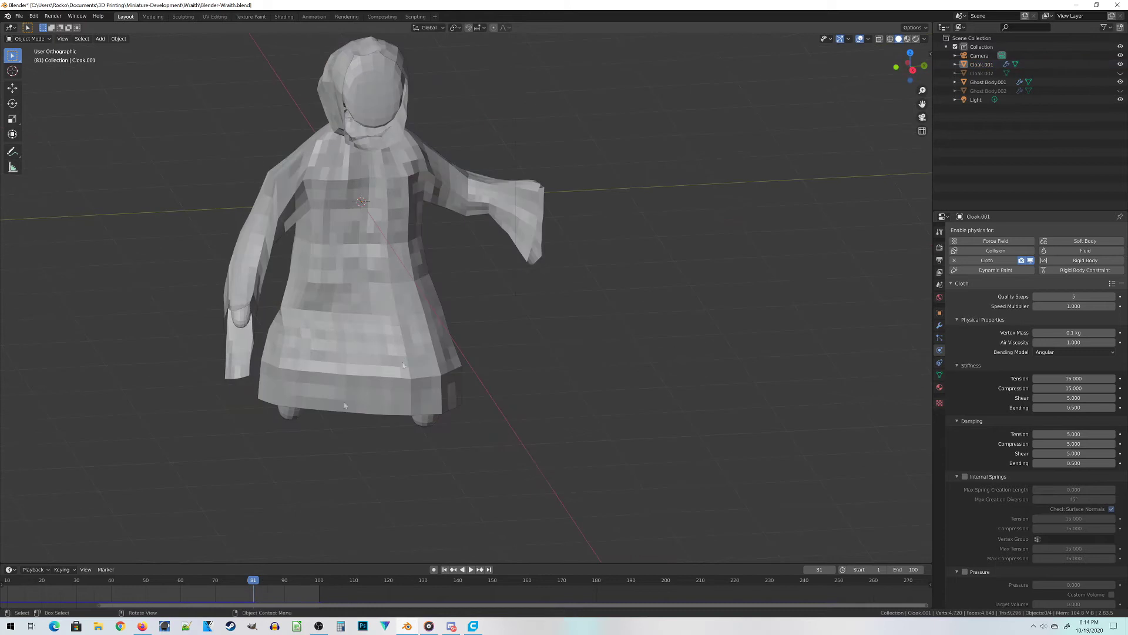
{"action": "middle_click_drag", "start_coordinate": [137, 262], "coordinate": [304, 392]}
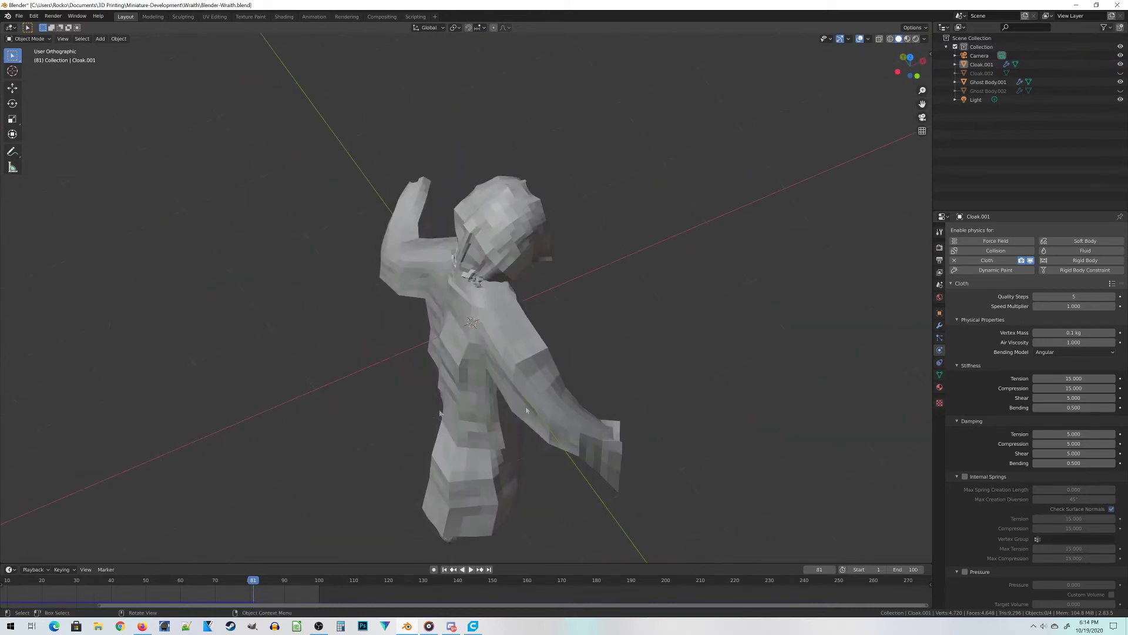
{"action": "middle_click_drag", "start_coordinate": [323, 395], "coordinate": [509, 362]}
{"action": "middle_click_drag", "start_coordinate": [689, 420], "coordinate": [435, 410]}
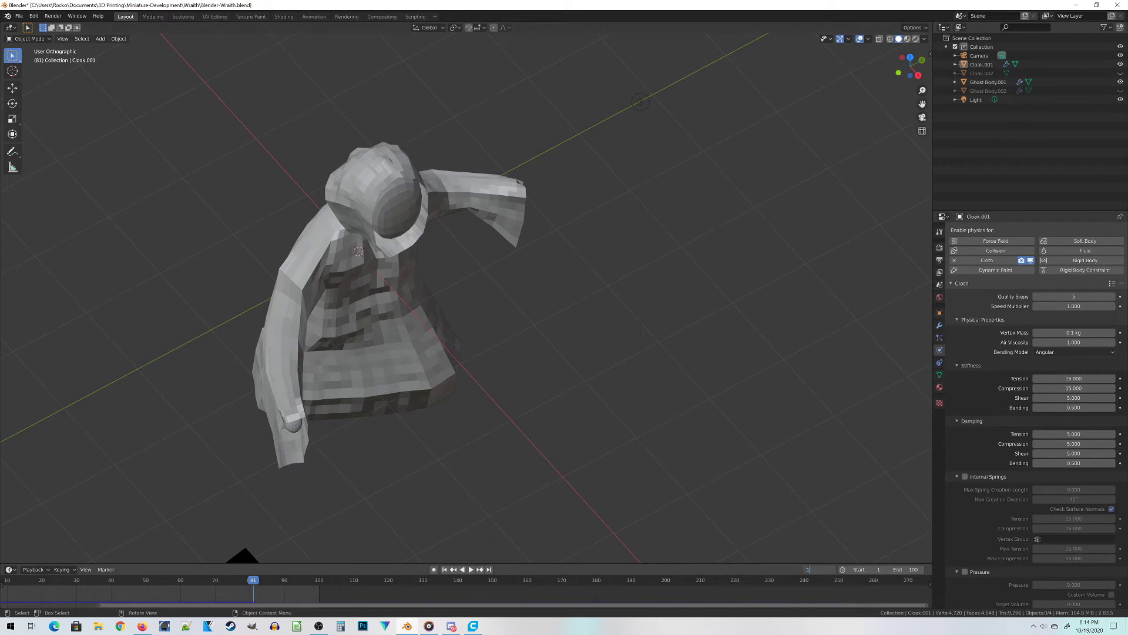
Step: Return to frame 1 and set Cloak.001's cloth quality steps to 10 and vertex mass to 0.75 kg
{"action": "key", "text": "Return"}
{"action": "middle_click_drag", "start_coordinate": [446, 329], "coordinate": [479, 333]}
{"action": "left_click", "coordinate": [478, 333]}
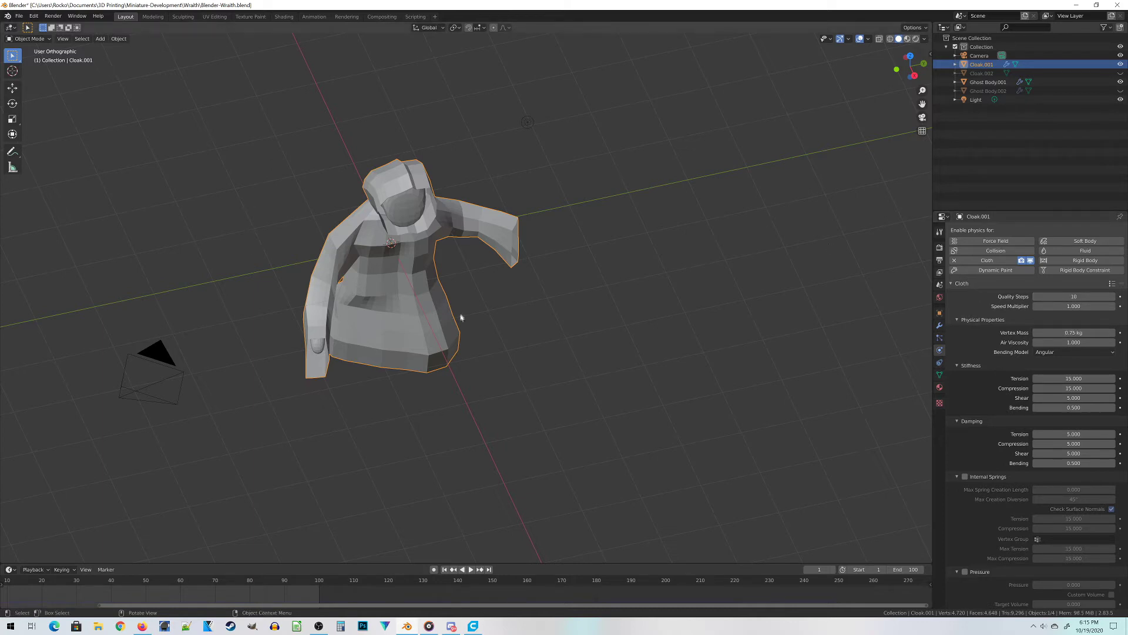
Step: Play the heavier cloth simulation and check how the hood, sleeves and skirt fall from several sides
{"action": "key", "text": "space"}
{"action": "middle_click_drag", "start_coordinate": [461, 318], "coordinate": [509, 385]}
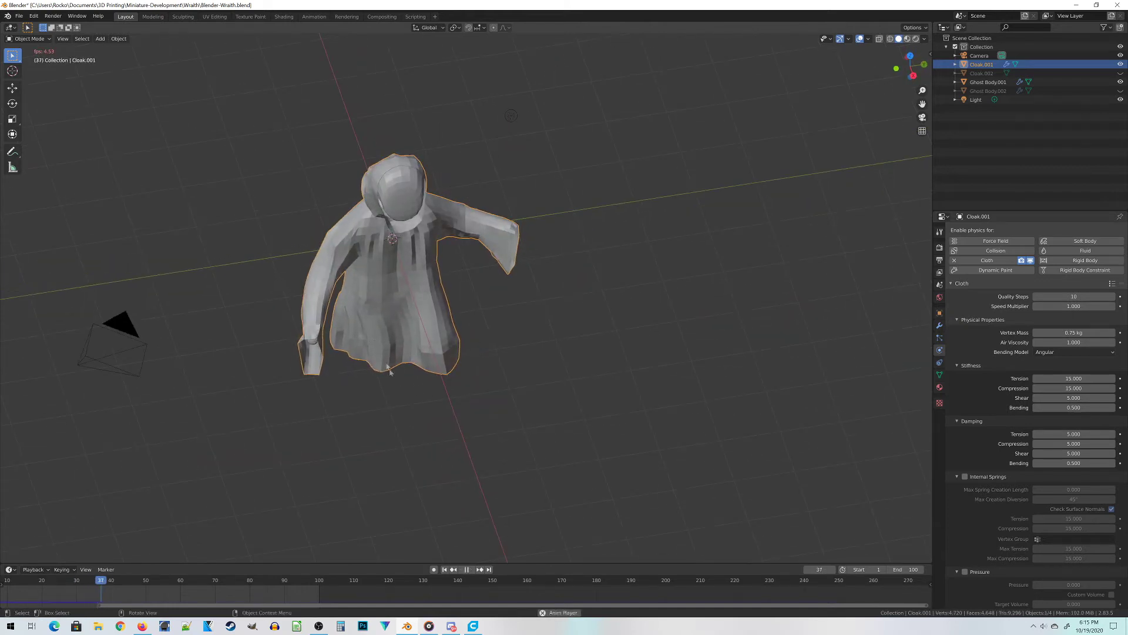
{"action": "middle_click_drag", "start_coordinate": [379, 217], "coordinate": [438, 116]}
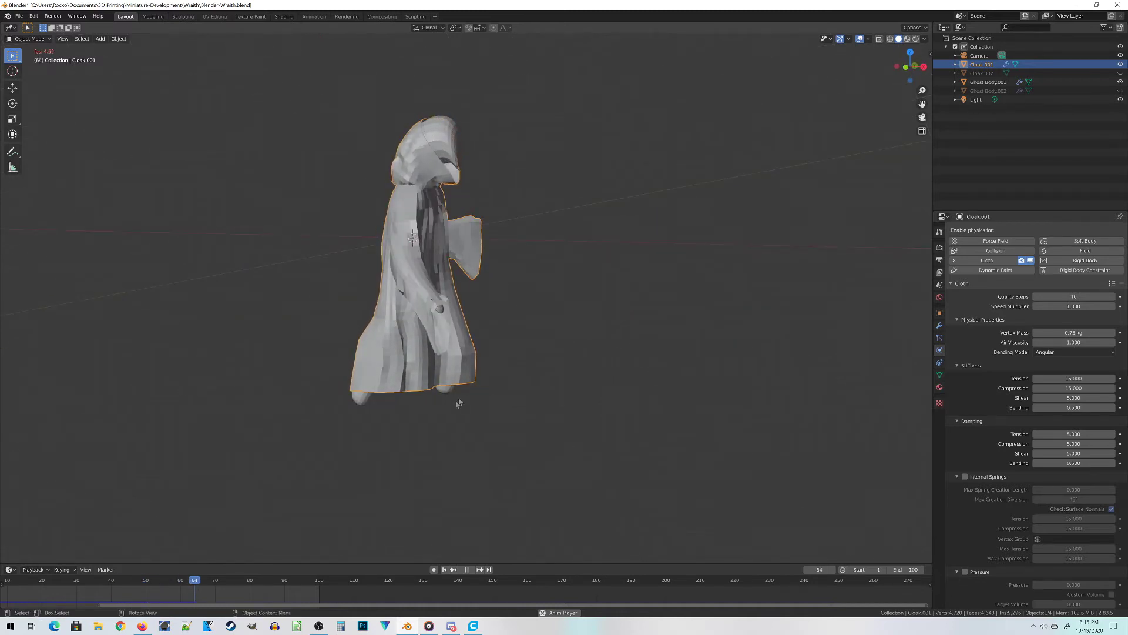
{"action": "middle_click_drag", "start_coordinate": [453, 404], "coordinate": [443, 361]}
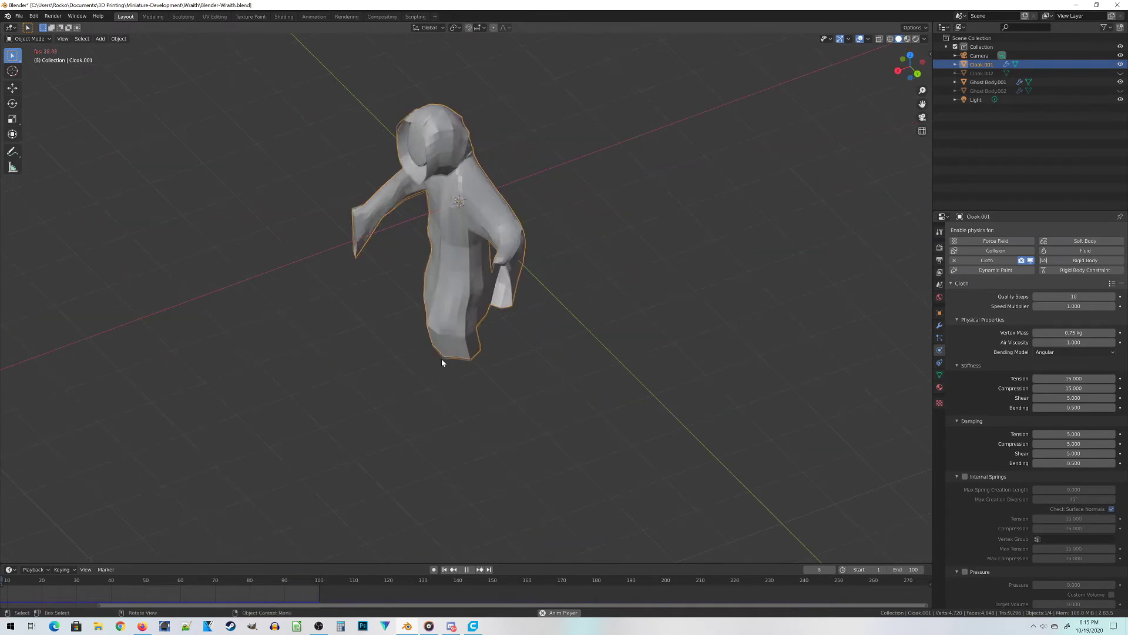
Step: Stop playback, return to frame 1 and enable Self Collisions in Cloak.001's cloth collision settings
{"action": "scroll", "coordinate": [999, 463], "scroll_direction": "down", "scroll_amount": 6}
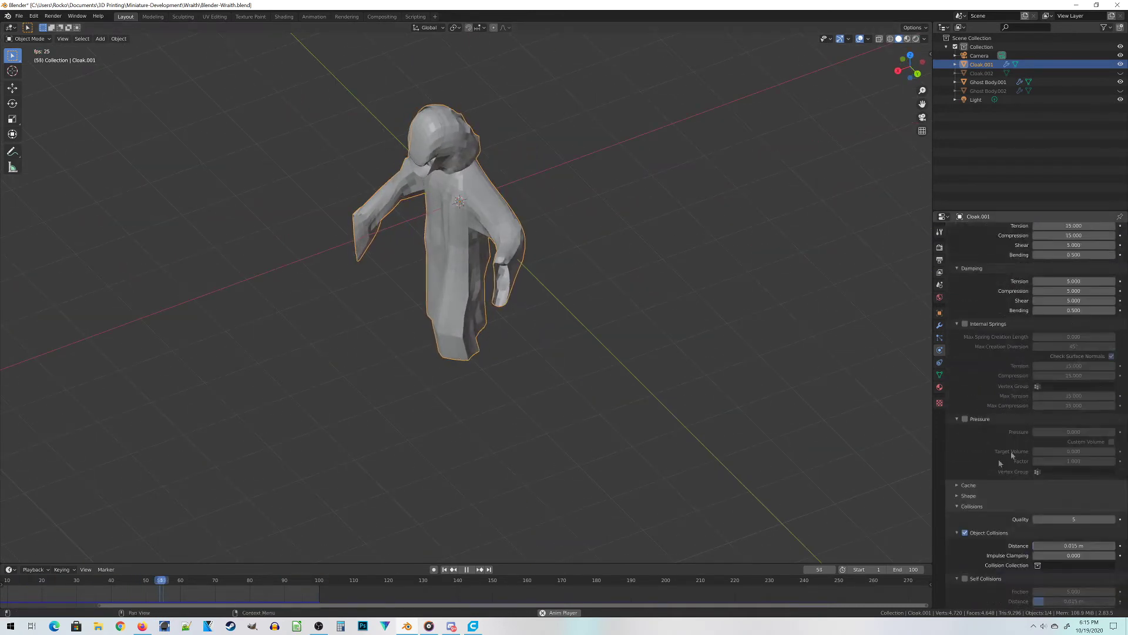
{"action": "scroll", "coordinate": [999, 463], "scroll_direction": "down", "scroll_amount": 2}
{"action": "left_click", "coordinate": [972, 464]}
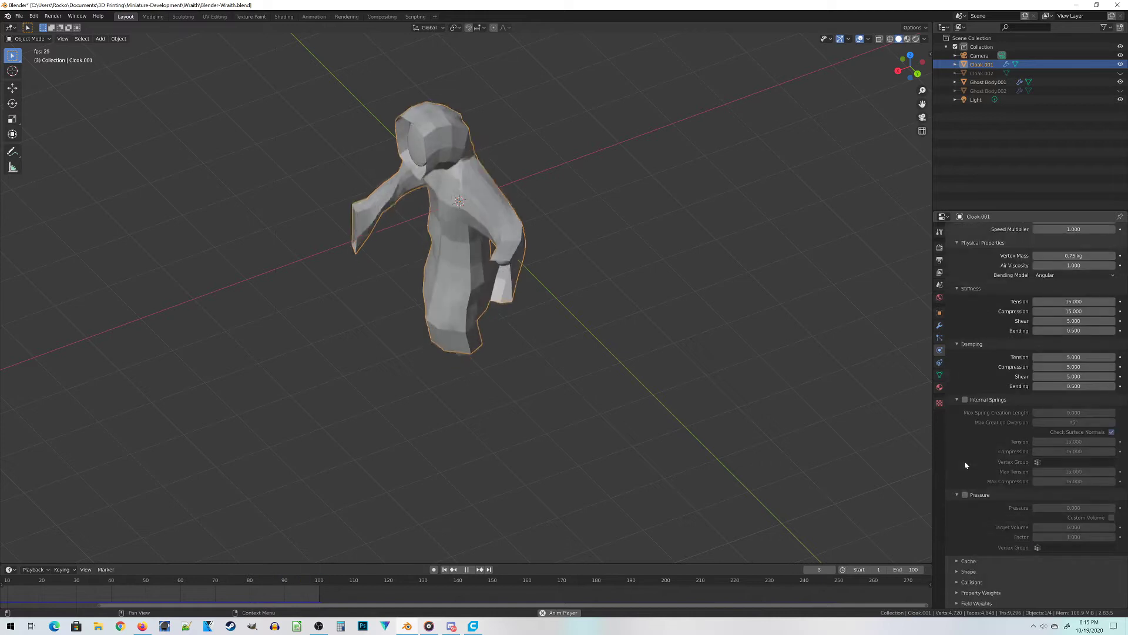
{"action": "left_click", "coordinate": [970, 581]}
{"action": "scroll", "coordinate": [977, 500], "scroll_direction": "down", "scroll_amount": 5}
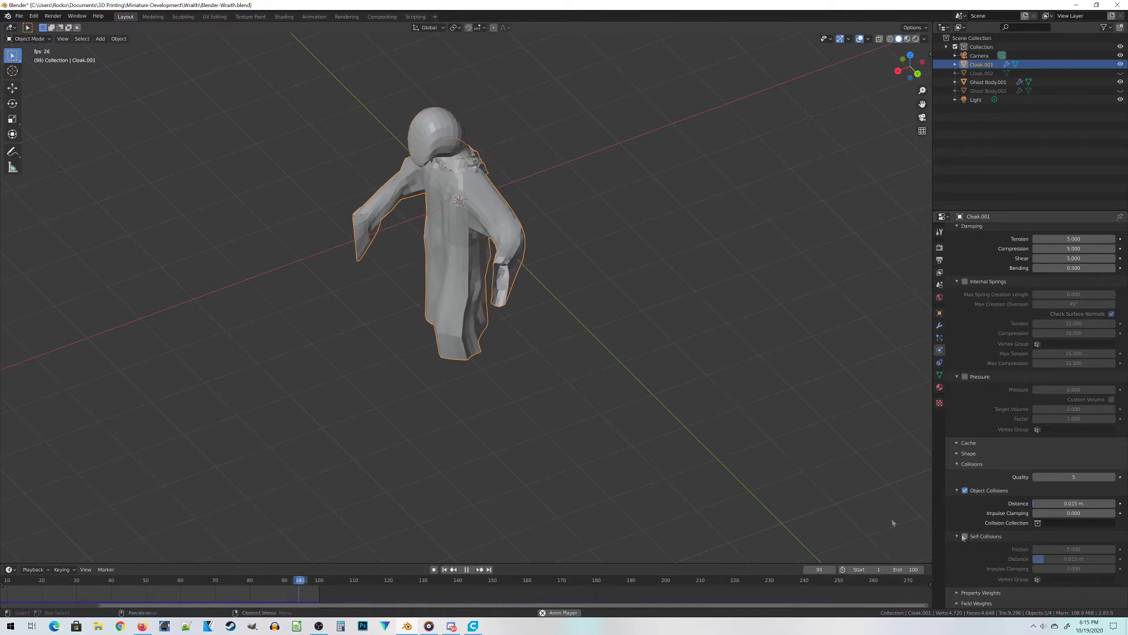
{"action": "key", "text": "space"}
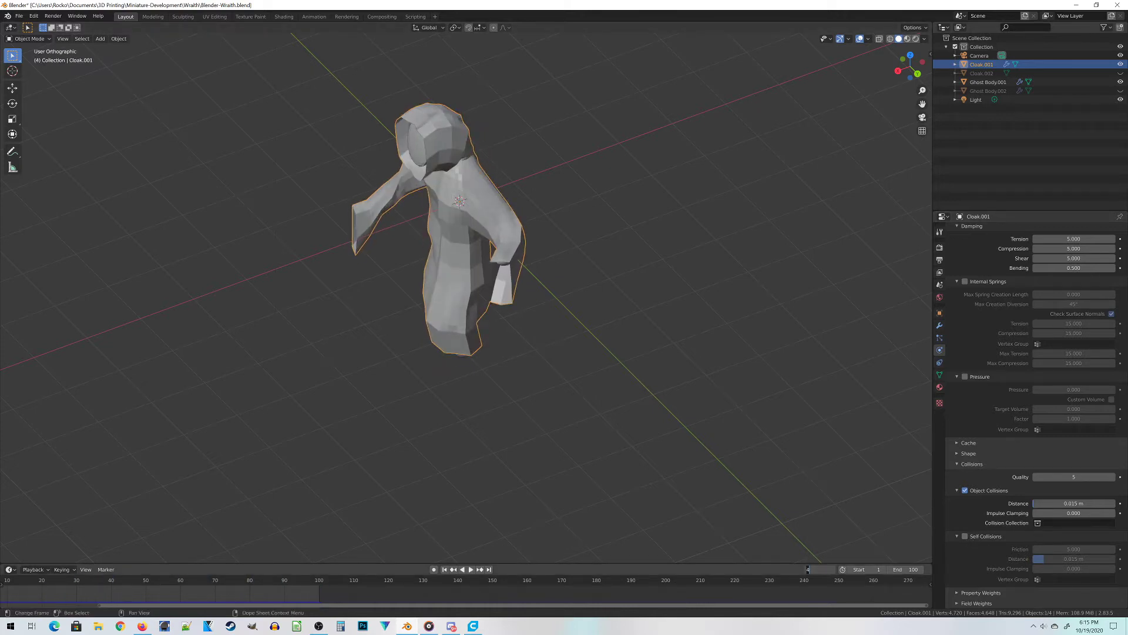
{"action": "key", "text": "Return"}
{"action": "left_click", "coordinate": [965, 536]}
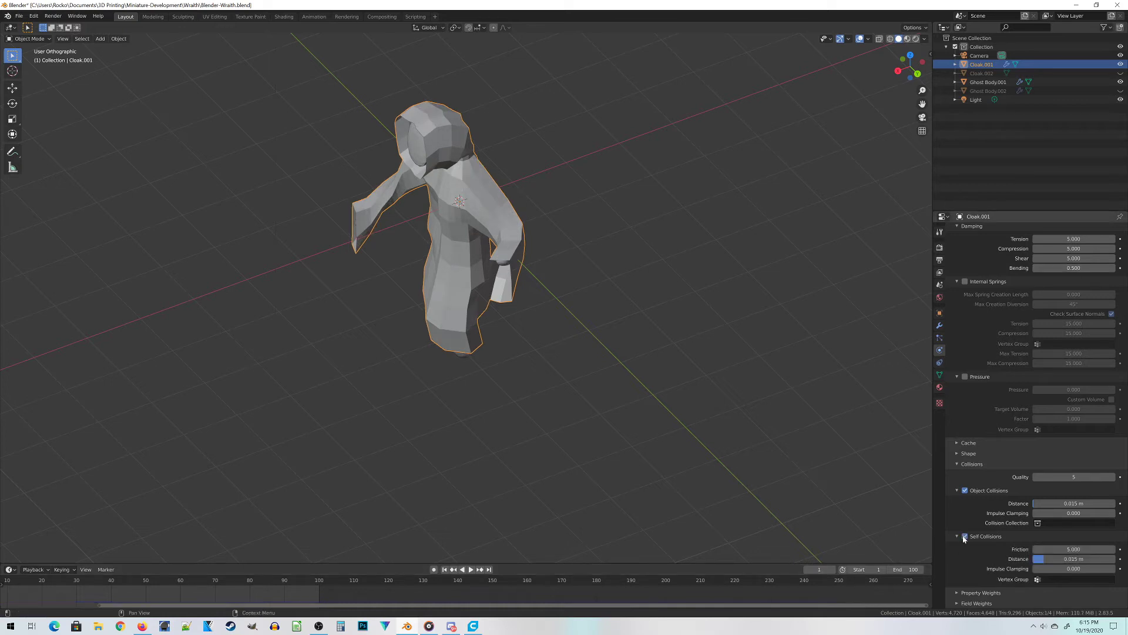
Step: Play the cloth simulation with self collisions and examine the cloak's hood, sleeves and skirt from several sides
{"action": "left_click", "coordinate": [333, 358]}
{"action": "left_click", "coordinate": [450, 302]}
{"action": "middle_click_drag", "start_coordinate": [328, 341], "coordinate": [390, 351]}
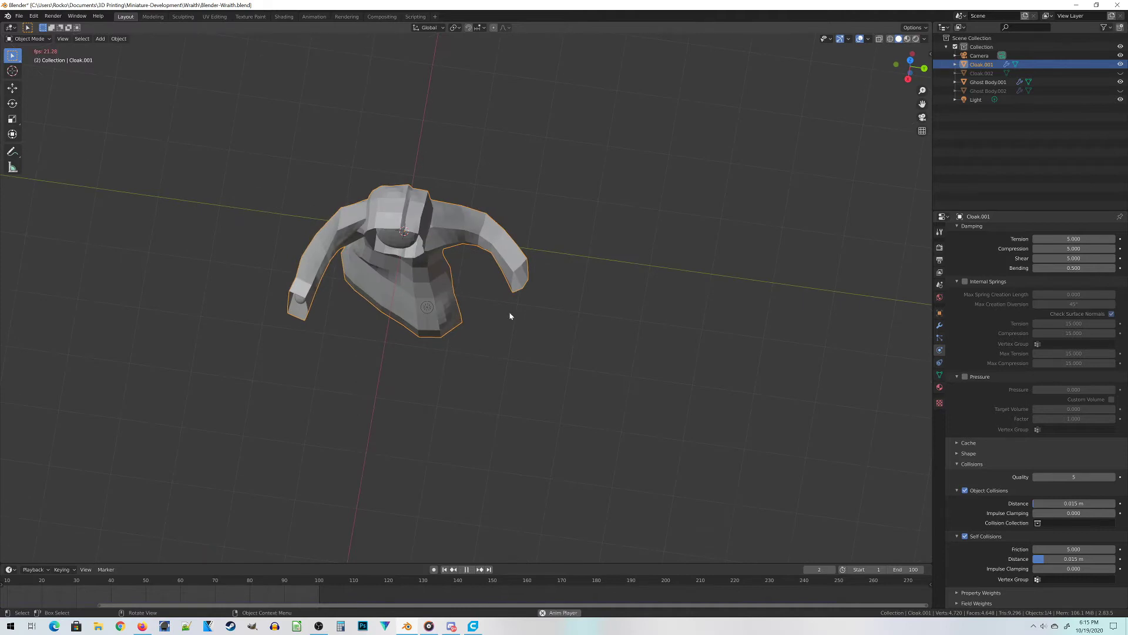
{"action": "middle_click_drag", "start_coordinate": [481, 355], "coordinate": [469, 327]}
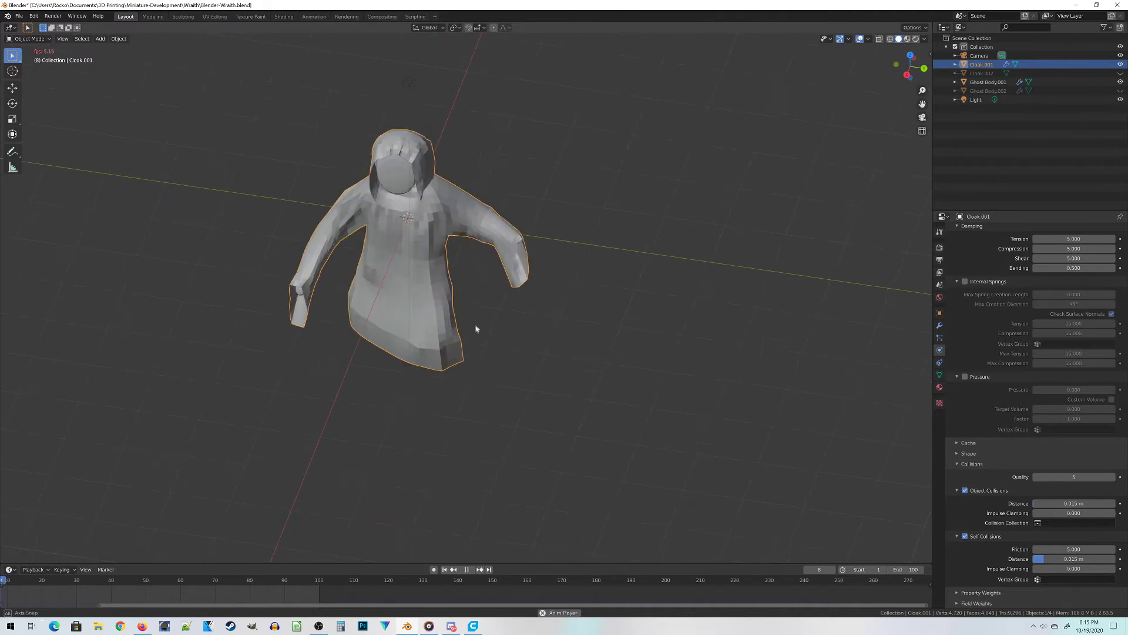
{"action": "middle_click_drag", "start_coordinate": [239, 251], "coordinate": [269, 244]}
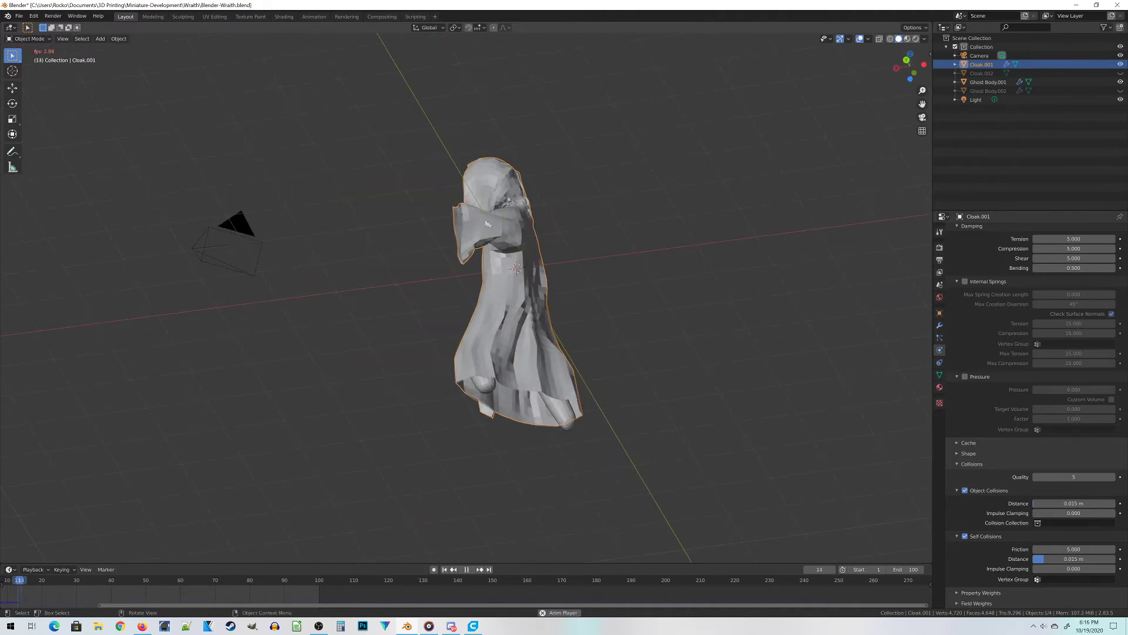
{"action": "middle_click_drag", "start_coordinate": [513, 240], "coordinate": [565, 268]}
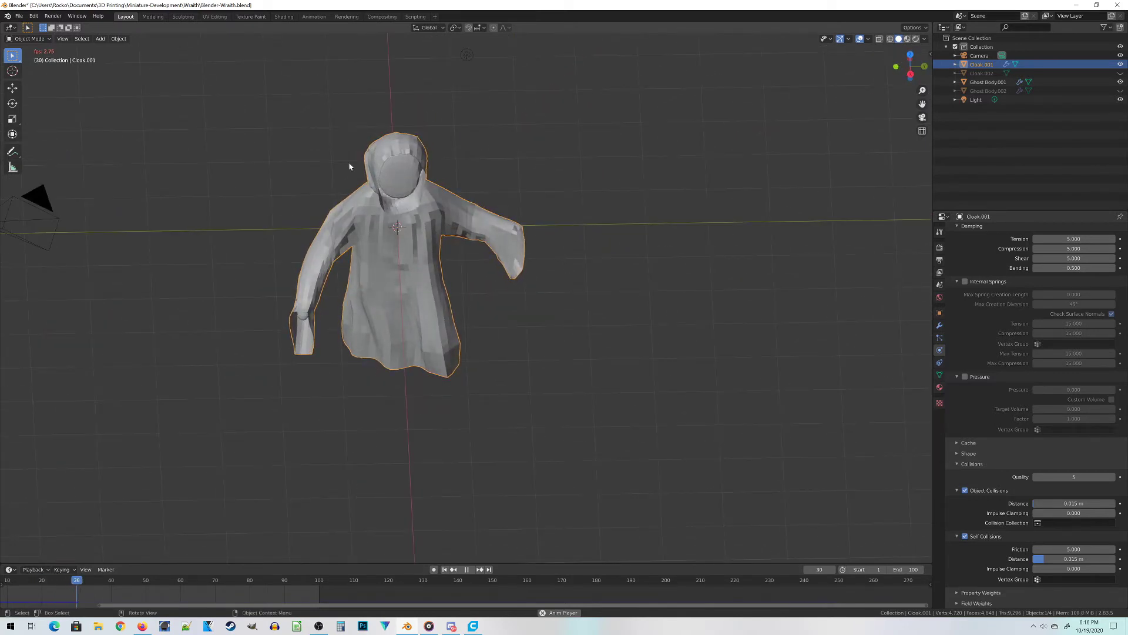
{"action": "middle_click_drag", "start_coordinate": [314, 190], "coordinate": [317, 186]}
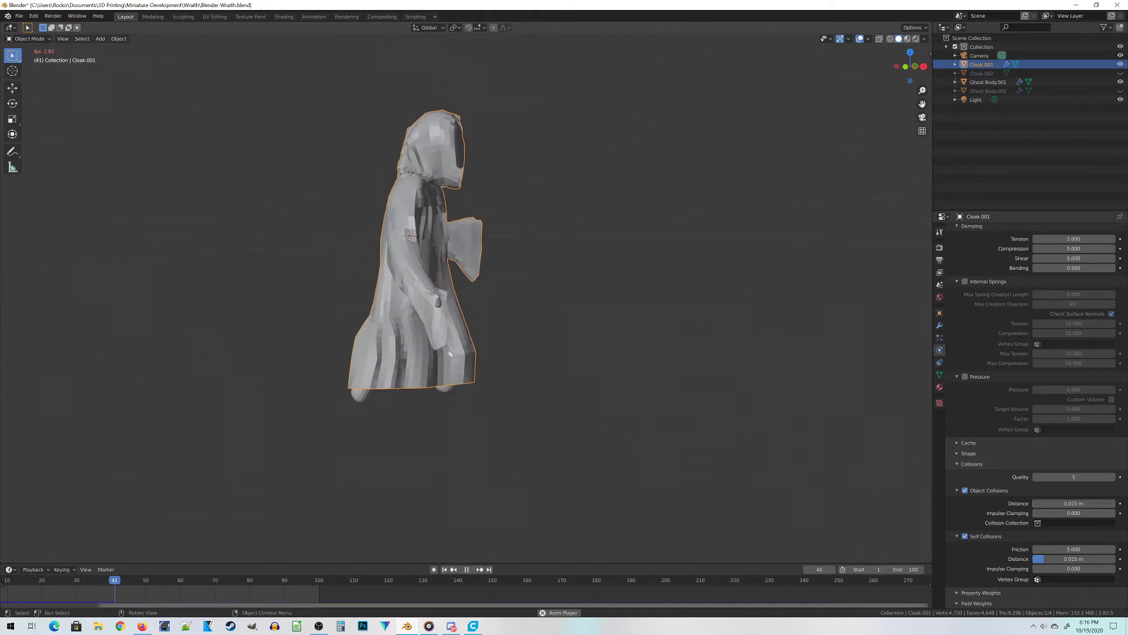
{"action": "middle_click_drag", "start_coordinate": [447, 351], "coordinate": [437, 347]}
{"action": "middle_click_drag", "start_coordinate": [403, 264], "coordinate": [407, 383]}
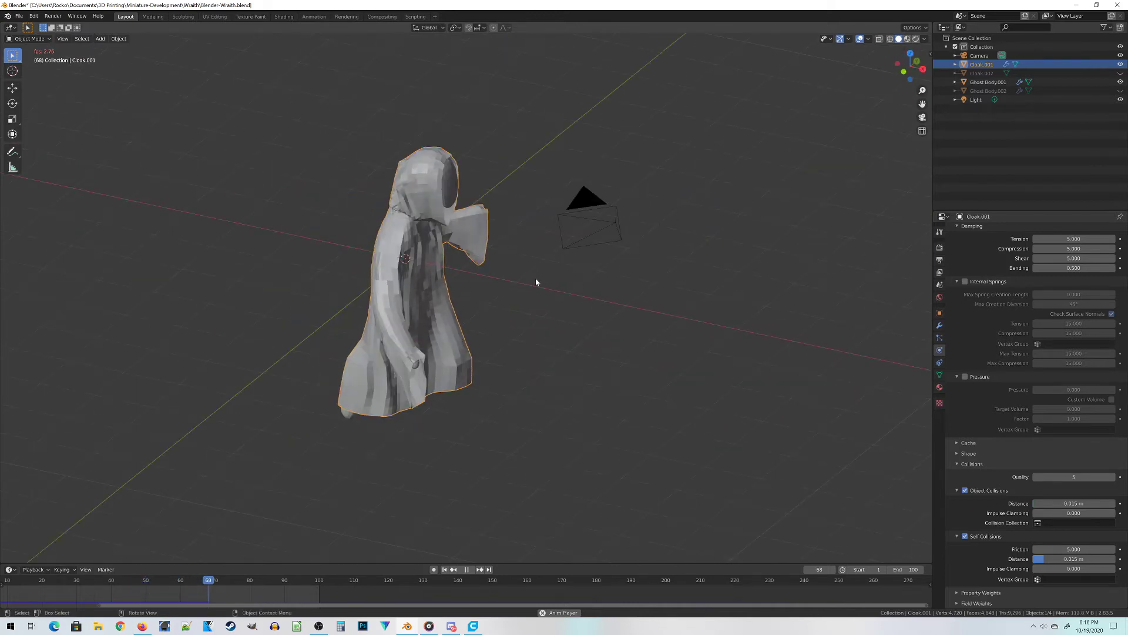
{"action": "middle_click_drag", "start_coordinate": [517, 356], "coordinate": [249, 432]}
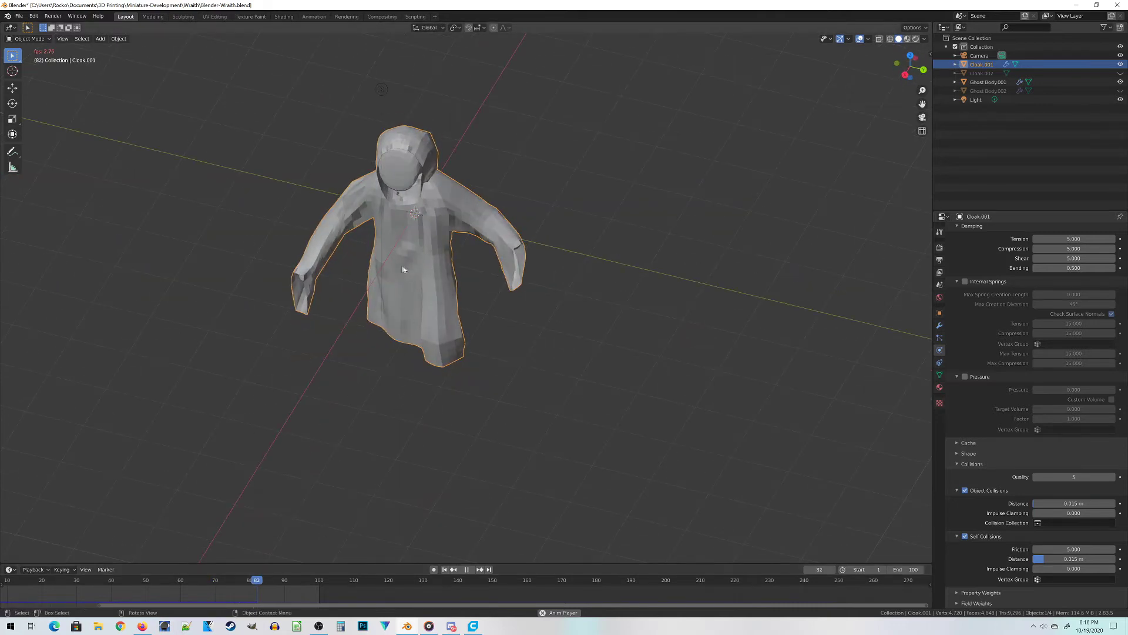
{"action": "middle_click_drag", "start_coordinate": [364, 284], "coordinate": [477, 309]}
{"action": "middle_click_drag", "start_coordinate": [334, 376], "coordinate": [422, 361]}
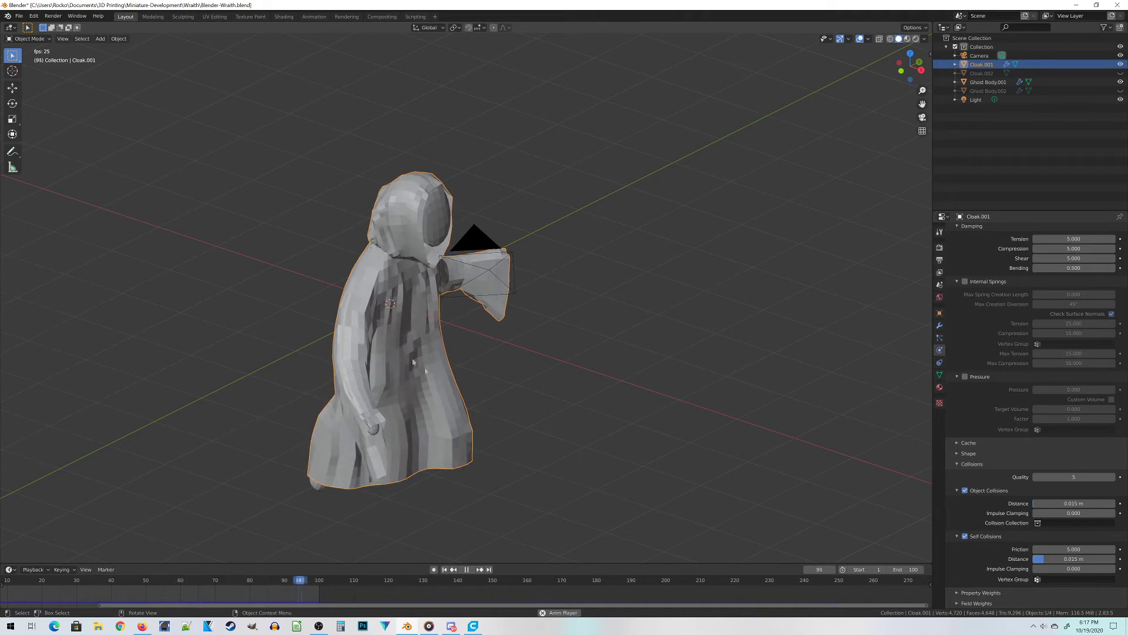
{"action": "middle_click_drag", "start_coordinate": [642, 352], "coordinate": [599, 400]}
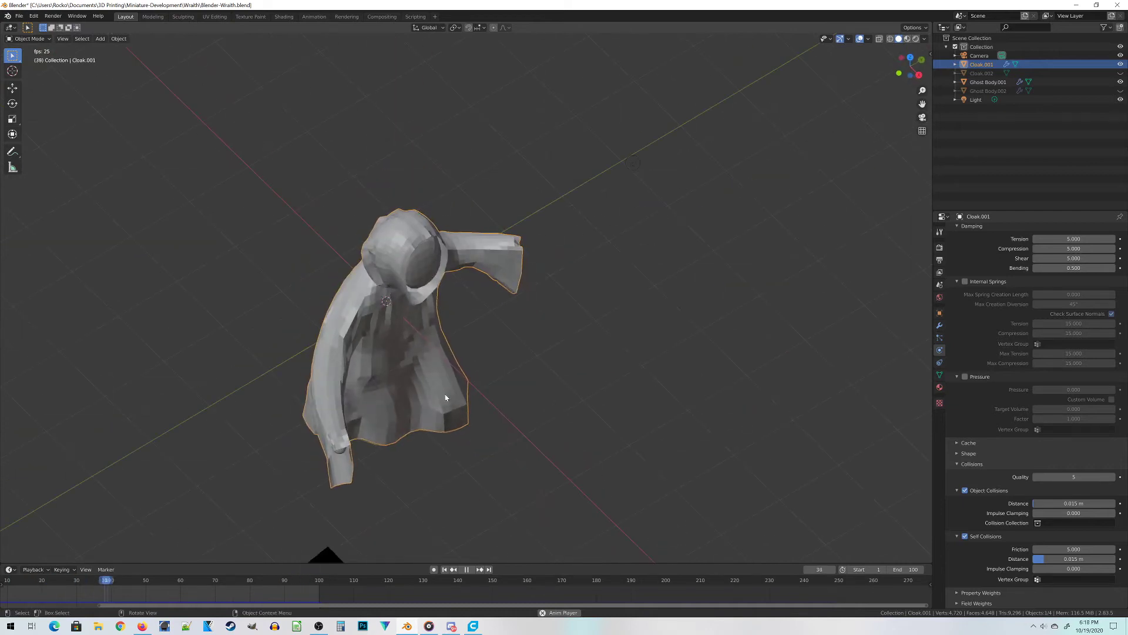
Step: Pause the simulation at frame 60 and inspect the cloak's hood, neck folds and sleeves up close
{"action": "key", "text": "space"}
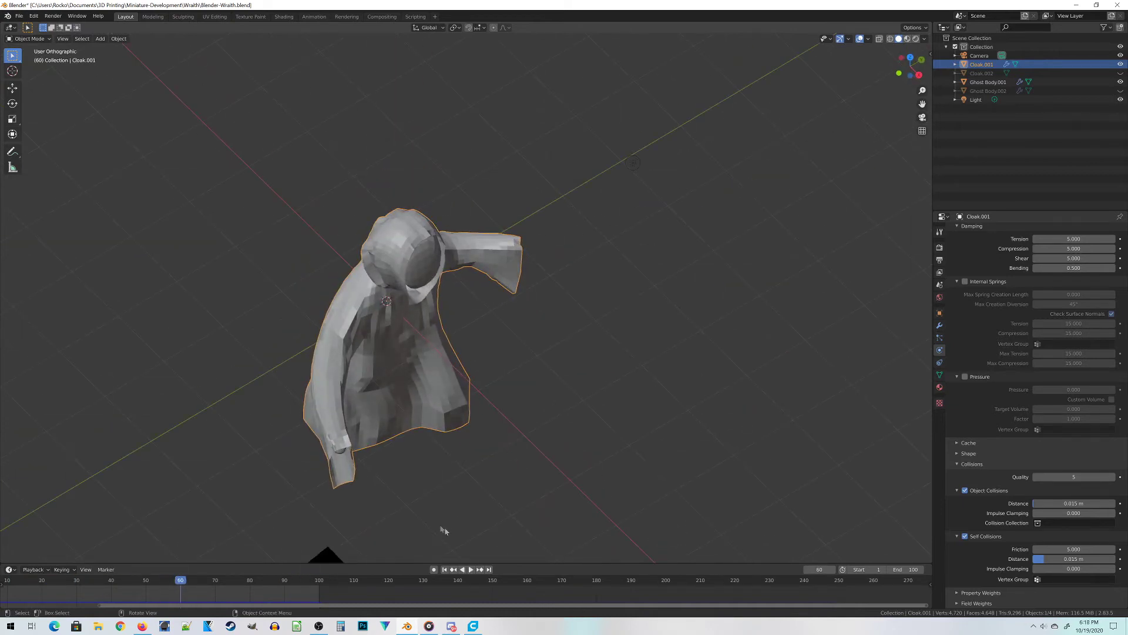
{"action": "middle_click_drag", "start_coordinate": [435, 524], "coordinate": [371, 476]}
{"action": "scroll", "coordinate": [333, 438], "scroll_direction": "up", "scroll_amount": 3}
{"action": "middle_click_drag", "start_coordinate": [334, 437], "coordinate": [373, 185]}
{"action": "scroll", "coordinate": [436, 273], "scroll_direction": "up", "scroll_amount": 6}
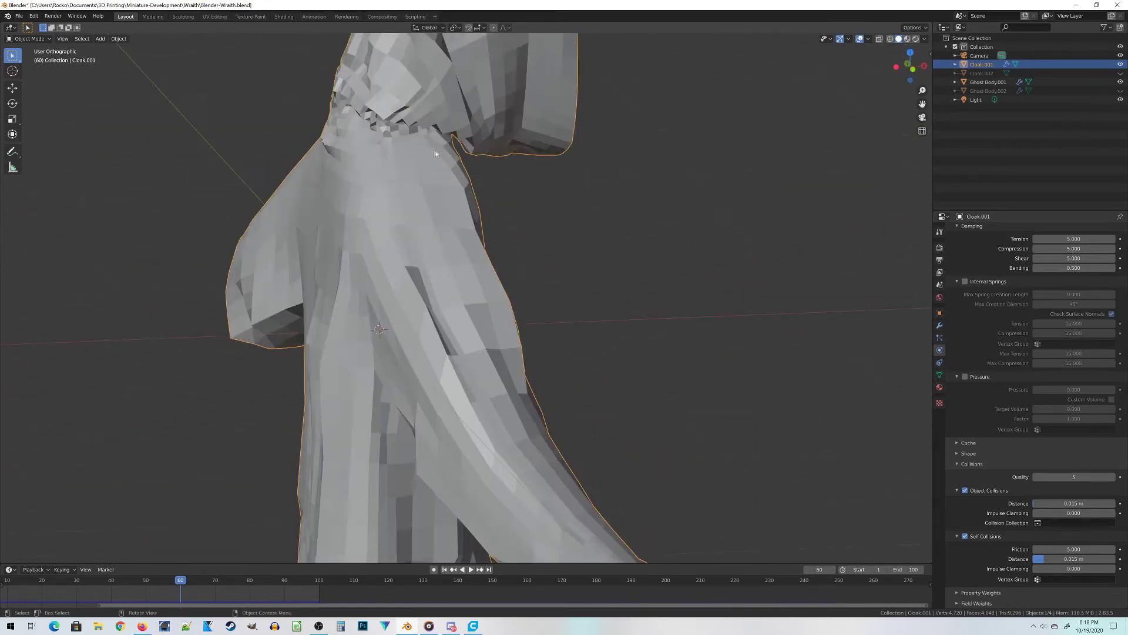
{"action": "scroll", "coordinate": [470, 272], "scroll_direction": "down", "scroll_amount": 2}
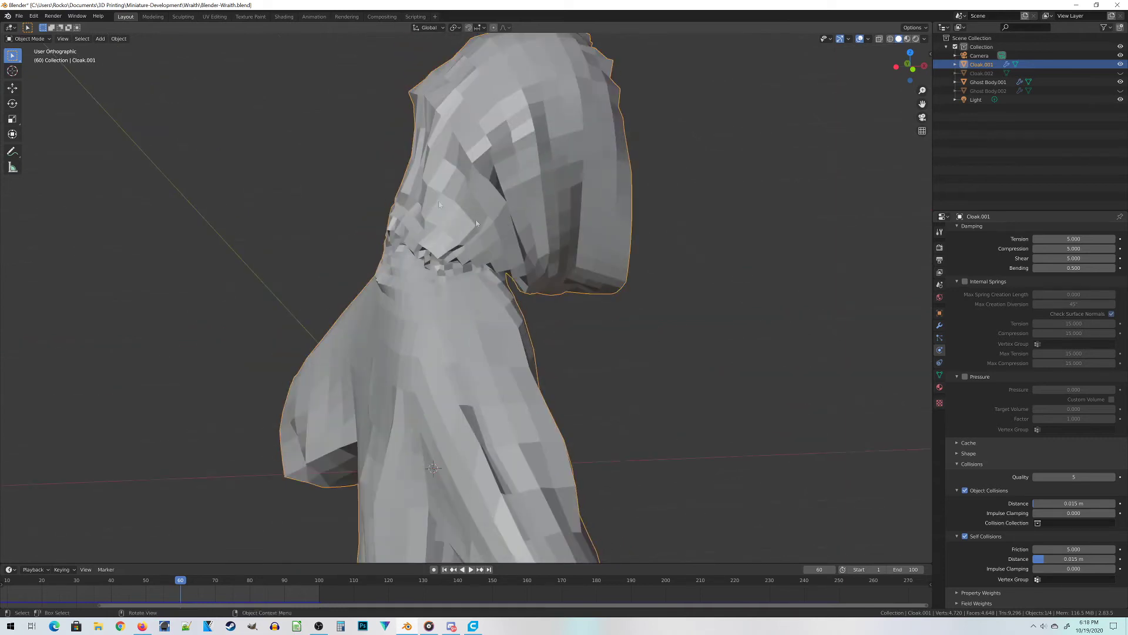
{"action": "scroll", "coordinate": [370, 354], "scroll_direction": "down", "scroll_amount": 5}
{"action": "middle_click_drag", "start_coordinate": [575, 468], "coordinate": [611, 406]}
Step: Return to frame 1, duplicate Cloak.001 in place and hide the copy in the viewport
{"action": "key", "text": "shift+h"}
{"action": "key", "text": "Return"}
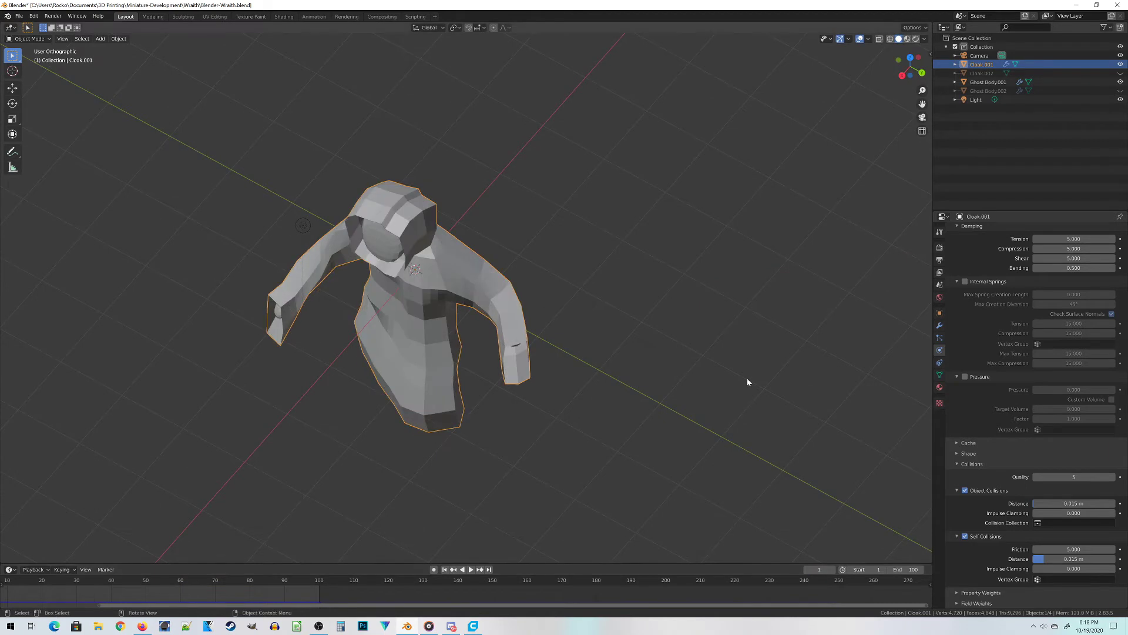
{"action": "middle_click_drag", "start_coordinate": [748, 382], "coordinate": [382, 347]}
{"action": "key", "text": "shift+d"}
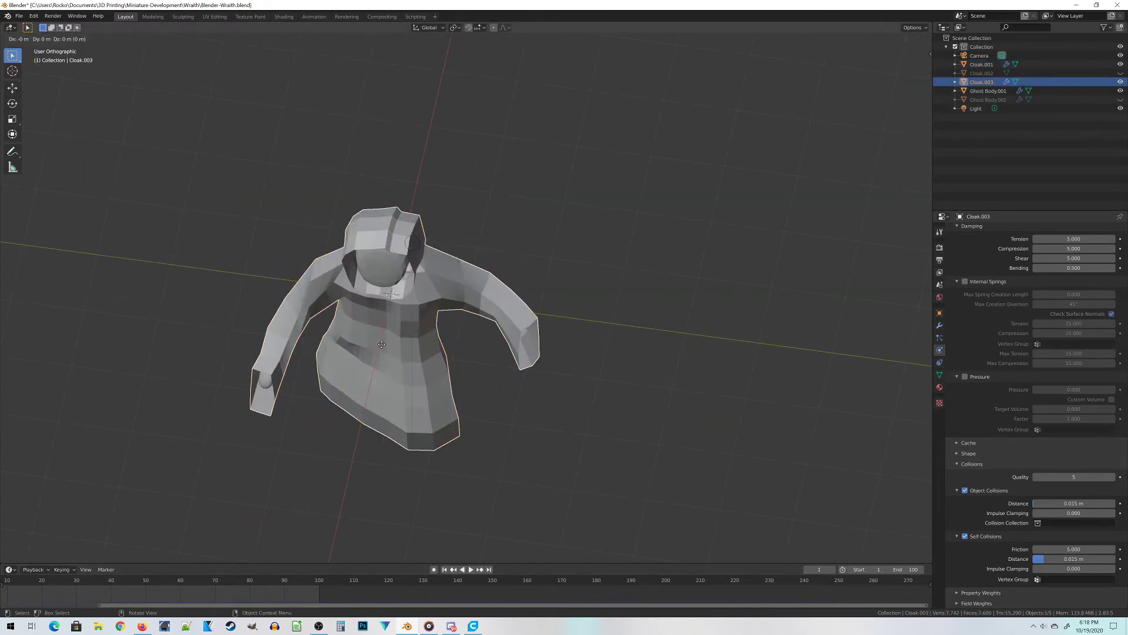
{"action": "right_click", "coordinate": [382, 347]}
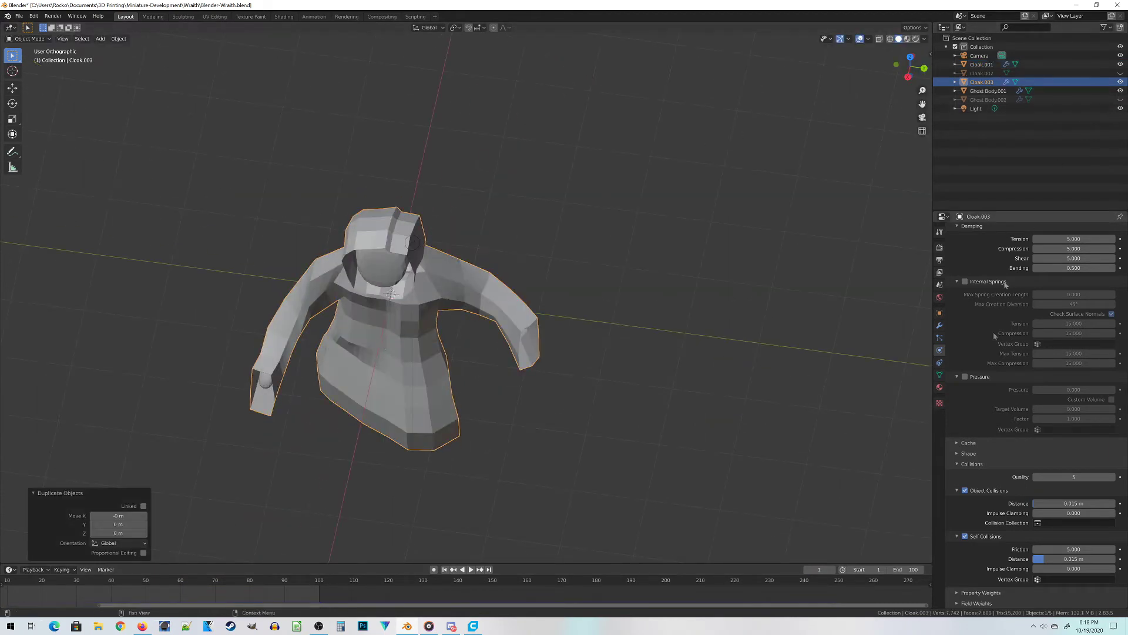
{"action": "scroll", "coordinate": [1071, 467], "scroll_direction": "up", "scroll_amount": 2}
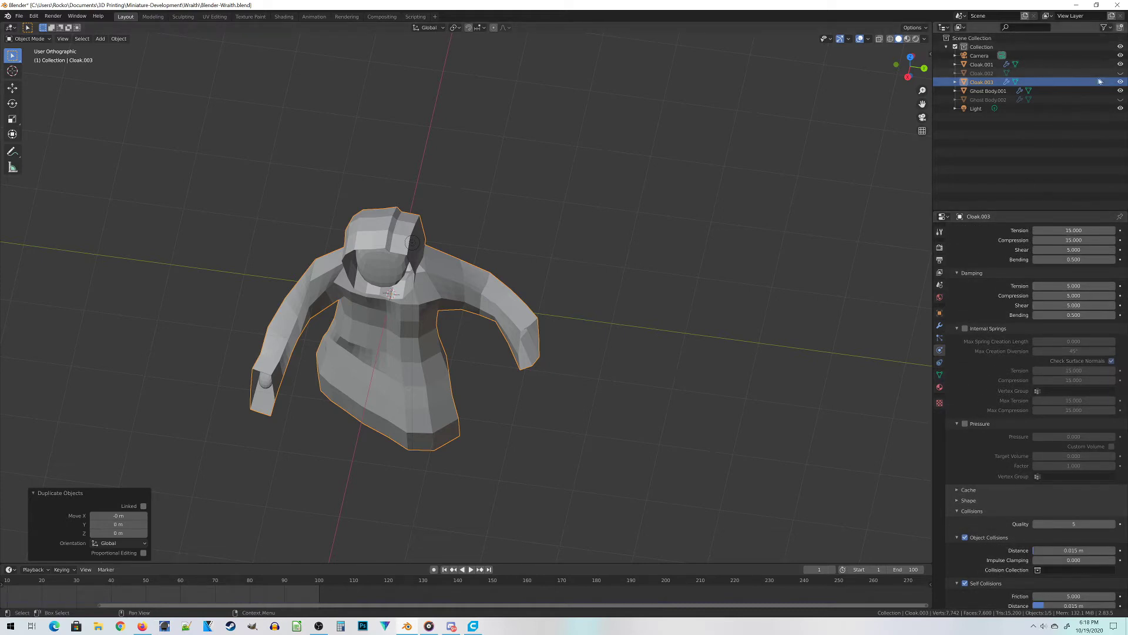
{"action": "left_click", "coordinate": [1121, 83]}
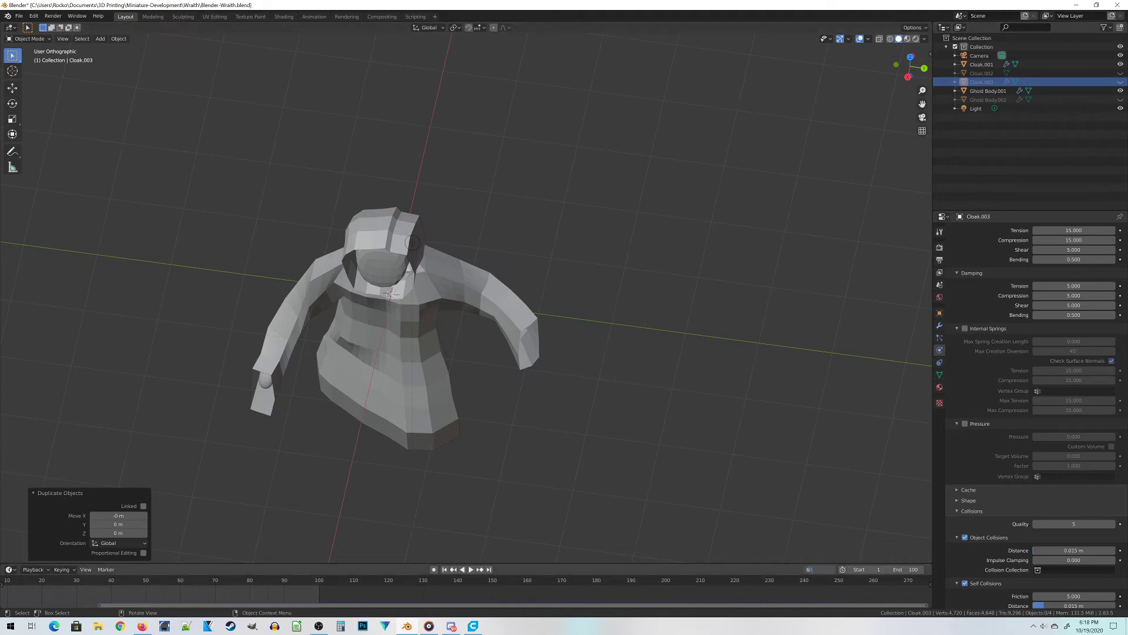
Step: Go to frame 60, select Cloak.001 and apply its Cloth modifier to keep the draped shape
{"action": "key", "text": "Return"}
{"action": "middle_click_drag", "start_coordinate": [463, 378], "coordinate": [426, 345]}
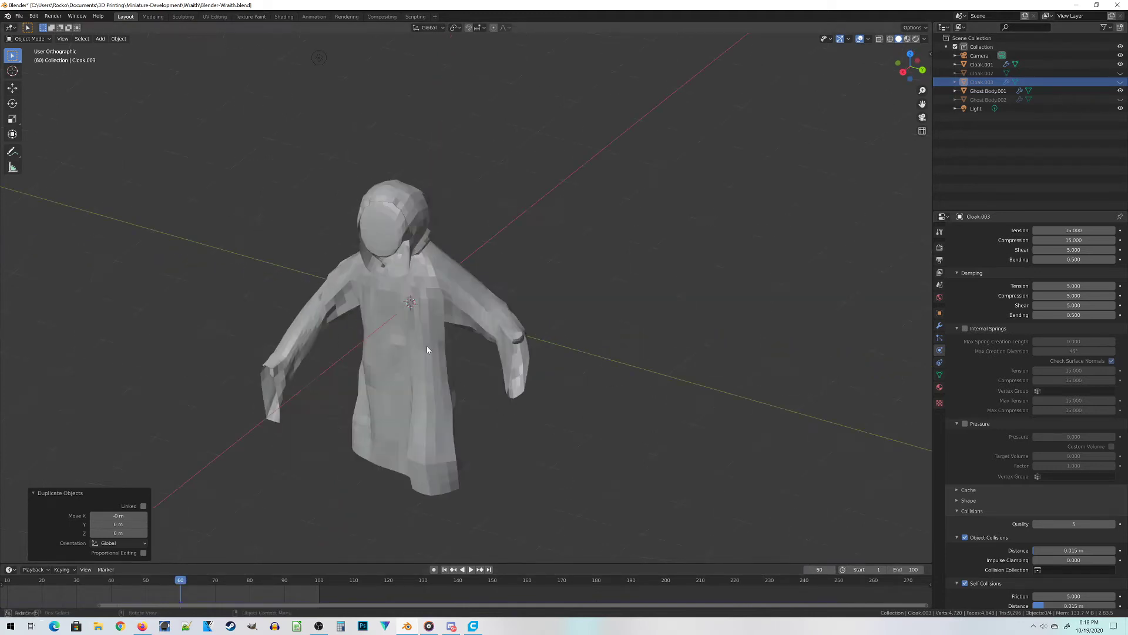
{"action": "left_click", "coordinate": [427, 347]}
{"action": "middle_click_drag", "start_coordinate": [396, 411], "coordinate": [569, 206]}
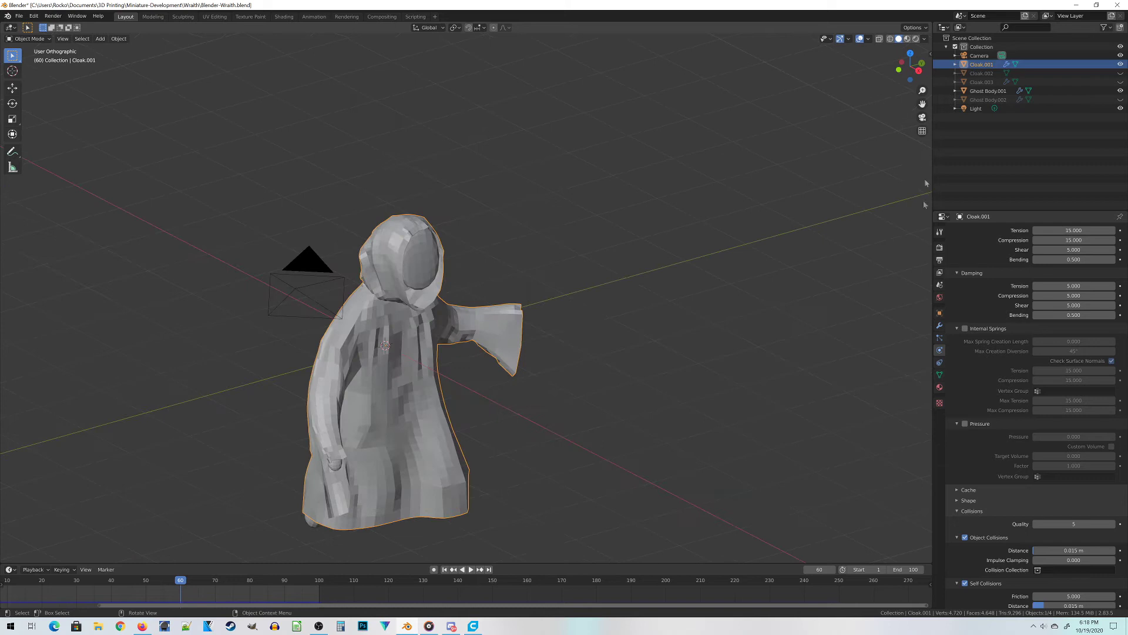
{"action": "left_click", "coordinate": [940, 327]}
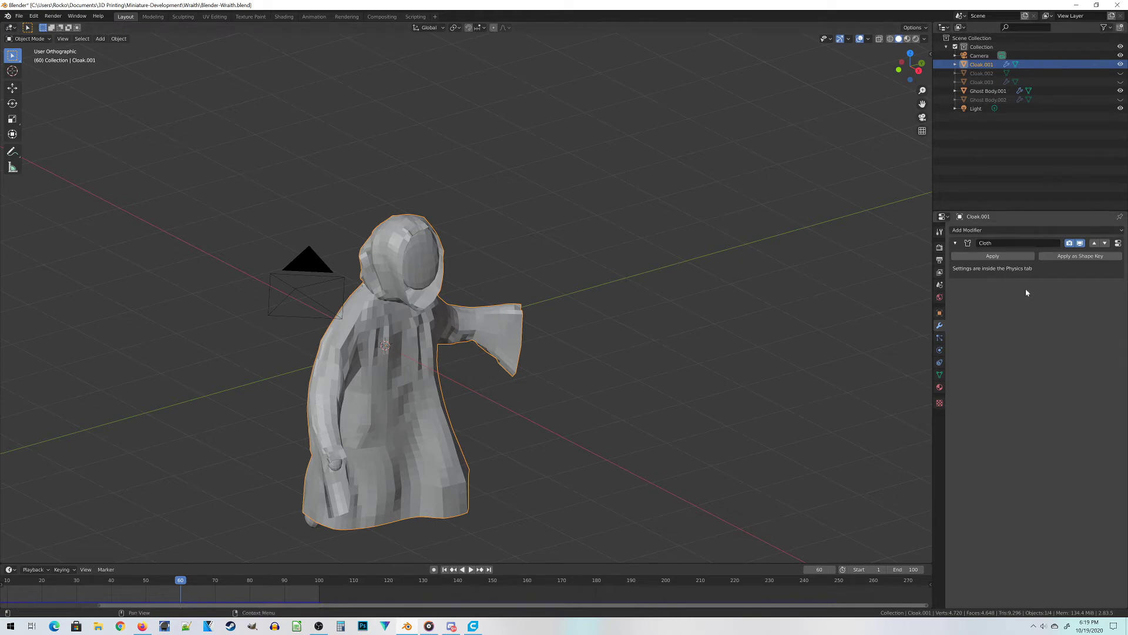
{"action": "left_click", "coordinate": [990, 258]}
Step: Check the draped Cloak.001 mesh from the back and front, and switch it to Sculpt Mode
{"action": "middle_click_drag", "start_coordinate": [425, 505], "coordinate": [391, 373]}
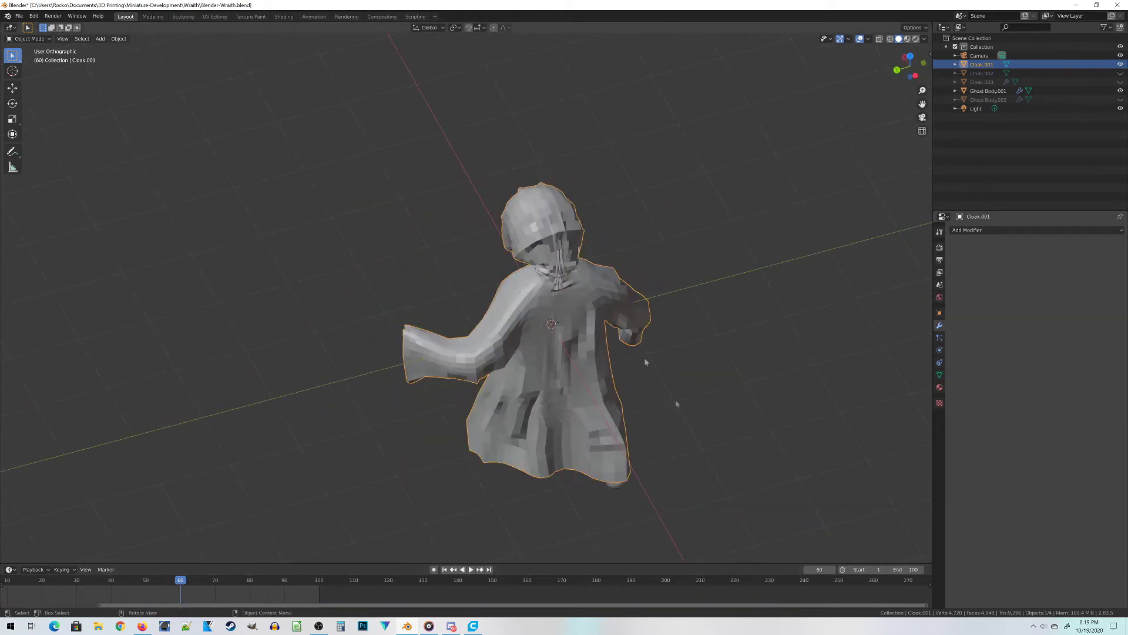
{"action": "middle_click_drag", "start_coordinate": [656, 393], "coordinate": [403, 327]}
{"action": "left_click", "coordinate": [39, 41]}
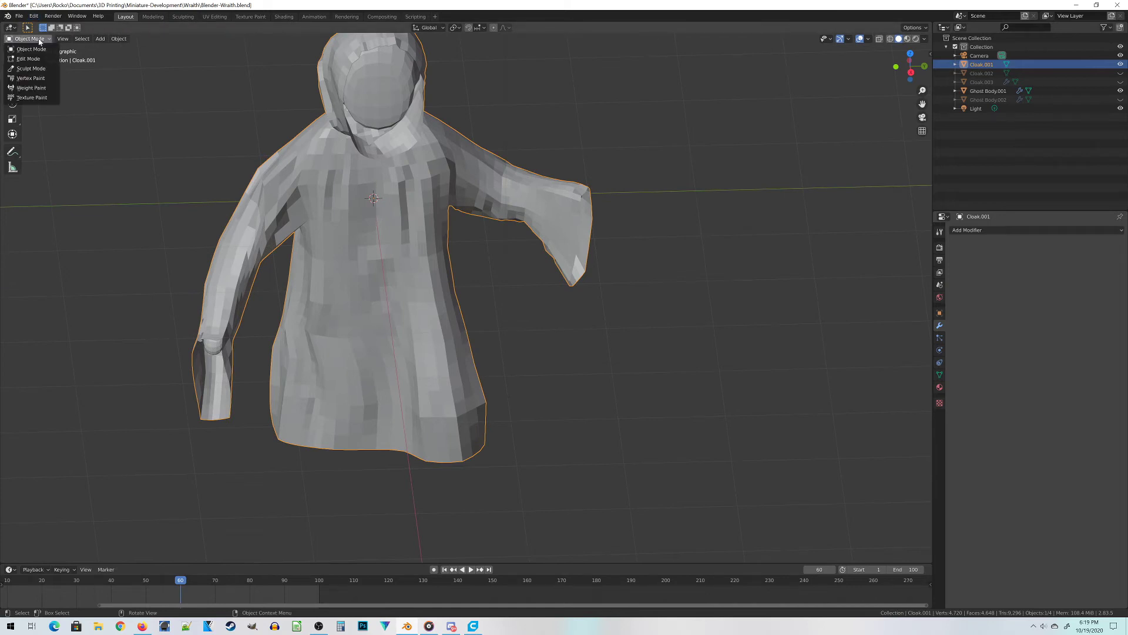
{"action": "left_click", "coordinate": [31, 68]}
Step: Hide Ghost Body.001 so that only the draped cloak remains visible for sculpting
{"action": "middle_click_drag", "start_coordinate": [76, 106], "coordinate": [178, 188]}
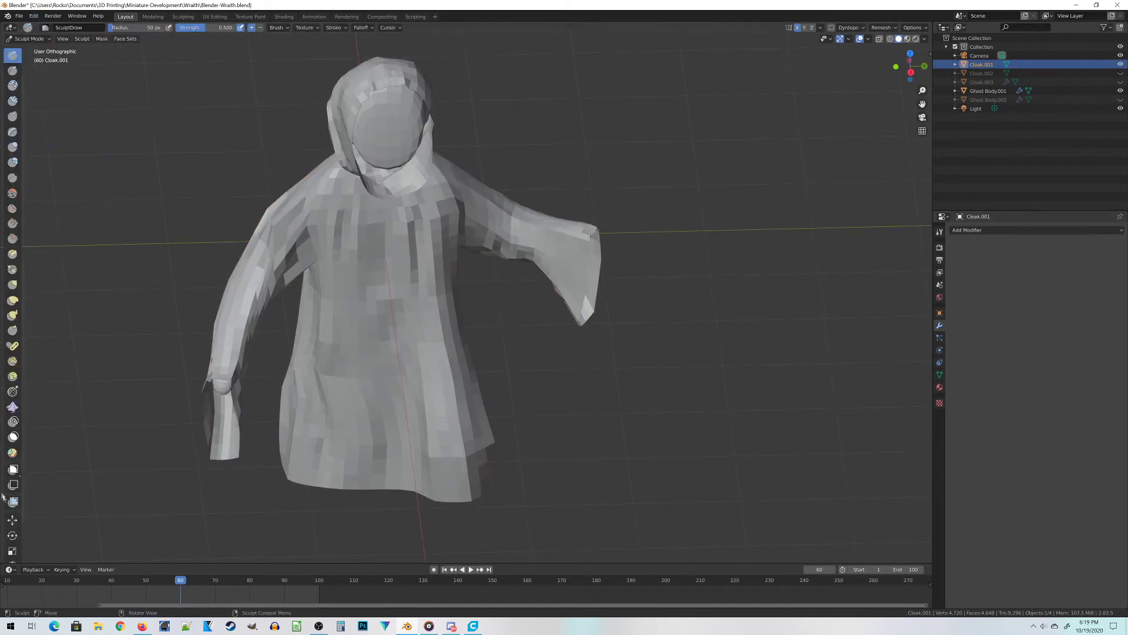
{"action": "middle_click_drag", "start_coordinate": [247, 64], "coordinate": [403, 405]}
{"action": "middle_click_drag", "start_coordinate": [341, 444], "coordinate": [359, 116]}
{"action": "middle_click_drag", "start_coordinate": [560, 350], "coordinate": [377, 355]}
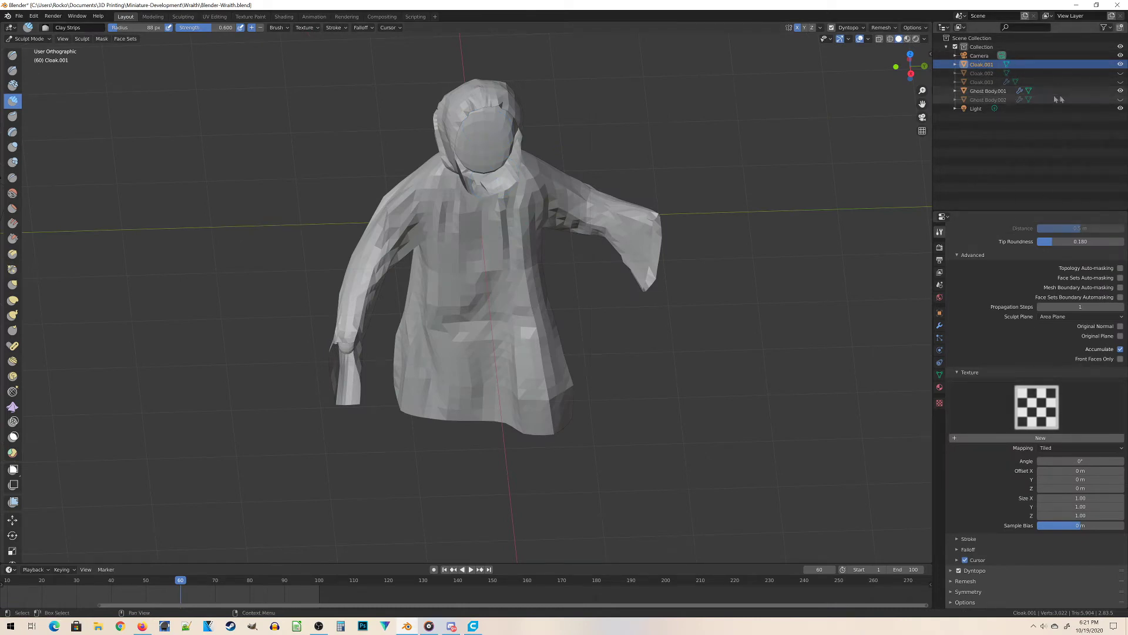
{"action": "left_click", "coordinate": [1120, 91]}
{"action": "mouse_move", "coordinate": [505, 329]}
{"action": "middle_mouse_down"}
{"action": "mouse_move", "coordinate": [588, 335]}
{"action": "mouse_move", "coordinate": [511, 337]}
{"action": "mouse_move", "coordinate": [564, 336]}
{"action": "mouse_move", "coordinate": [533, 335]}
{"action": "mouse_move", "coordinate": [552, 345]}
{"action": "middle_mouse_up"}
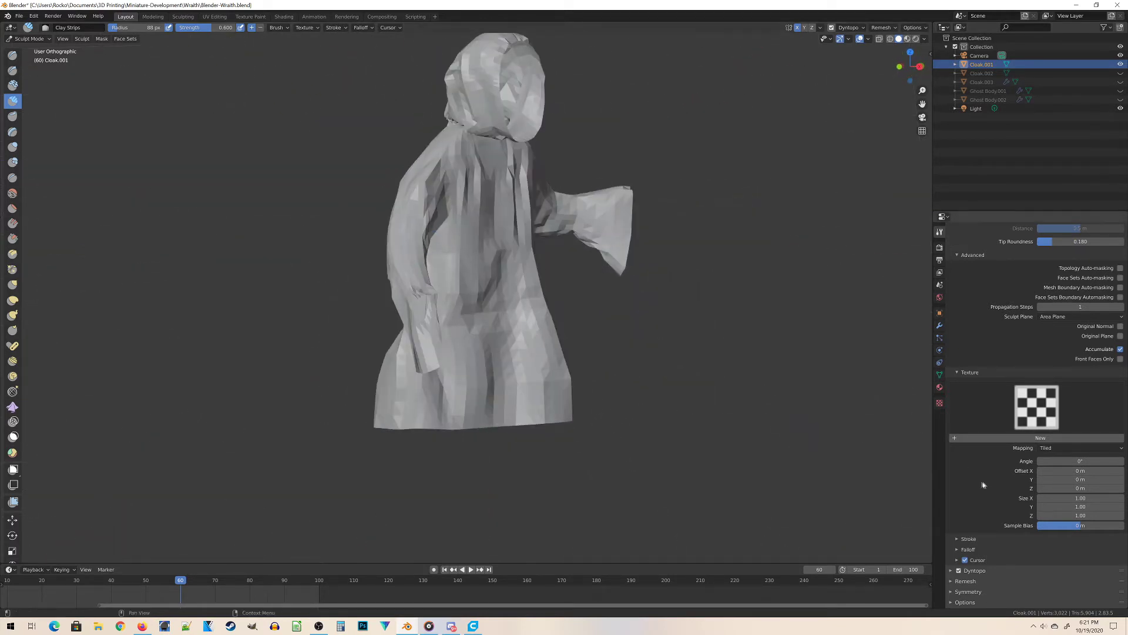
Step: Check the Clay Strips test stroke on the cloak's front and back, and undo it
{"action": "scroll", "coordinate": [1010, 500], "scroll_direction": "down", "scroll_amount": 1}
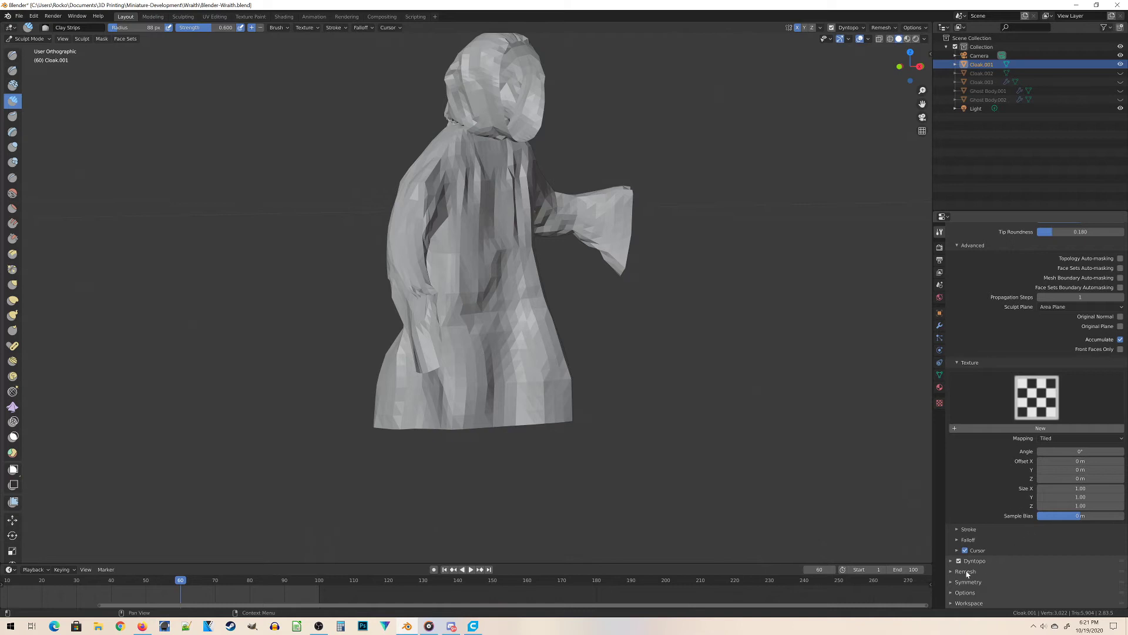
{"action": "scroll", "coordinate": [964, 589], "scroll_direction": "up", "scroll_amount": 5}
{"action": "scroll", "coordinate": [482, 306], "scroll_direction": "up", "scroll_amount": 3}
{"action": "mouse_move", "coordinate": [482, 306]}
{"action": "middle_mouse_down"}
{"action": "mouse_move", "coordinate": [505, 308]}
{"action": "mouse_move", "coordinate": [458, 310]}
{"action": "mouse_move", "coordinate": [488, 308]}
{"action": "middle_mouse_up"}
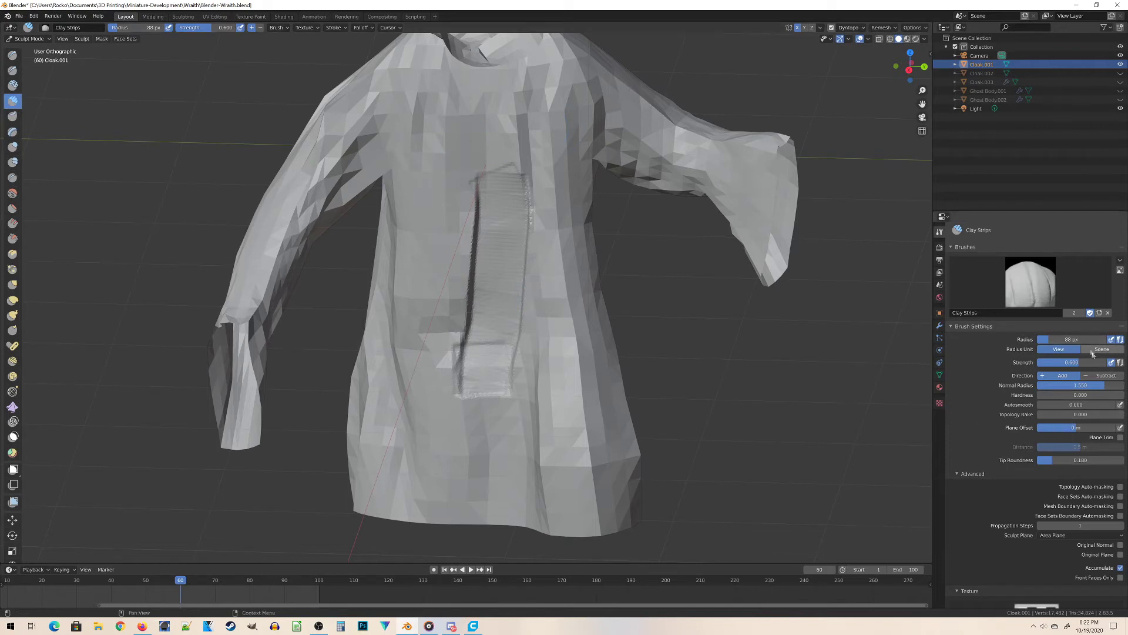
{"action": "middle_click_drag", "start_coordinate": [458, 247], "coordinate": [473, 197]}
{"action": "middle_click_drag", "start_coordinate": [481, 436], "coordinate": [591, 325]}
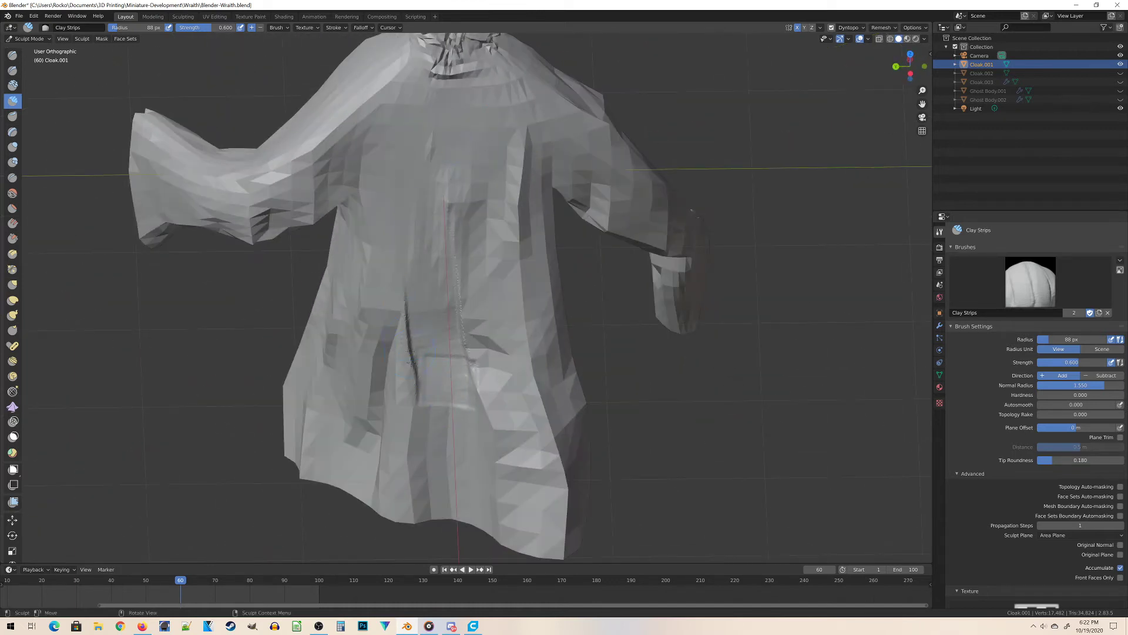
{"action": "middle_click_drag", "start_coordinate": [456, 223], "coordinate": [440, 397]}
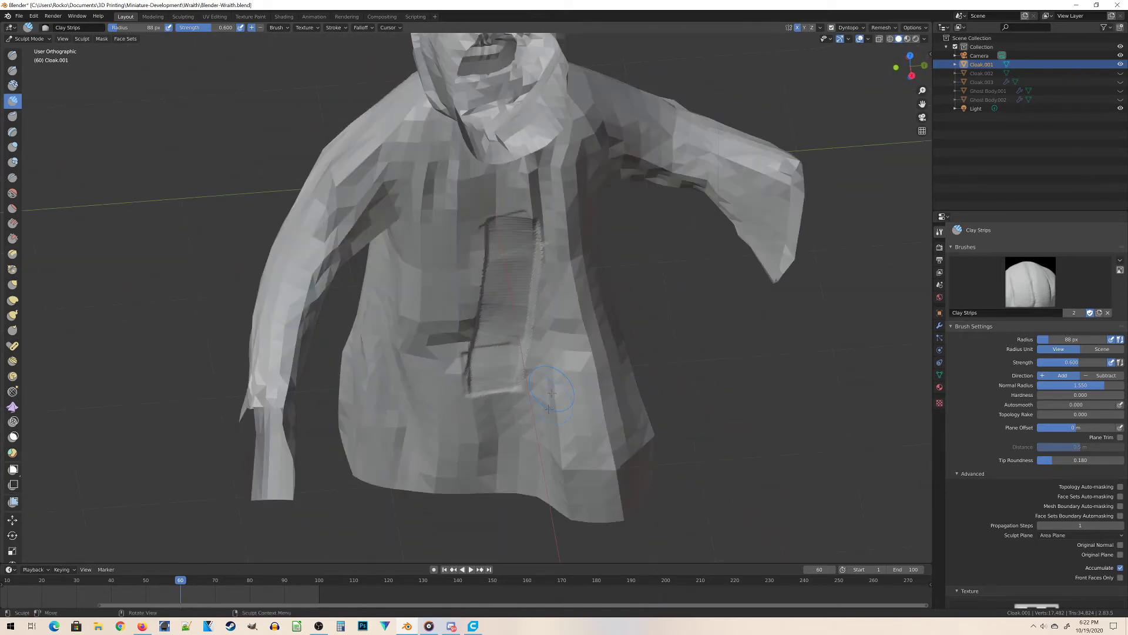
{"action": "key", "text": "ctrl+z"}
Step: Open the sculpt symmetry settings and turn off mirroring on the X axis
{"action": "middle_click_drag", "start_coordinate": [631, 418], "coordinate": [924, 365]}
{"action": "scroll", "coordinate": [1002, 488], "scroll_direction": "down", "scroll_amount": 10}
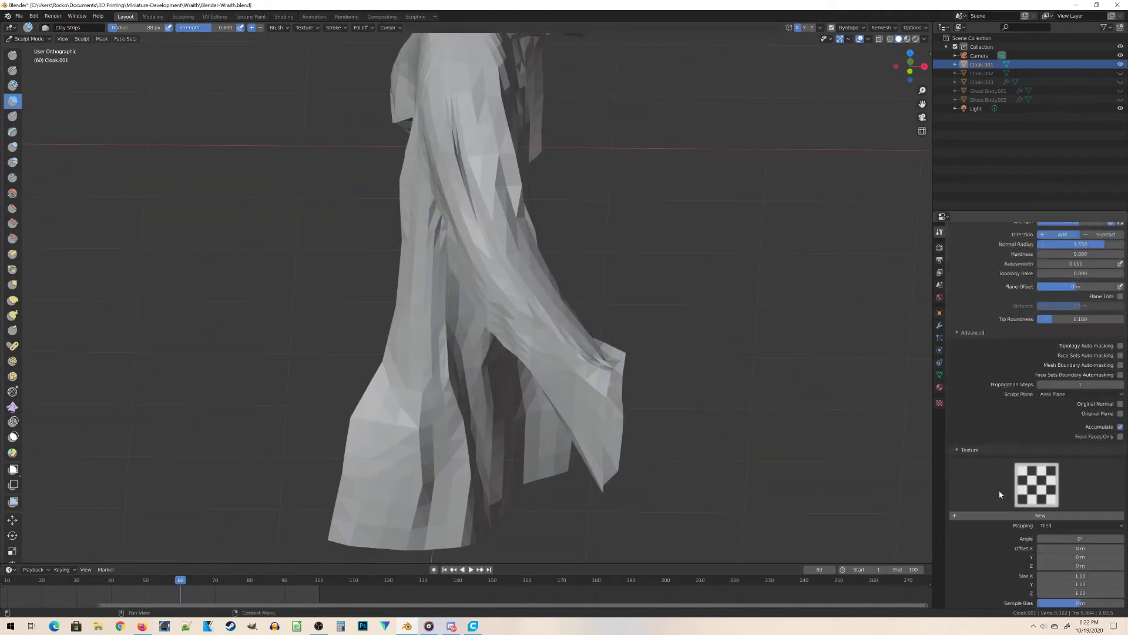
{"action": "scroll", "coordinate": [1005, 454], "scroll_direction": "down", "scroll_amount": 1}
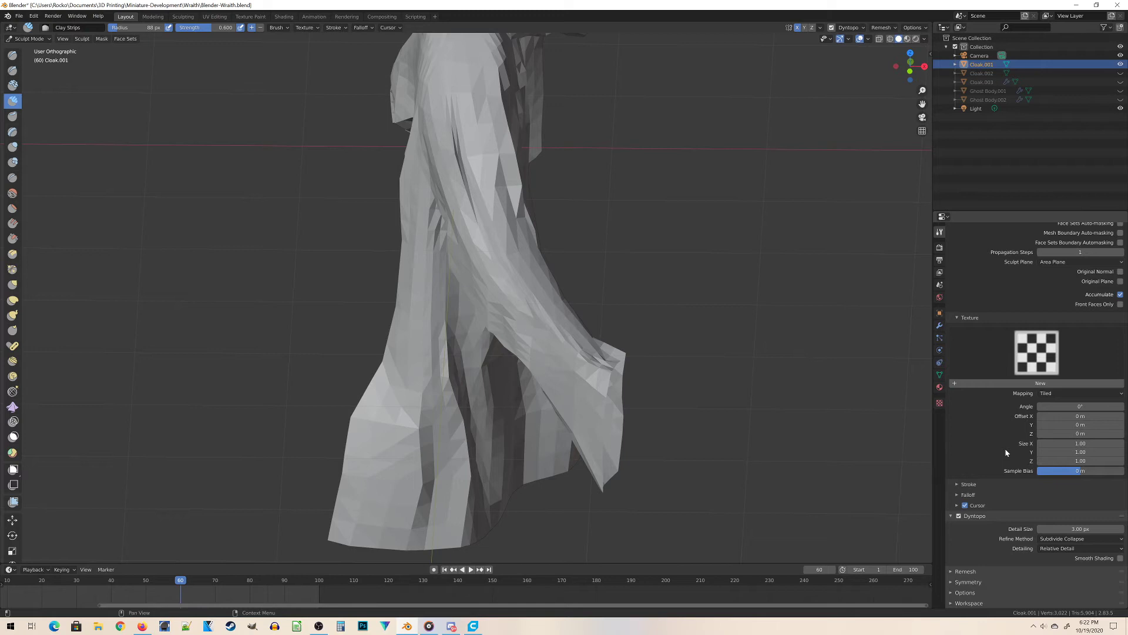
{"action": "left_click", "coordinate": [950, 583]}
{"action": "scroll", "coordinate": [1010, 485], "scroll_direction": "down", "scroll_amount": 3}
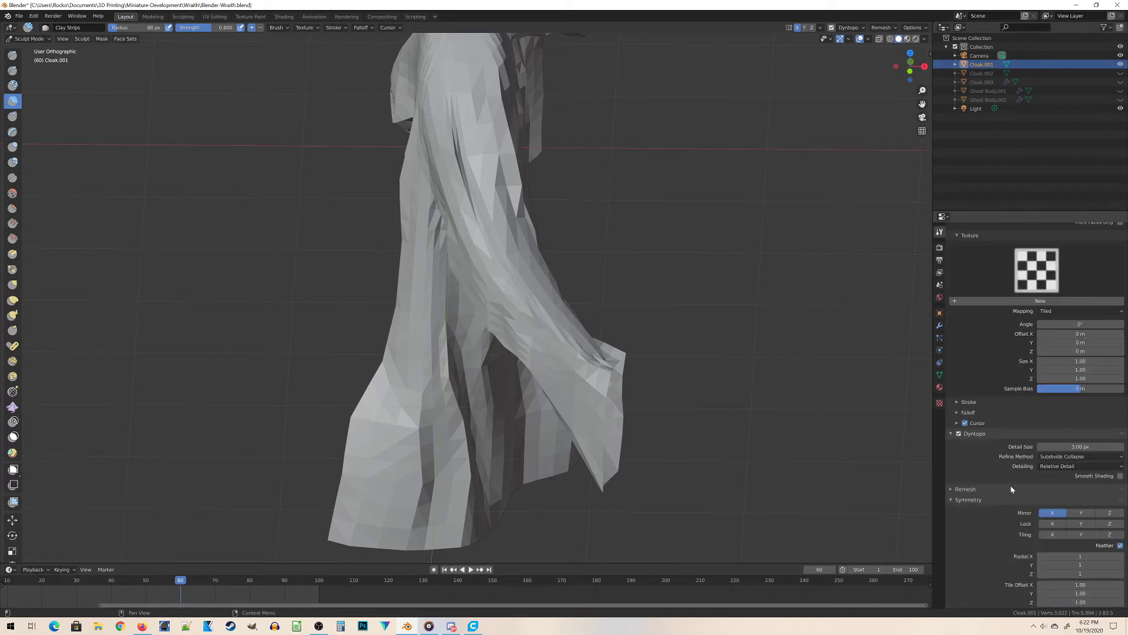
{"action": "left_click", "coordinate": [1049, 514]}
Step: Examine Cloak.003 from the front and back with the Clay Strips brush limited to front faces
{"action": "middle_click_drag", "start_coordinate": [529, 294], "coordinate": [463, 271]}
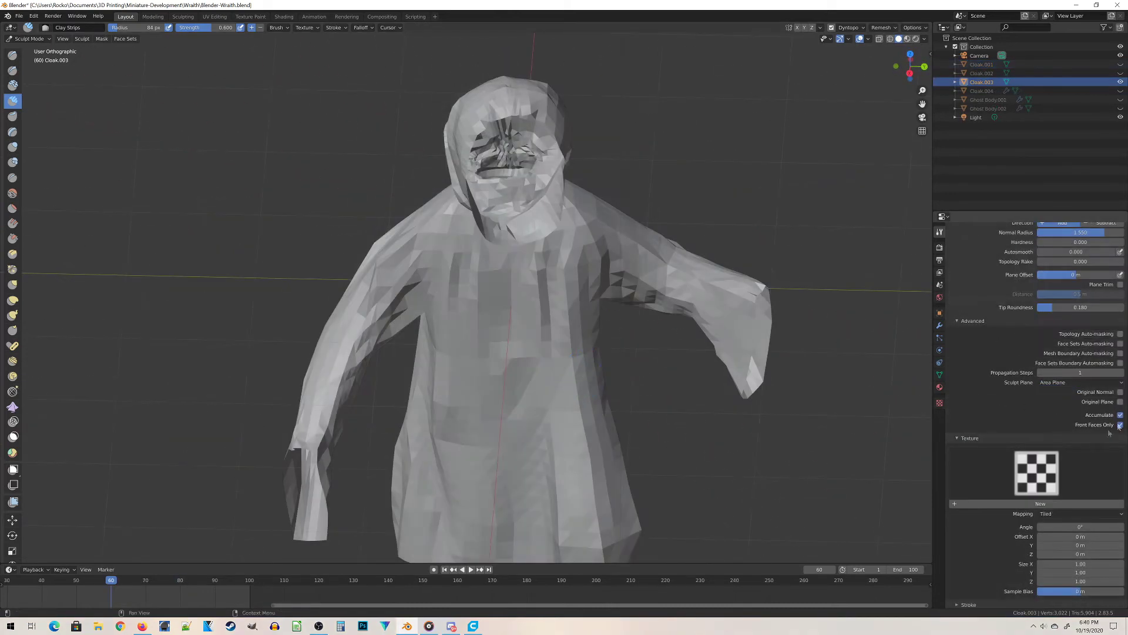
{"action": "middle_click_drag", "start_coordinate": [629, 370], "coordinate": [620, 386]}
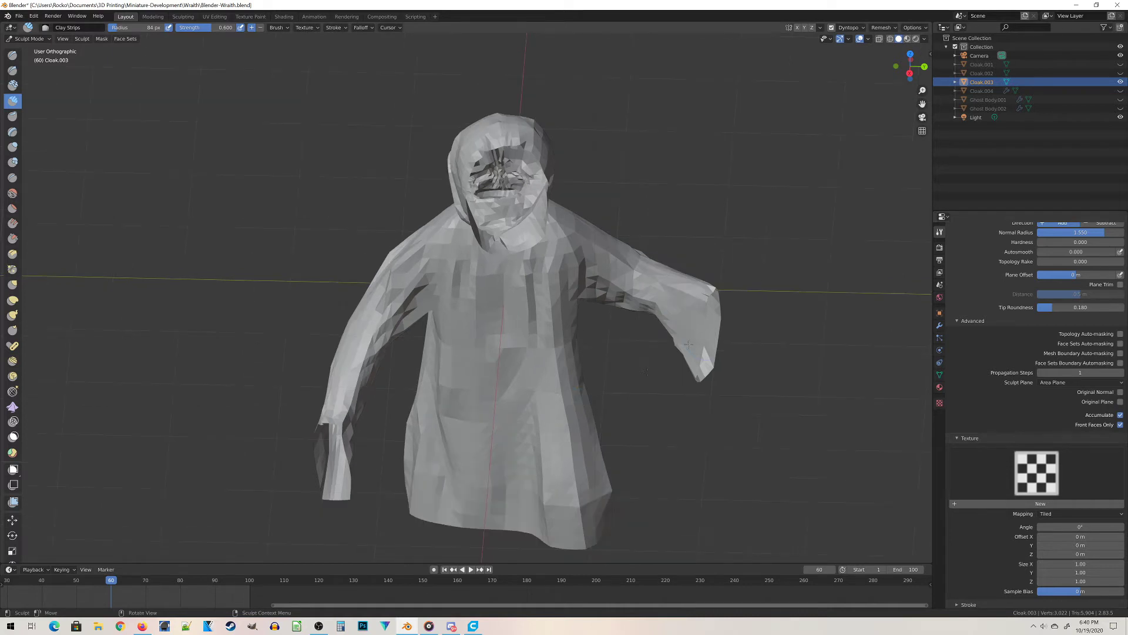
{"action": "middle_click_drag", "start_coordinate": [530, 300], "coordinate": [488, 412]}
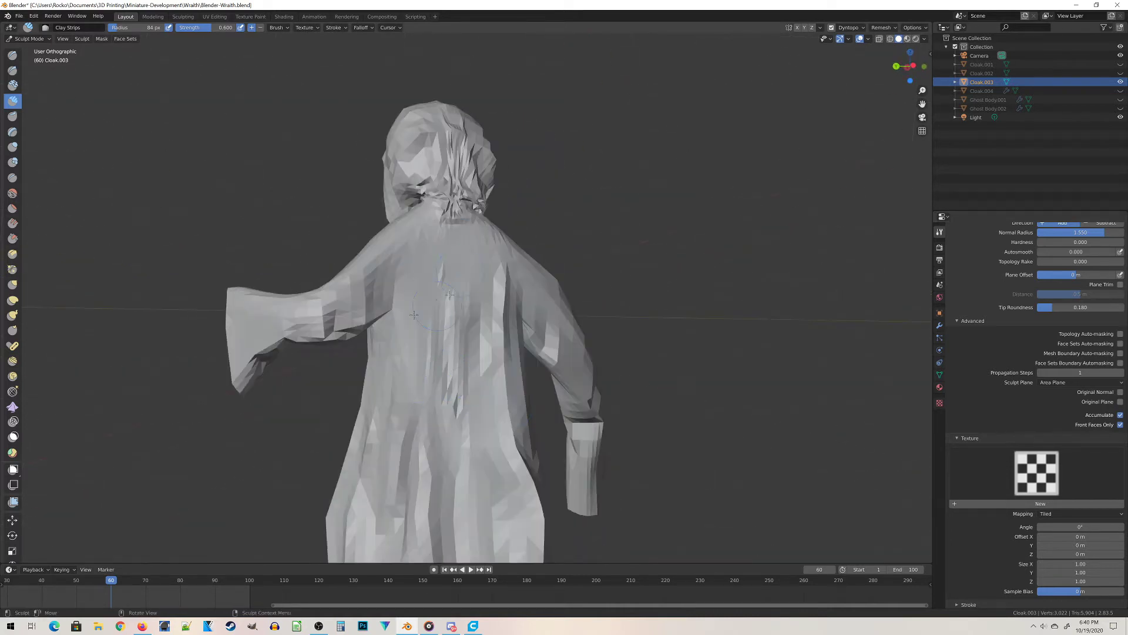
Step: Open Cloak.001 in Edit Mode and turn on the display of face normals in the viewport overlays
{"action": "middle_click_drag", "start_coordinate": [404, 316], "coordinate": [611, 377]}
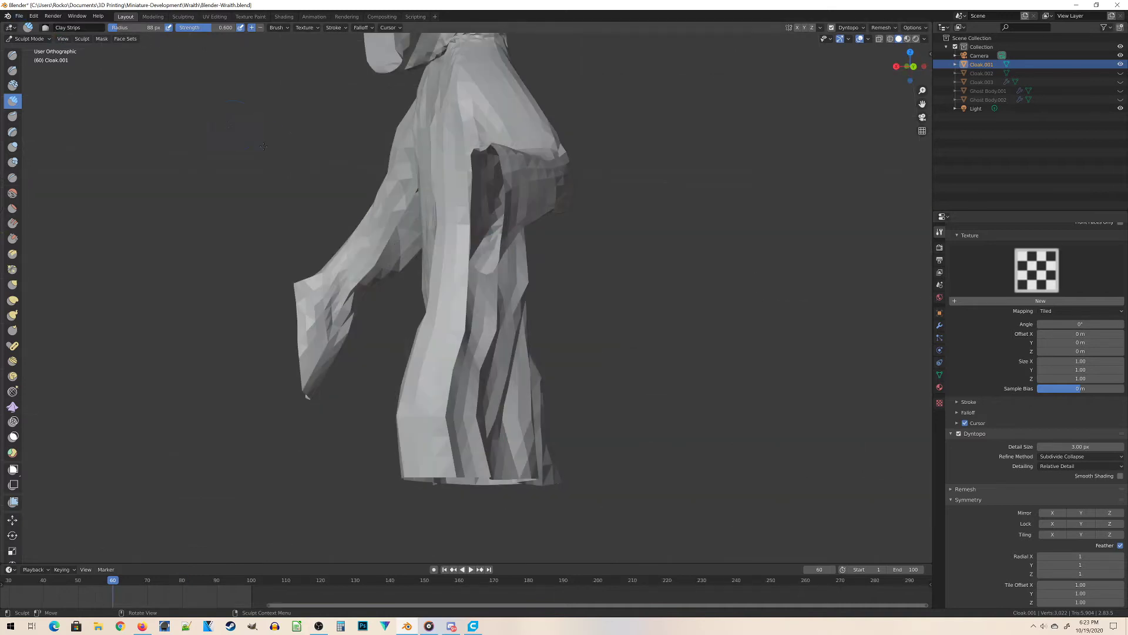
{"action": "key", "text": "Tab"}
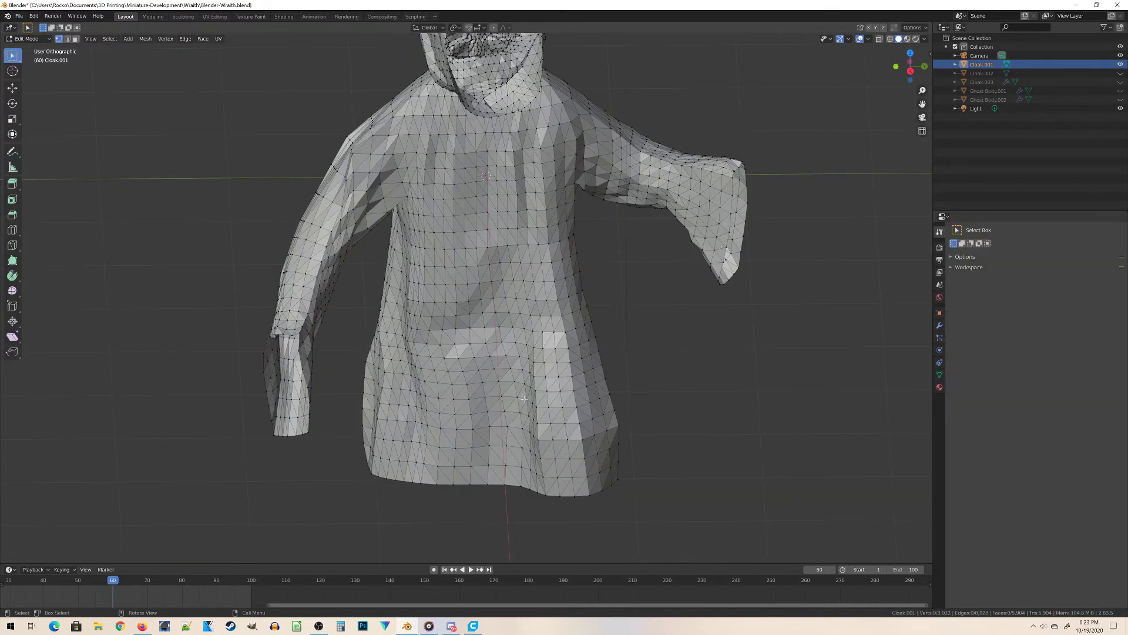
{"action": "key", "text": "a"}
{"action": "middle_click_drag", "start_coordinate": [713, 358], "coordinate": [637, 445]}
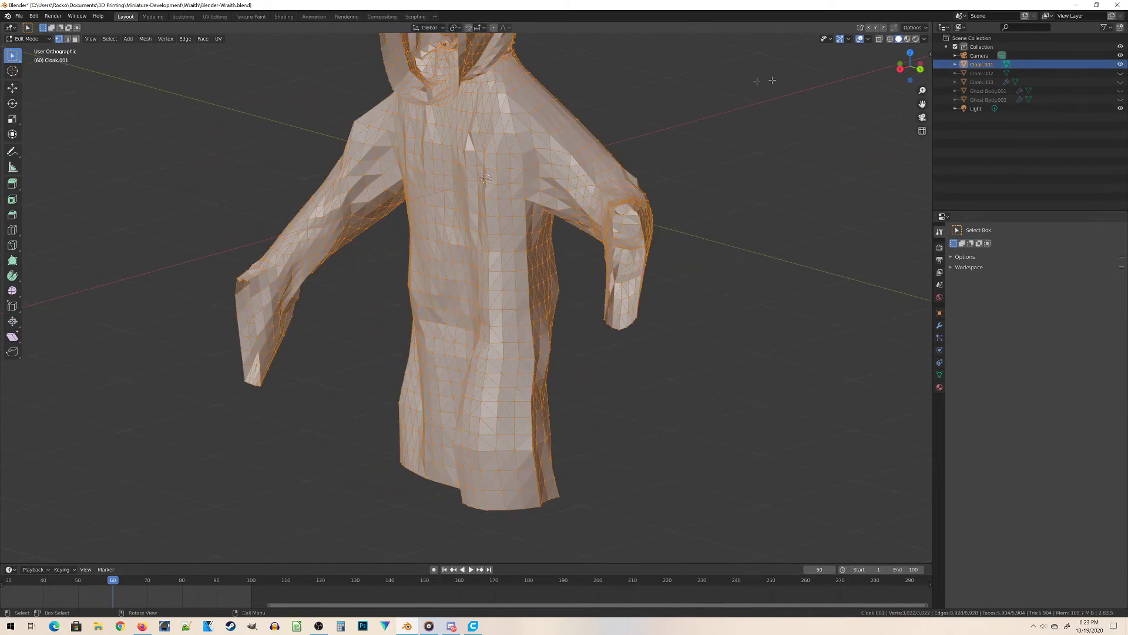
{"action": "left_click", "coordinate": [924, 39]}
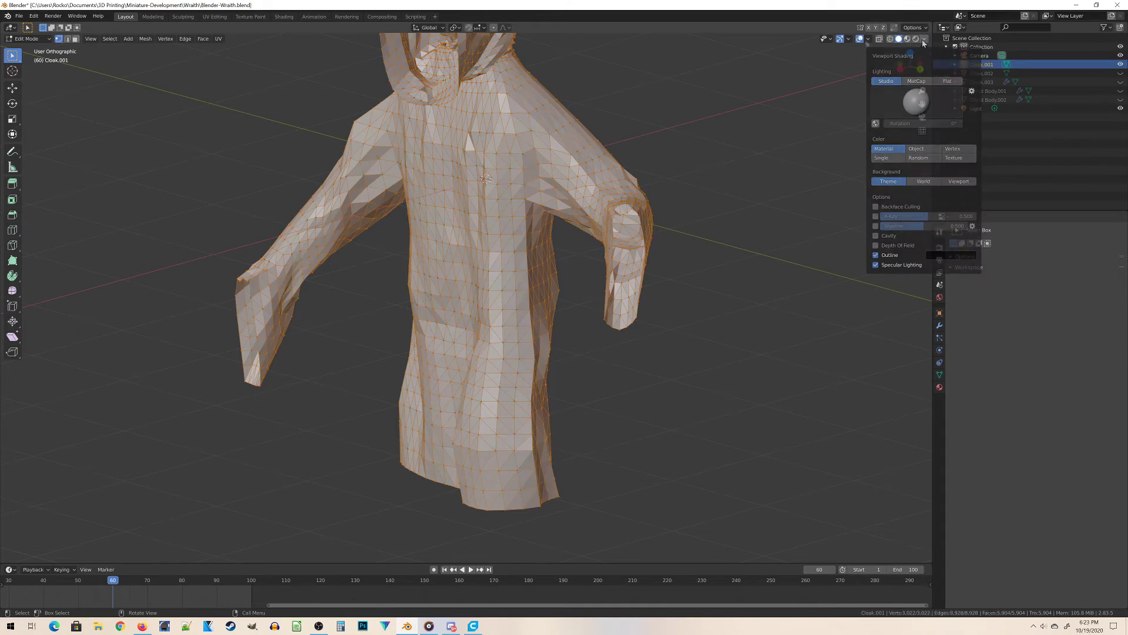
{"action": "key", "text": "alt+a"}
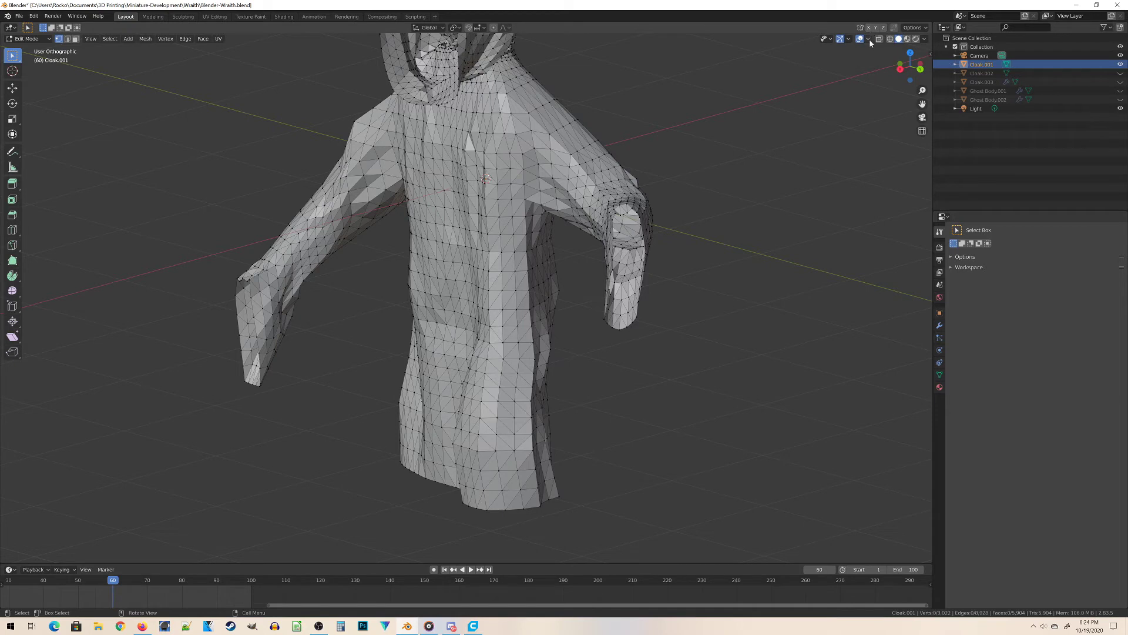
{"action": "left_click", "coordinate": [868, 40]}
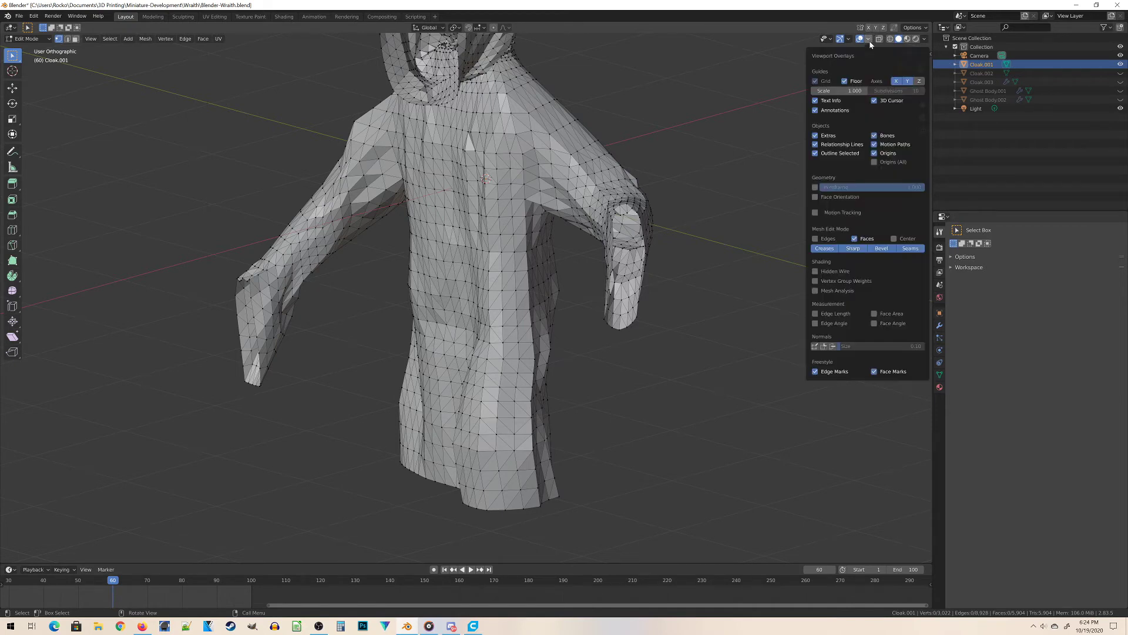
{"action": "left_click", "coordinate": [868, 41]}
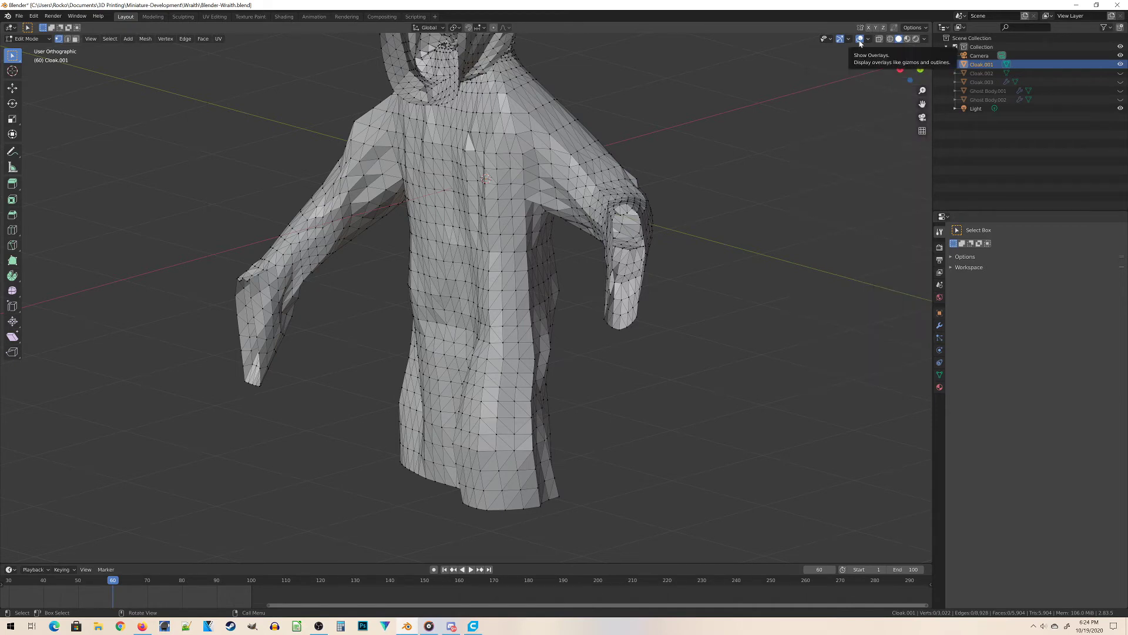
{"action": "left_click", "coordinate": [868, 40]}
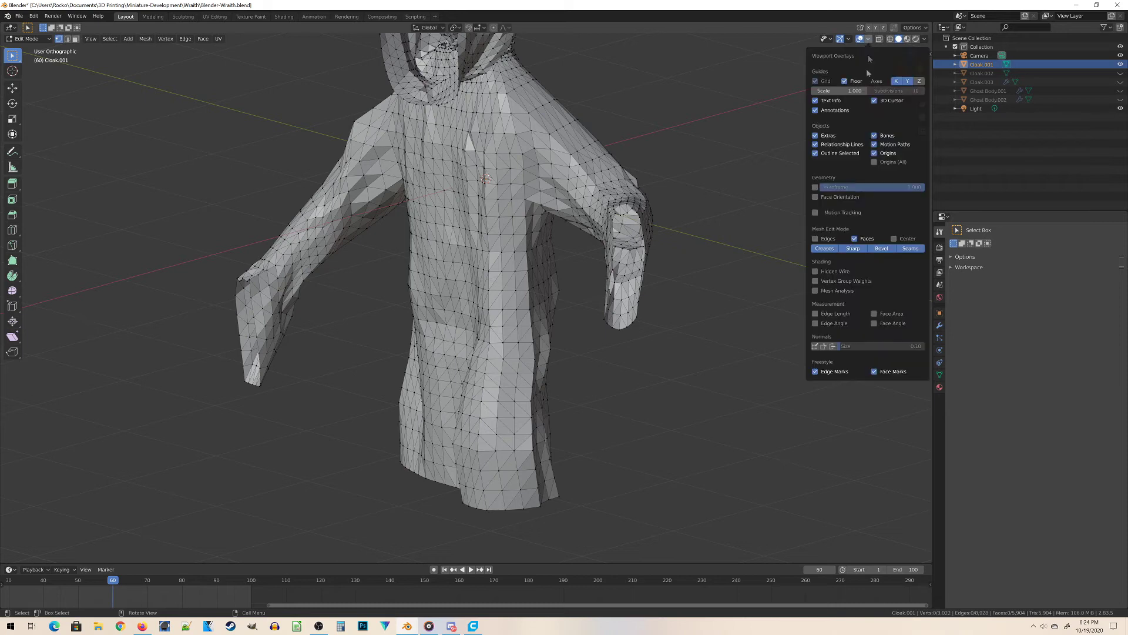
{"action": "left_click", "coordinate": [833, 347]}
Step: Examine the direction of Cloak.001's face normals around the hood, sleeves and body
{"action": "middle_click_drag", "start_coordinate": [646, 358], "coordinate": [552, 365]}
{"action": "middle_click_drag", "start_coordinate": [540, 411], "coordinate": [520, 385]}
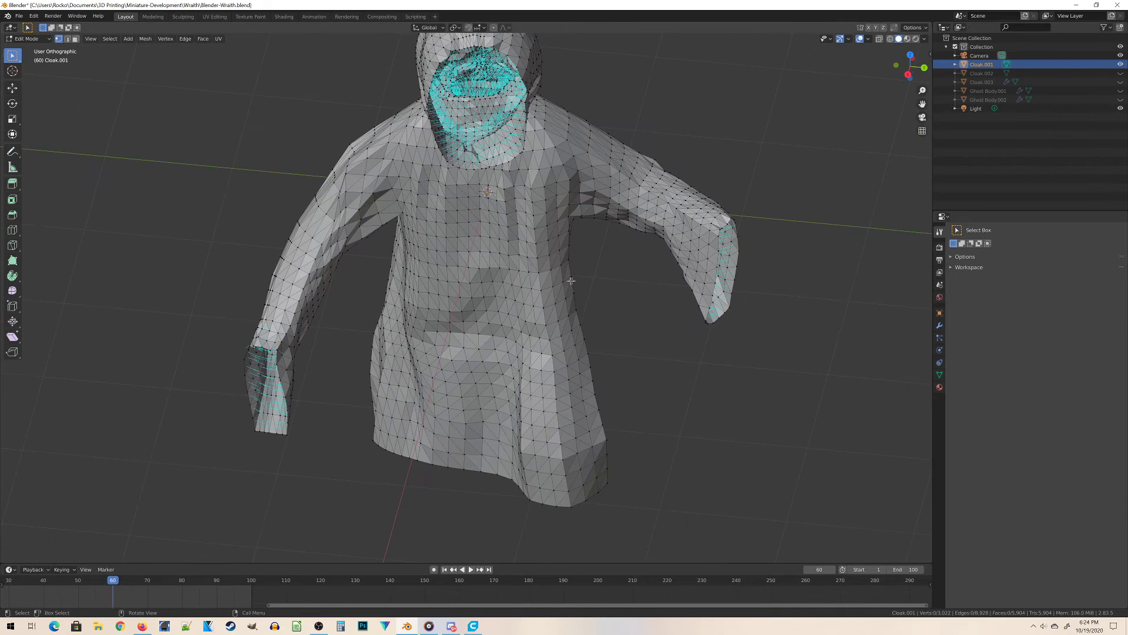
{"action": "middle_click_drag", "start_coordinate": [565, 261], "coordinate": [529, 288]}
{"action": "scroll", "coordinate": [529, 288], "scroll_direction": "up", "scroll_amount": 10}
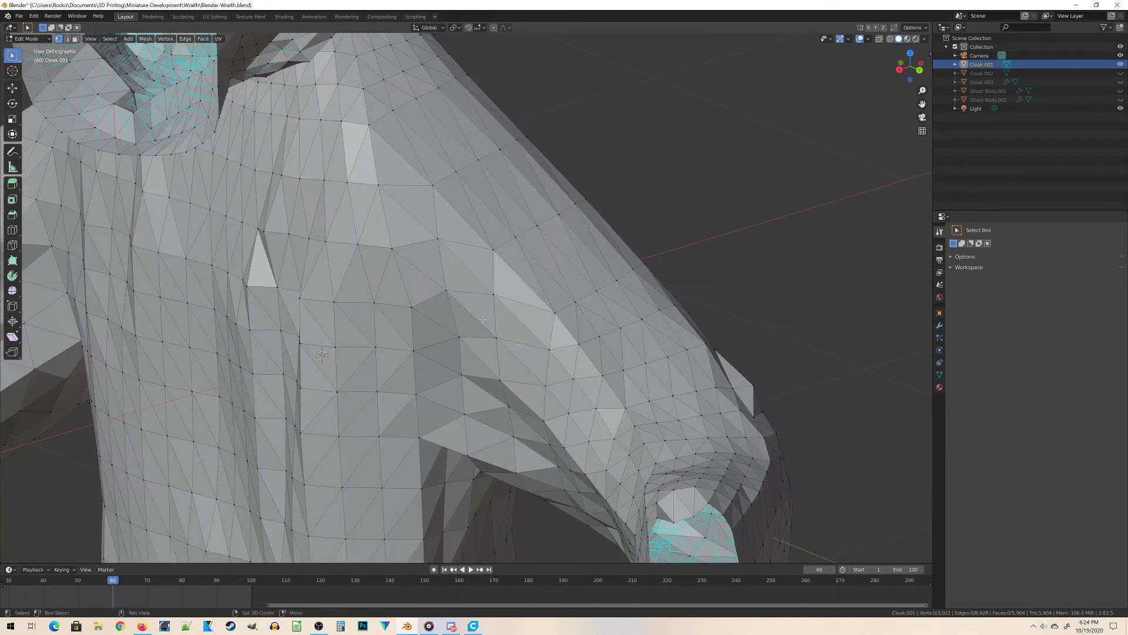
{"action": "scroll", "coordinate": [755, 412], "scroll_direction": "down", "scroll_amount": 4}
{"action": "middle_click_drag", "start_coordinate": [526, 195], "coordinate": [668, 273]}
{"action": "scroll", "coordinate": [613, 216], "scroll_direction": "down", "scroll_amount": 5}
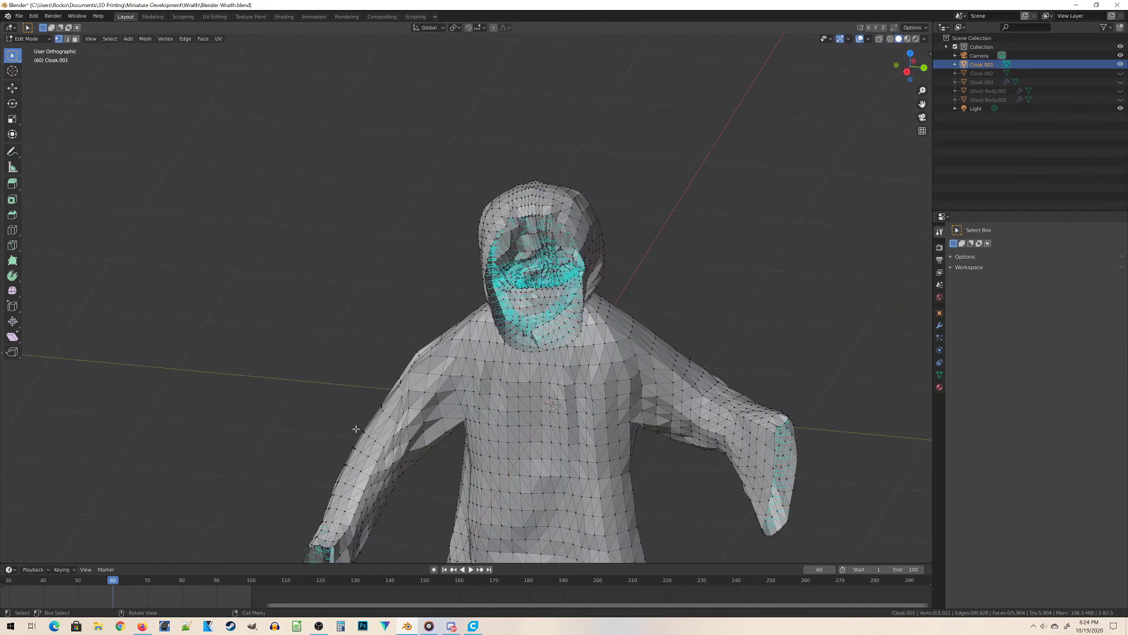
{"action": "middle_click_drag", "start_coordinate": [613, 216], "coordinate": [591, 510]}
{"action": "scroll", "coordinate": [413, 293], "scroll_direction": "up", "scroll_amount": 6}
{"action": "scroll", "coordinate": [423, 294], "scroll_direction": "up", "scroll_amount": 3}
{"action": "scroll", "coordinate": [559, 320], "scroll_direction": "down", "scroll_amount": 3}
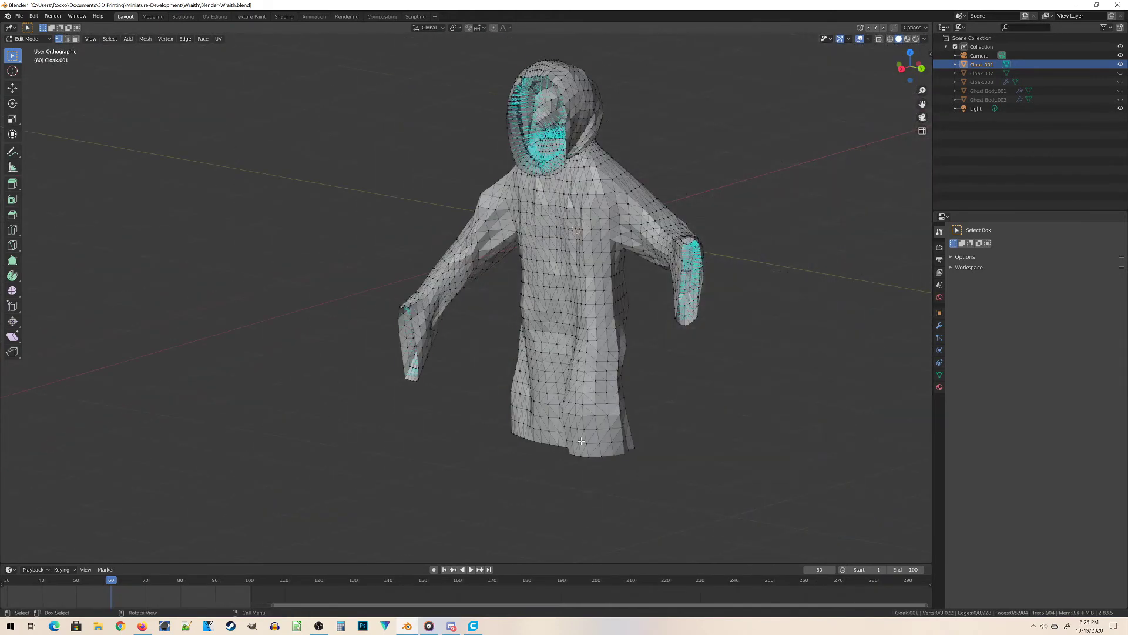
Step: Select the whole Cloak.001 mesh and turn its face normals to point outward
{"action": "key", "text": "a"}
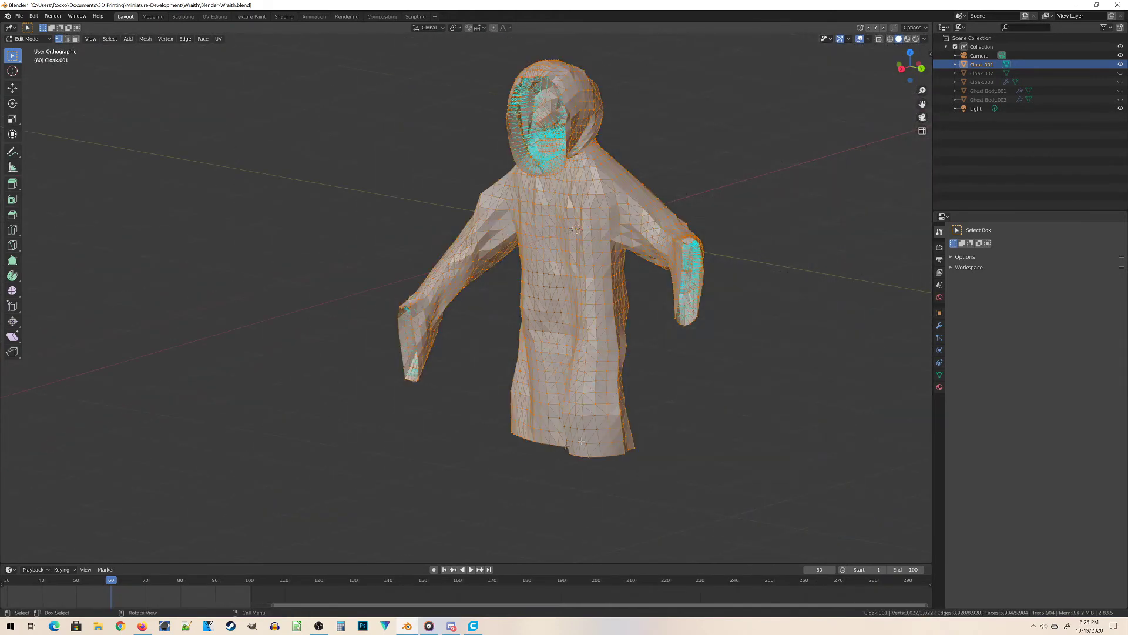
{"action": "left_click", "coordinate": [149, 42]}
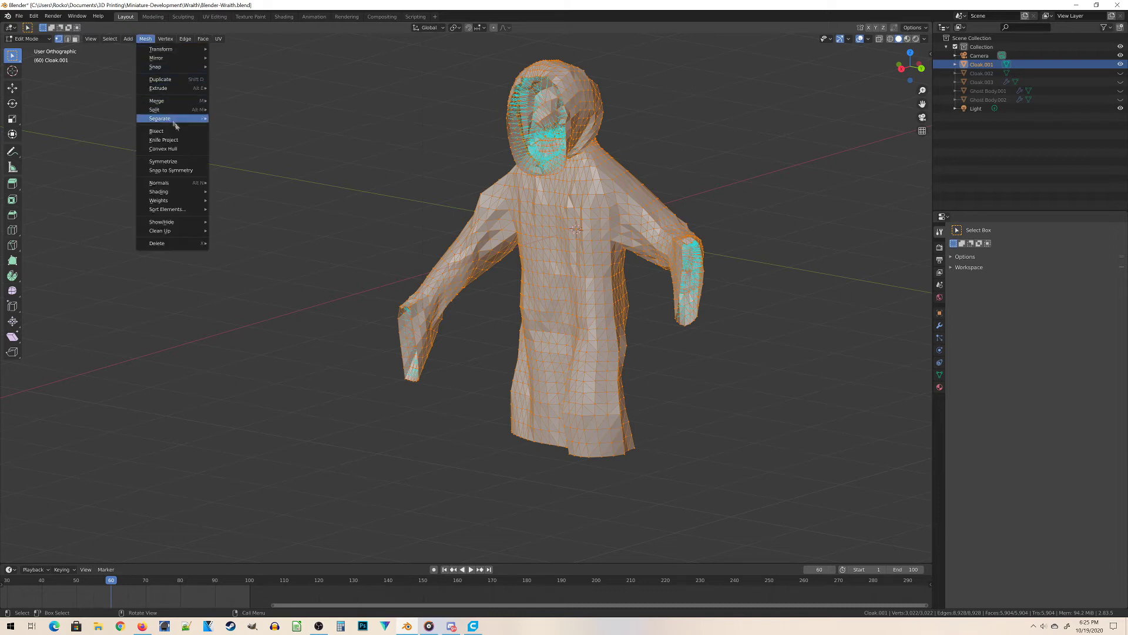
{"action": "mouse_move", "coordinate": [169, 187]}
{"action": "left_click", "coordinate": [229, 183]}
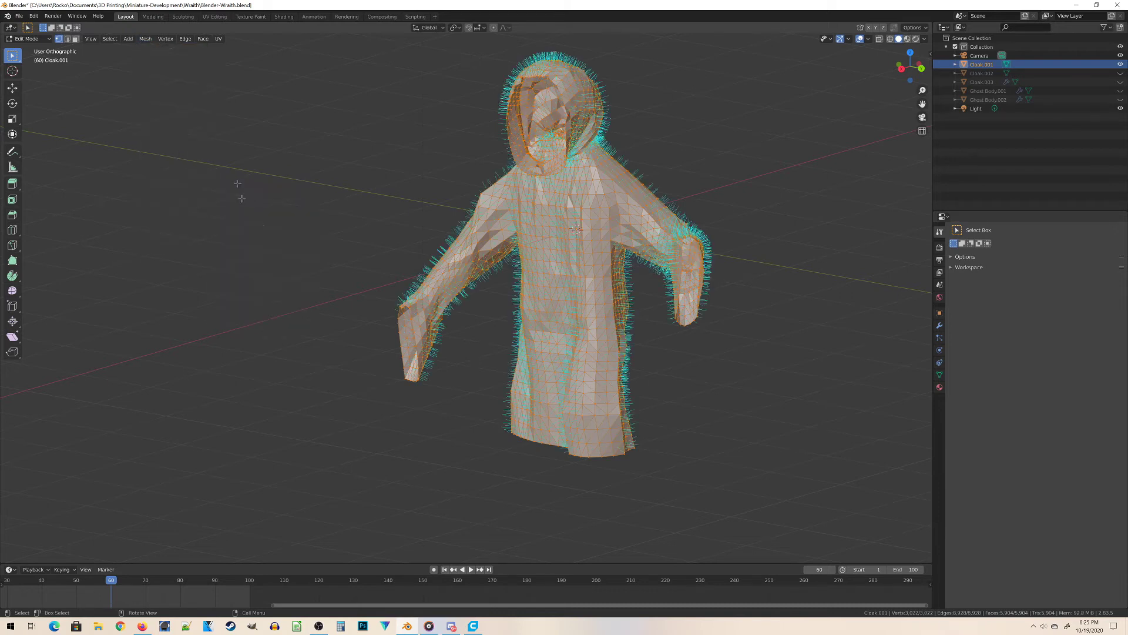
{"action": "mouse_move", "coordinate": [410, 182]}
{"action": "middle_mouse_down"}
{"action": "mouse_move", "coordinate": [388, 222]}
{"action": "mouse_move", "coordinate": [499, 217]}
{"action": "mouse_move", "coordinate": [546, 153]}
{"action": "middle_mouse_up"}
{"action": "scroll", "coordinate": [544, 217], "scroll_direction": "up", "scroll_amount": 5}
{"action": "scroll", "coordinate": [544, 218], "scroll_direction": "down", "scroll_amount": 5}
Step: Return Cloak.001 to Sculpt Mode and make a Clay Strips stroke over the shoulder beside the hood
{"action": "key", "text": "ctrl+Tab"}
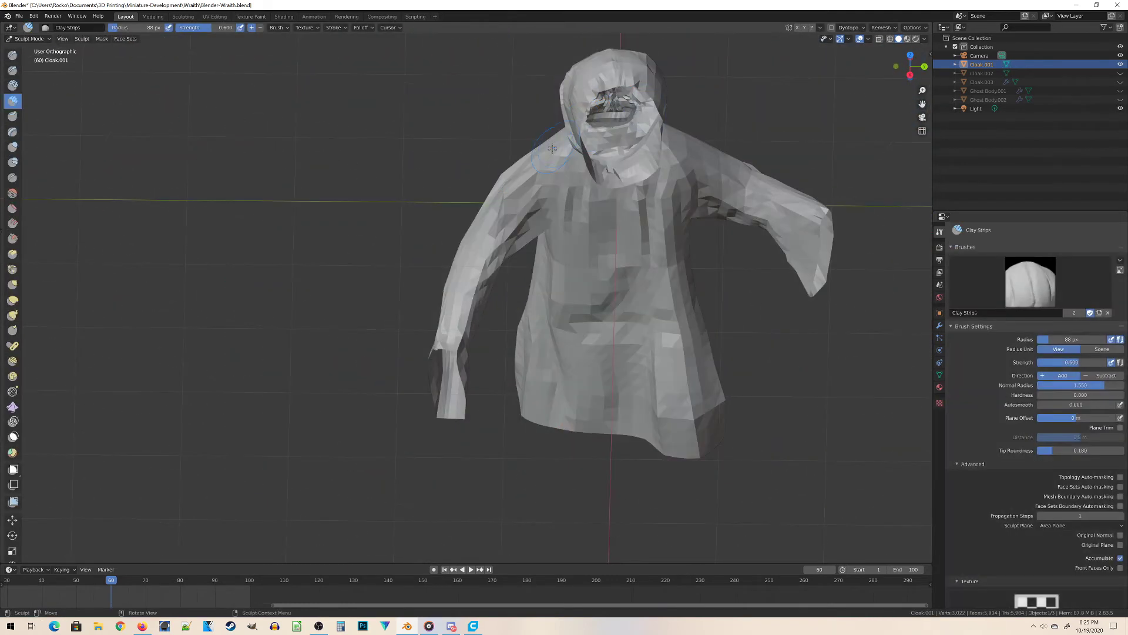
{"action": "mouse_move", "coordinate": [561, 159]}
{"action": "left_mouse_down"}
{"action": "mouse_move", "coordinate": [493, 200]}
{"action": "mouse_move", "coordinate": [520, 168]}
{"action": "mouse_move", "coordinate": [498, 215]}
{"action": "left_mouse_up"}
{"action": "mouse_move", "coordinate": [414, 241]}
{"action": "middle_mouse_down"}
{"action": "mouse_move", "coordinate": [432, 185]}
{"action": "mouse_move", "coordinate": [571, 292]}
{"action": "mouse_move", "coordinate": [529, 376]}
{"action": "middle_mouse_up"}
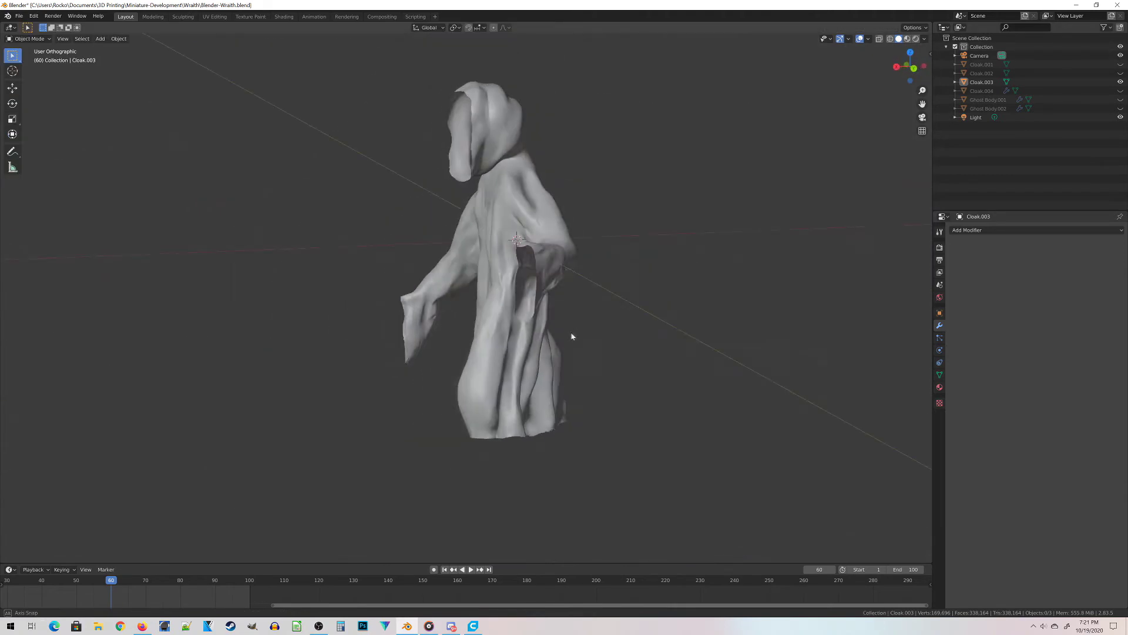
Step: Select the sculpted Cloak.003, inspect its front in Sculpt Mode, and return to Object Mode
{"action": "middle_click_drag", "start_coordinate": [572, 336], "coordinate": [588, 279]}
{"action": "scroll", "coordinate": [454, 253], "scroll_direction": "up", "scroll_amount": 3}
{"action": "left_click", "coordinate": [509, 226]}
{"action": "left_click", "coordinate": [28, 39]}
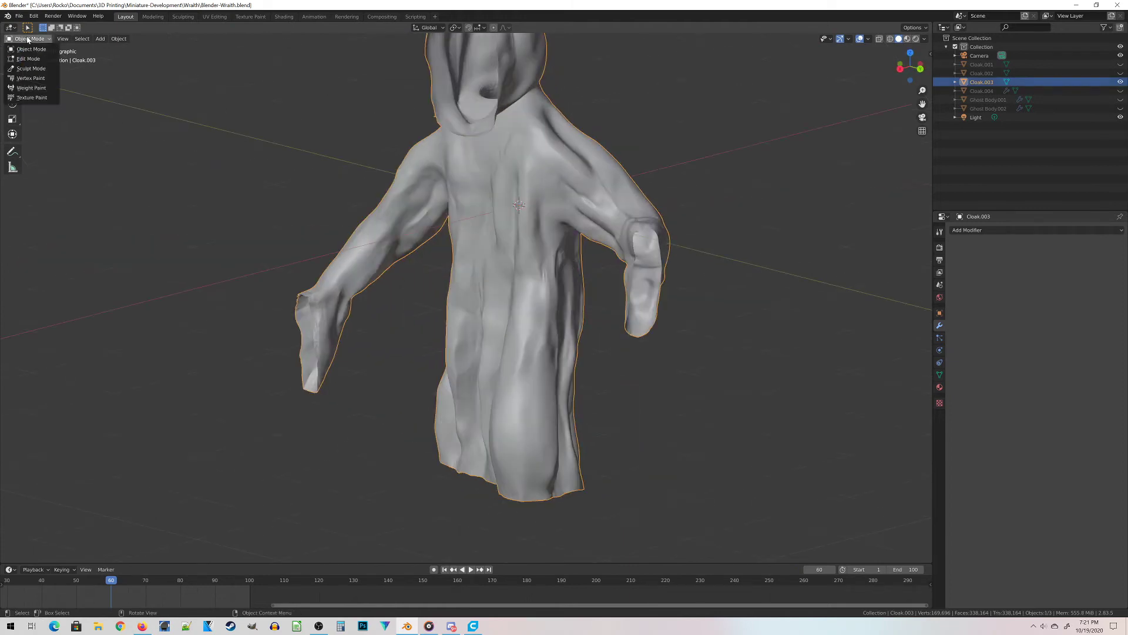
{"action": "left_click", "coordinate": [31, 69]}
{"action": "mouse_move", "coordinate": [517, 253]}
{"action": "middle_mouse_down"}
{"action": "mouse_move", "coordinate": [482, 253]}
{"action": "mouse_move", "coordinate": [554, 254]}
{"action": "mouse_move", "coordinate": [518, 244]}
{"action": "middle_mouse_up"}
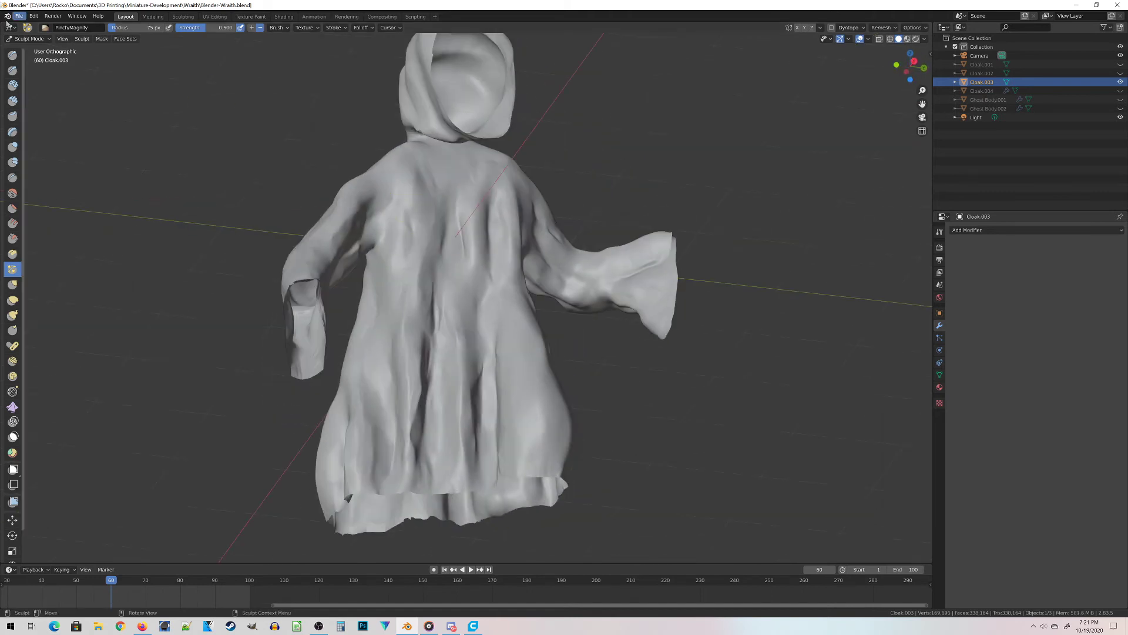
{"action": "left_click", "coordinate": [27, 39]}
{"action": "left_click", "coordinate": [26, 51]}
Step: Examine the sculpted folds, sleeves and hood of Cloak.003 in Object Mode from the front, sides and back
{"action": "middle_click_drag", "start_coordinate": [552, 305], "coordinate": [518, 322]}
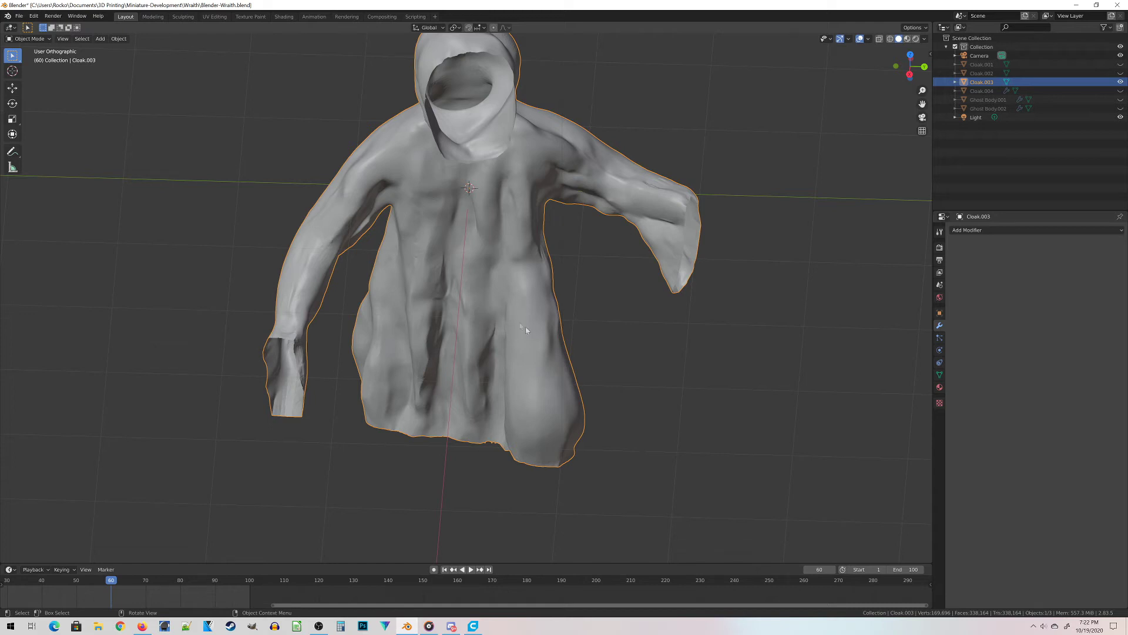
{"action": "mouse_move", "coordinate": [519, 336]}
{"action": "middle_mouse_down"}
{"action": "mouse_move", "coordinate": [532, 271]}
{"action": "mouse_move", "coordinate": [458, 284]}
{"action": "mouse_move", "coordinate": [502, 351]}
{"action": "mouse_move", "coordinate": [484, 333]}
{"action": "mouse_move", "coordinate": [447, 381]}
{"action": "mouse_move", "coordinate": [548, 345]}
{"action": "mouse_move", "coordinate": [504, 376]}
{"action": "mouse_move", "coordinate": [453, 341]}
{"action": "mouse_move", "coordinate": [534, 341]}
{"action": "middle_mouse_up"}
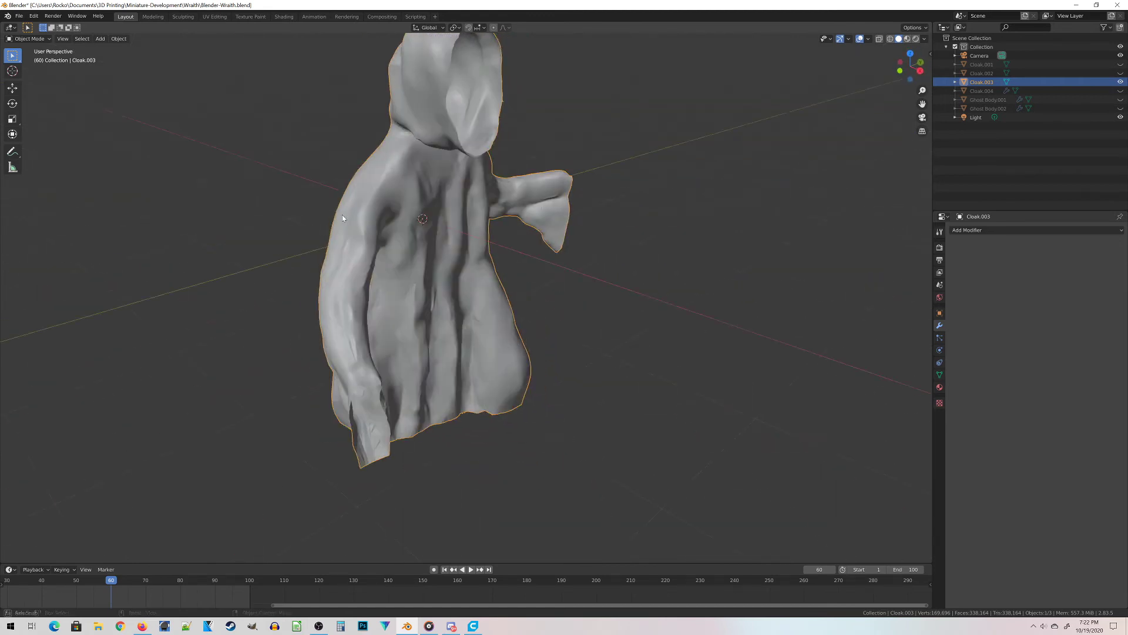
{"action": "middle_click_drag", "start_coordinate": [342, 214], "coordinate": [592, 364]}
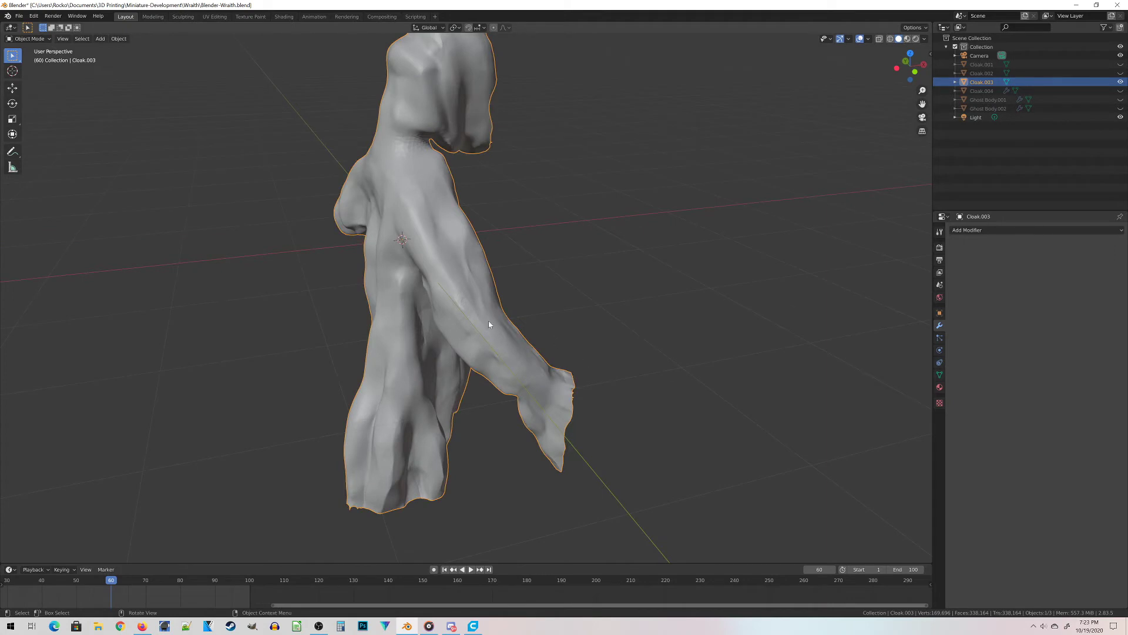
{"action": "middle_click_drag", "start_coordinate": [489, 322], "coordinate": [553, 264]}
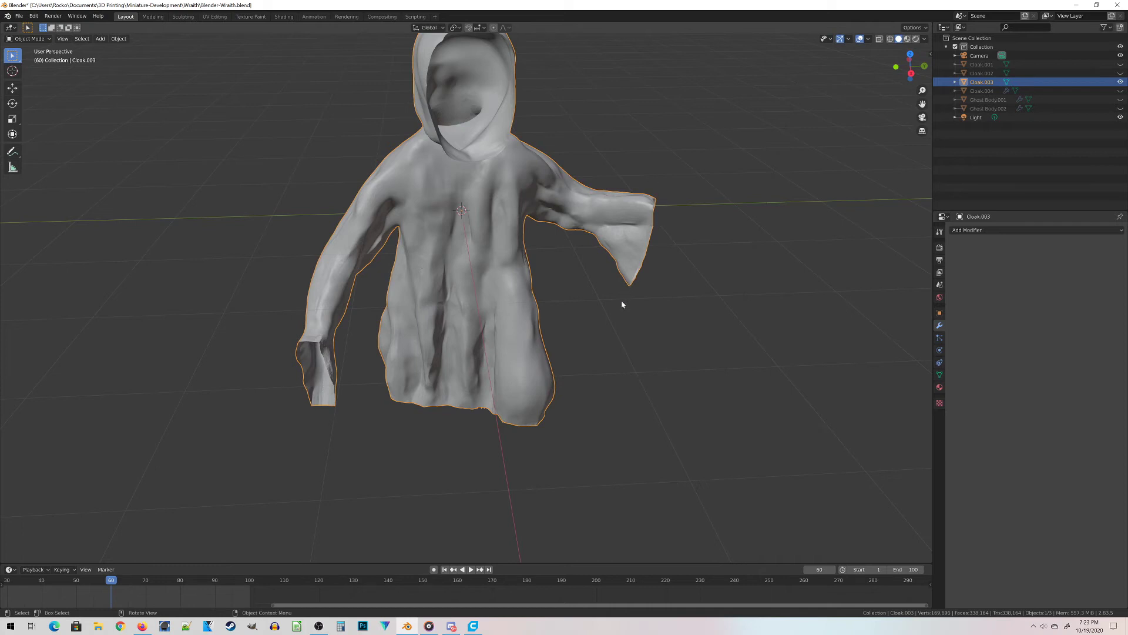
{"action": "middle_click_drag", "start_coordinate": [643, 208], "coordinate": [407, 422]}
{"action": "middle_click_drag", "start_coordinate": [495, 369], "coordinate": [357, 243]}
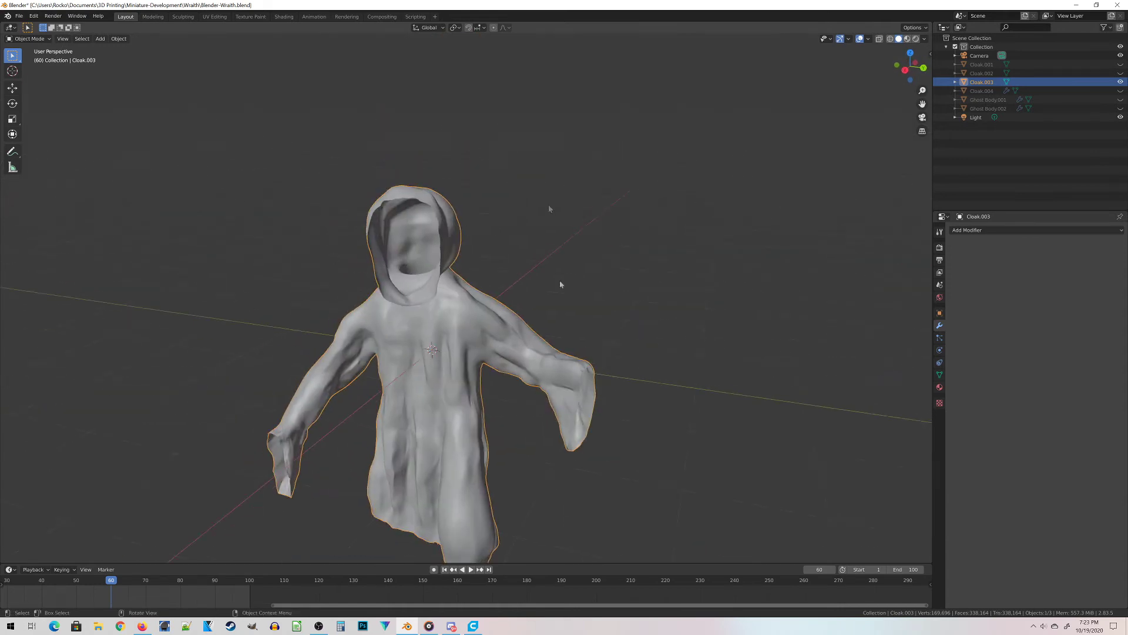
{"action": "middle_click_drag", "start_coordinate": [656, 392], "coordinate": [550, 440]}
{"action": "middle_click_drag", "start_coordinate": [637, 360], "coordinate": [488, 286]}
{"action": "middle_click_drag", "start_coordinate": [323, 312], "coordinate": [348, 309]}
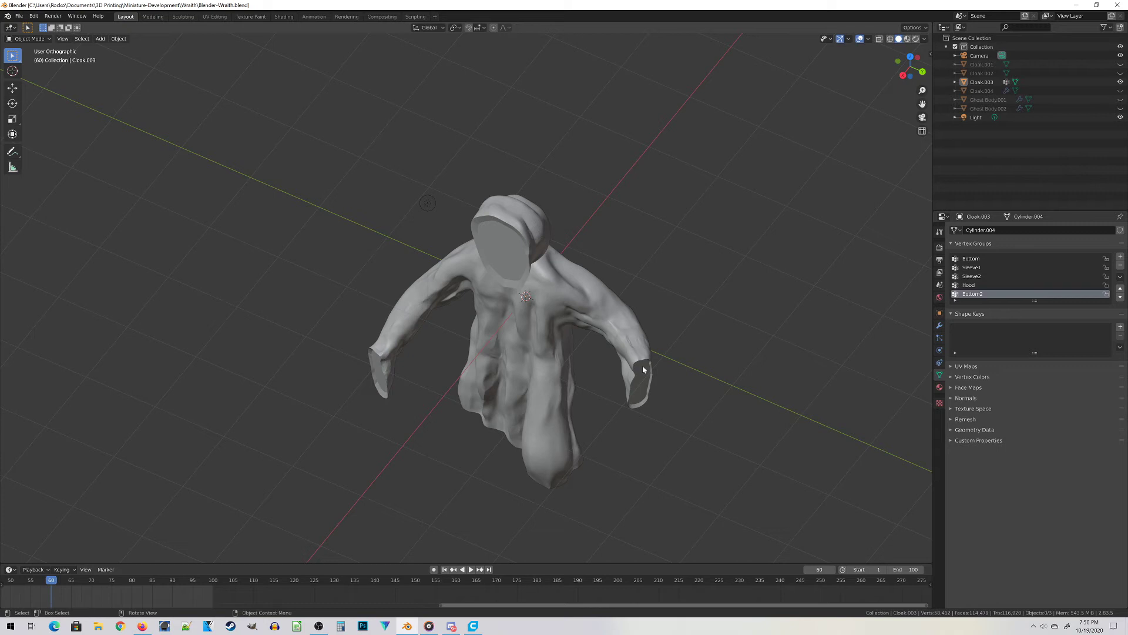
Step: Examine the filled hood and sleeve openings and the hem of Cloak.003 from all sides
{"action": "middle_click_drag", "start_coordinate": [496, 298], "coordinate": [564, 449]}
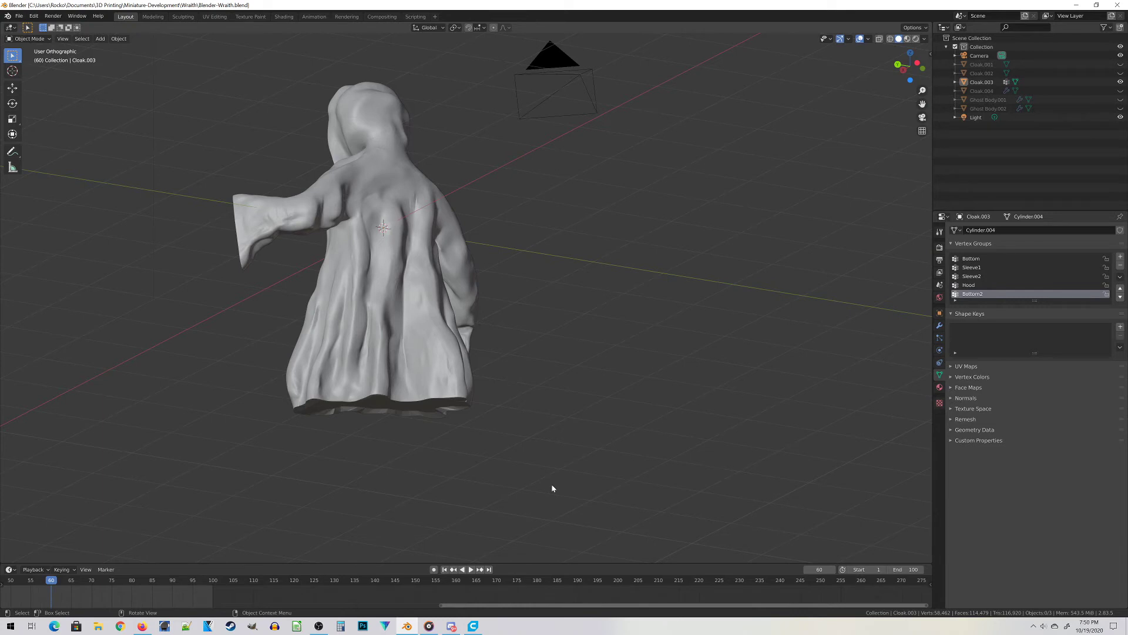
{"action": "middle_click_drag", "start_coordinate": [552, 488], "coordinate": [582, 148]}
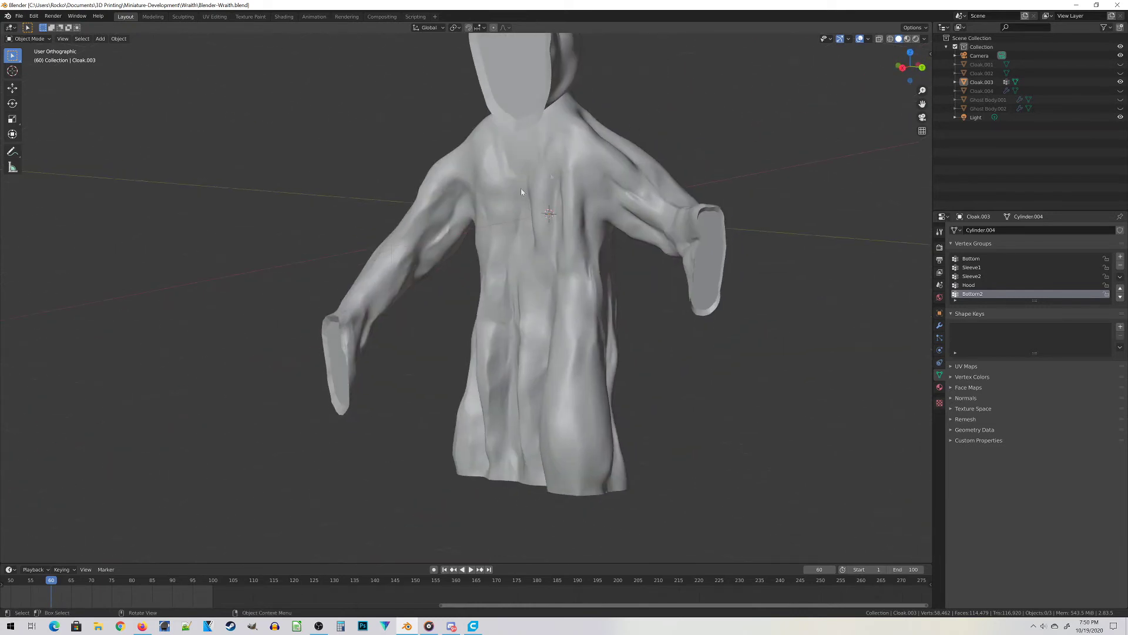
{"action": "middle_click_drag", "start_coordinate": [495, 204], "coordinate": [630, 112]}
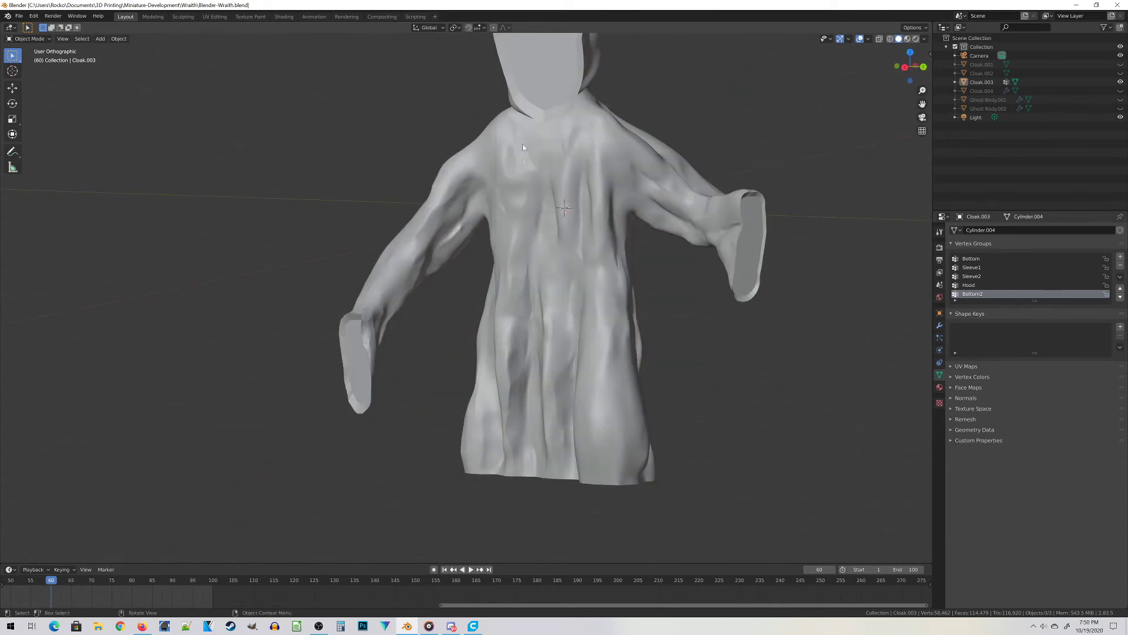
{"action": "middle_click_drag", "start_coordinate": [523, 138], "coordinate": [328, 270]}
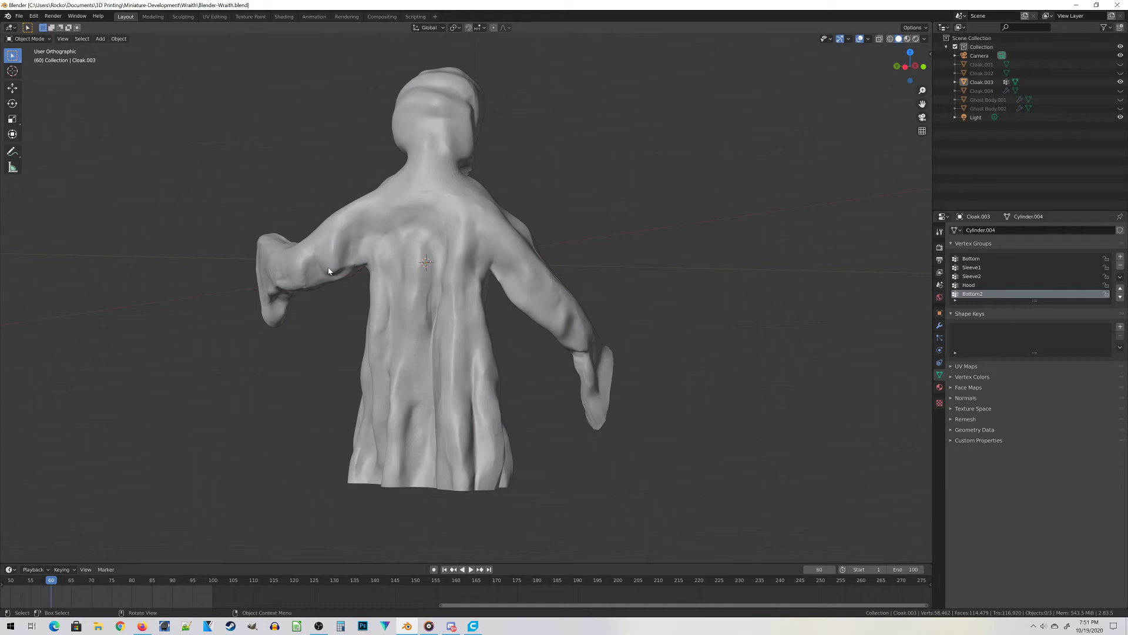
{"action": "middle_click_drag", "start_coordinate": [328, 271], "coordinate": [676, 148]}
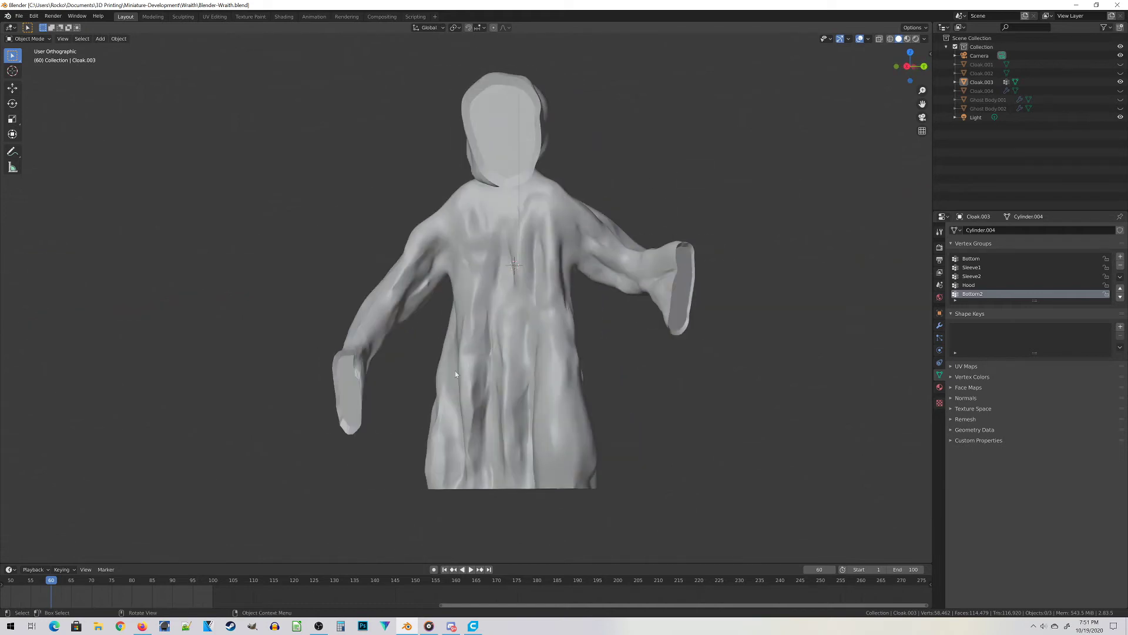
{"action": "middle_click_drag", "start_coordinate": [397, 280], "coordinate": [508, 310]}
{"action": "middle_click_drag", "start_coordinate": [305, 90], "coordinate": [308, 352]}
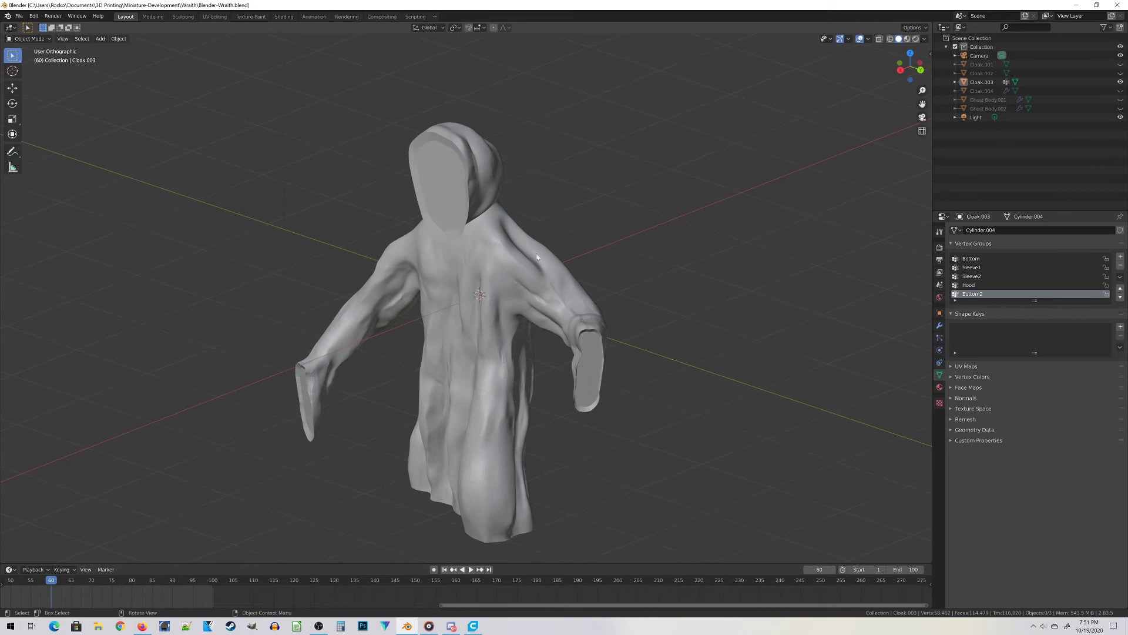
{"action": "middle_click_drag", "start_coordinate": [375, 364], "coordinate": [580, 289]}
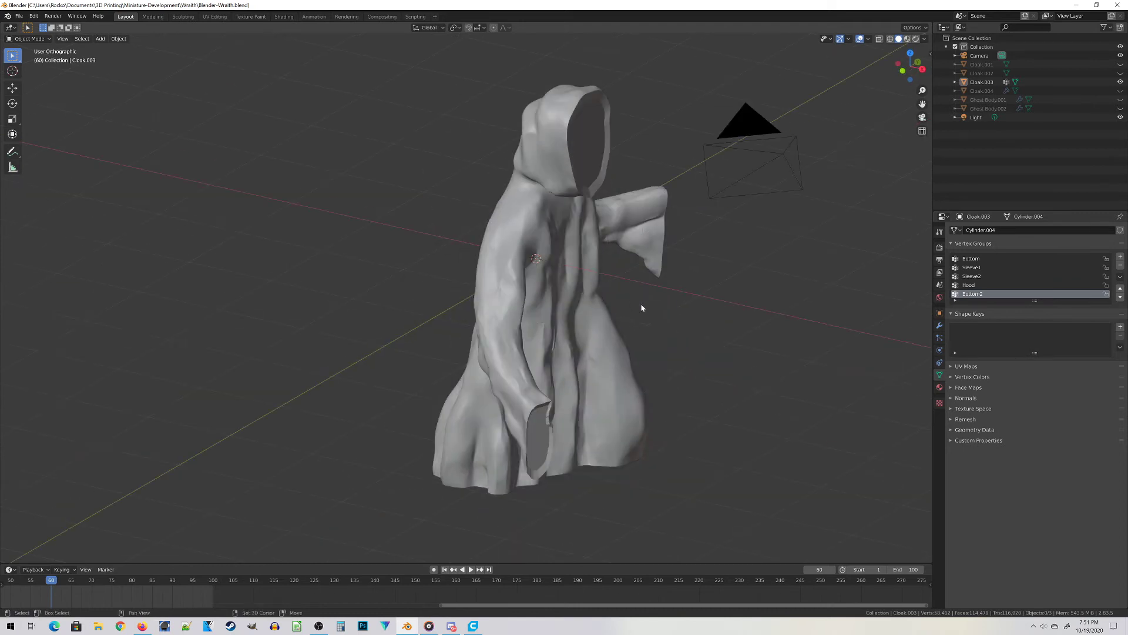
Step: Add a Bezier circle with a 1 m radius at the world origin
{"action": "key", "text": "shift+a"}
{"action": "mouse_move", "coordinate": [642, 307]}
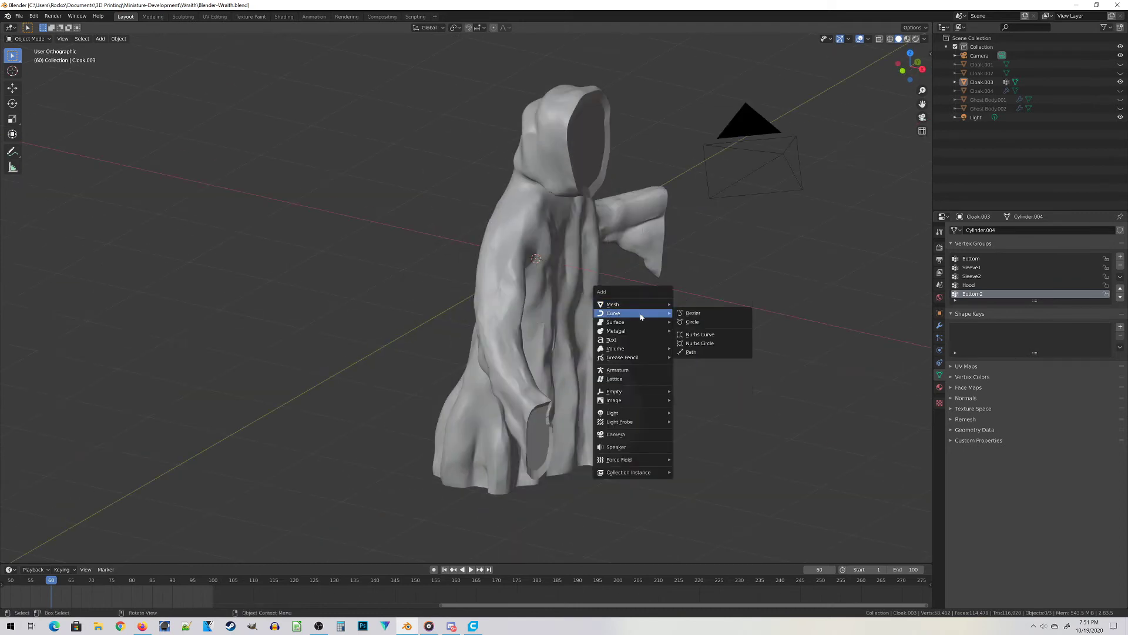
{"action": "left_click", "coordinate": [692, 321]}
{"action": "middle_click_drag", "start_coordinate": [692, 322], "coordinate": [580, 329]}
{"action": "scroll", "coordinate": [561, 365], "scroll_direction": "up", "scroll_amount": 3}
{"action": "key", "text": "KP_1"}
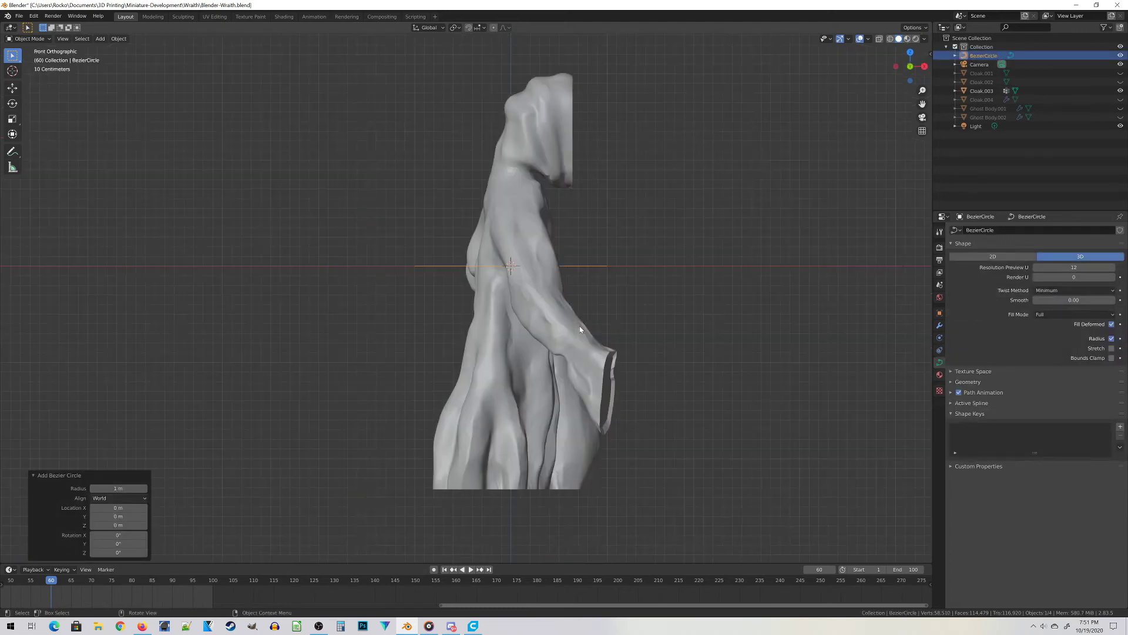
Step: In the right view, rotate the Bezier circle about 46° so it crosses the torso diagonally, and rescale it along its X axis
{"action": "key", "text": "KP_3"}
{"action": "key", "text": "r"}
{"action": "key", "text": "s"}
{"action": "key", "text": "x"}
{"action": "left_click", "coordinate": [748, 257]}
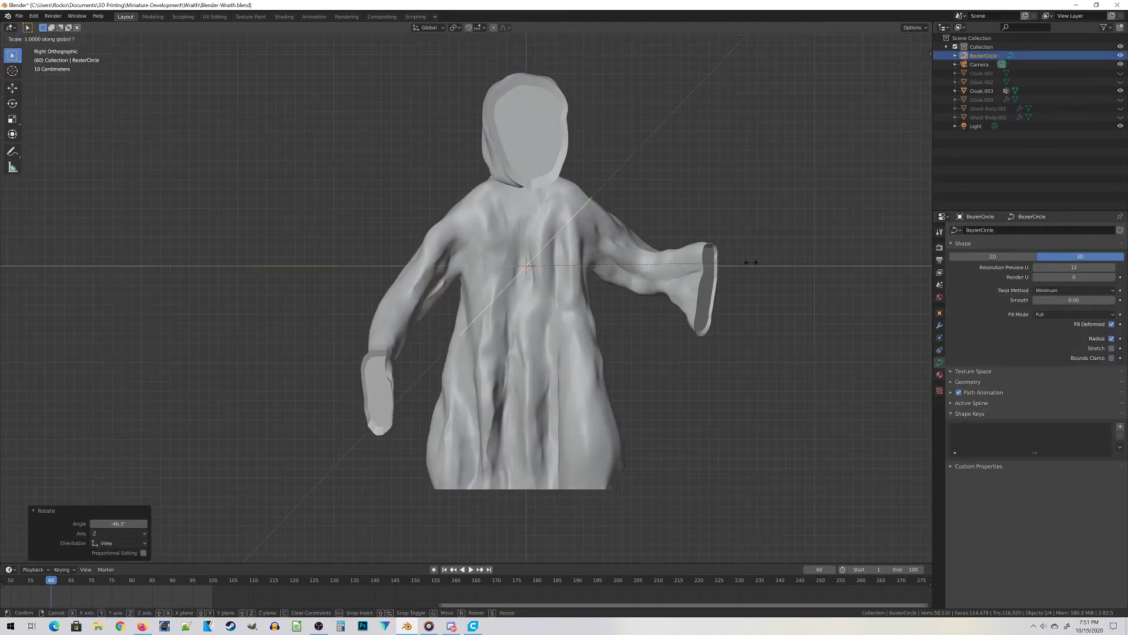
Step: Stretch the Bezier circle by a factor of about 1.2 along its local Y axis and save the file
{"action": "middle_click_drag", "start_coordinate": [748, 256], "coordinate": [634, 329]}
{"action": "key", "text": "ctrl+s"}
{"action": "key", "text": "s"}
{"action": "key", "text": "y"}
{"action": "left_click", "coordinate": [611, 382]}
{"action": "middle_click_drag", "start_coordinate": [611, 382], "coordinate": [649, 422]}
{"action": "key", "text": "ctrl+s"}
Step: Convert the Bezier circle from a curve to a mesh
{"action": "middle_click_drag", "start_coordinate": [480, 411], "coordinate": [638, 439]}
{"action": "left_click", "coordinate": [118, 39]}
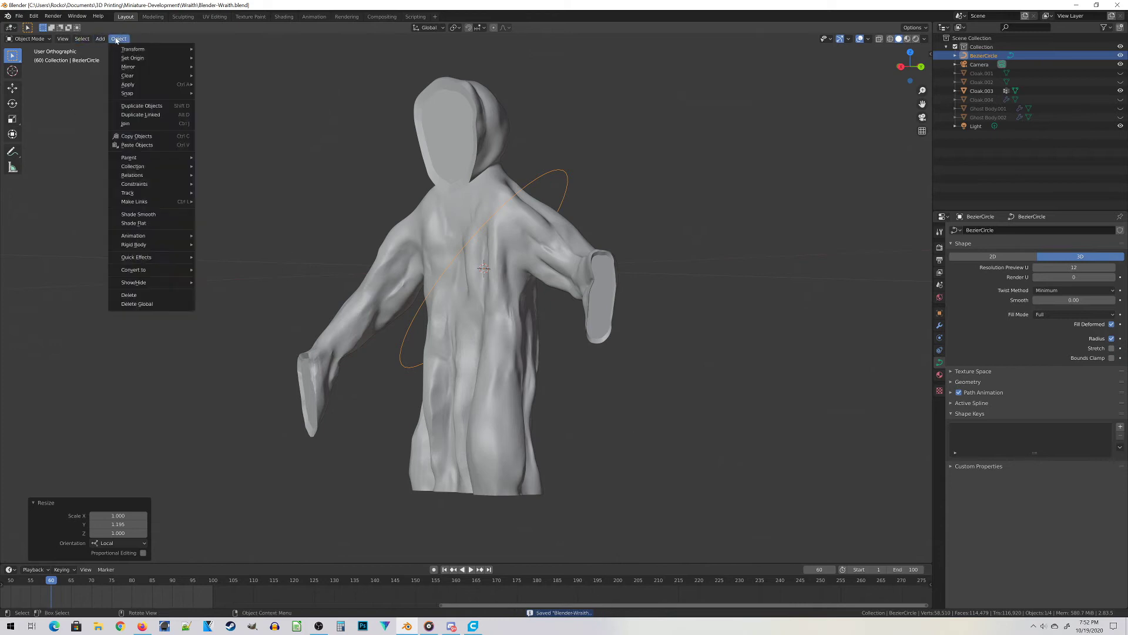
{"action": "mouse_move", "coordinate": [139, 270]}
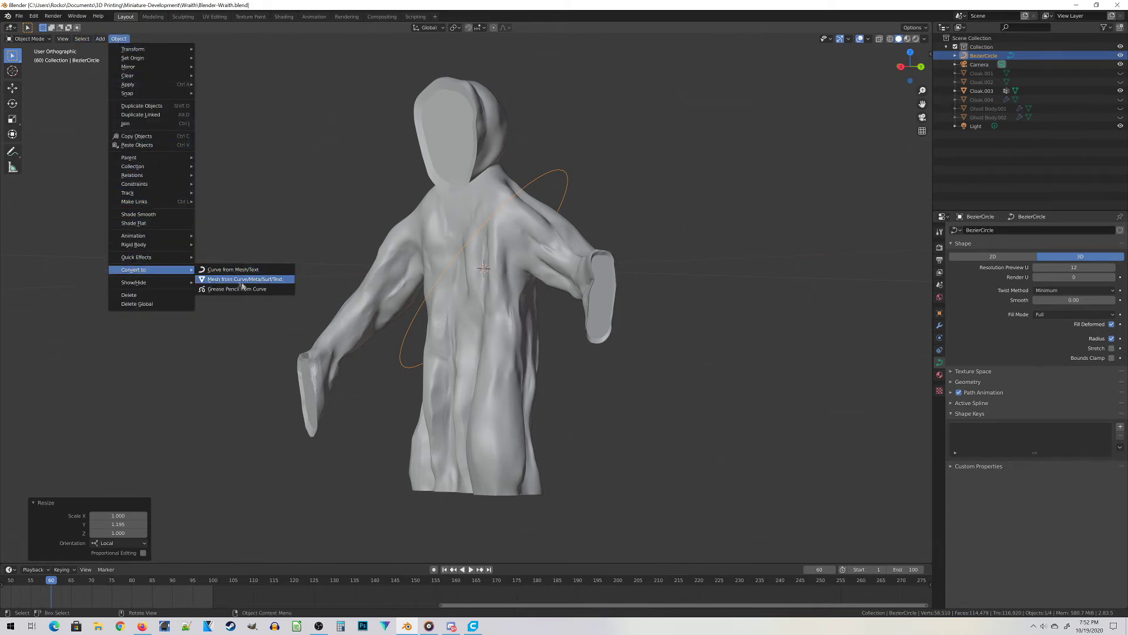
{"action": "left_click", "coordinate": [274, 281]}
{"action": "middle_click_drag", "start_coordinate": [285, 235], "coordinate": [365, 292]}
Step: Subdivide all edges of the converted circle with one cut in Edit Mode
{"action": "key", "text": "Tab"}
{"action": "middle_click_drag", "start_coordinate": [699, 294], "coordinate": [509, 317]}
{"action": "scroll", "coordinate": [249, 378], "scroll_direction": "up", "scroll_amount": 5}
{"action": "scroll", "coordinate": [250, 378], "scroll_direction": "down", "scroll_amount": 4}
{"action": "middle_click_drag", "start_coordinate": [249, 377], "coordinate": [630, 274]}
{"action": "scroll", "coordinate": [470, 379], "scroll_direction": "up", "scroll_amount": 4}
{"action": "scroll", "coordinate": [632, 380], "scroll_direction": "down", "scroll_amount": 4}
{"action": "key", "text": "a"}
{"action": "right_click", "coordinate": [662, 324]}
{"action": "left_click", "coordinate": [662, 323]}
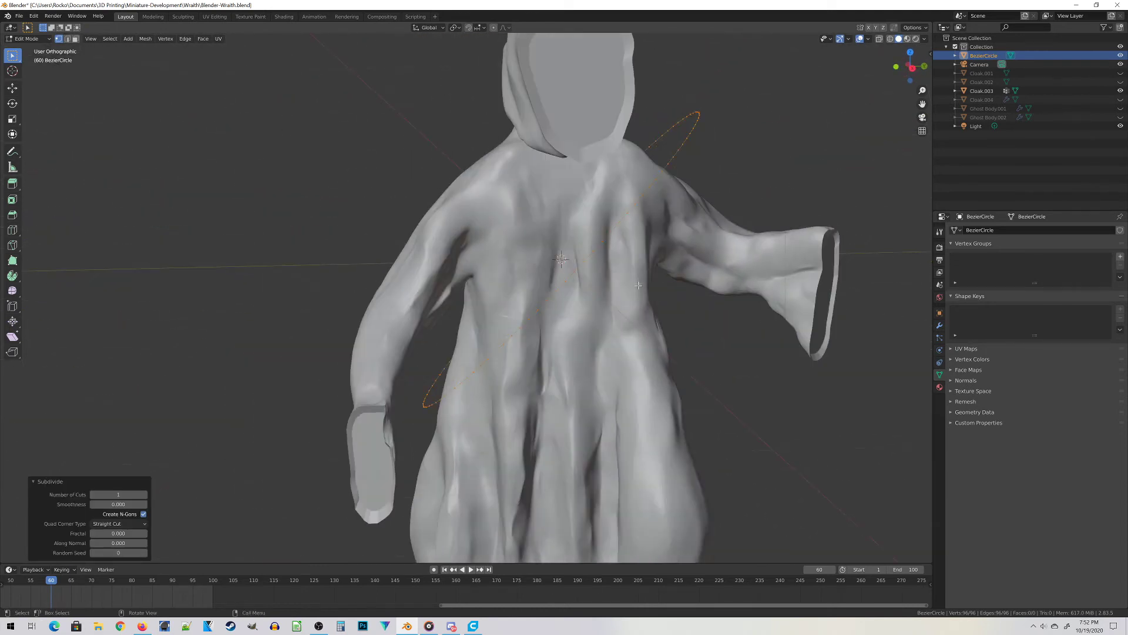
{"action": "middle_click_drag", "start_coordinate": [638, 286], "coordinate": [669, 236]}
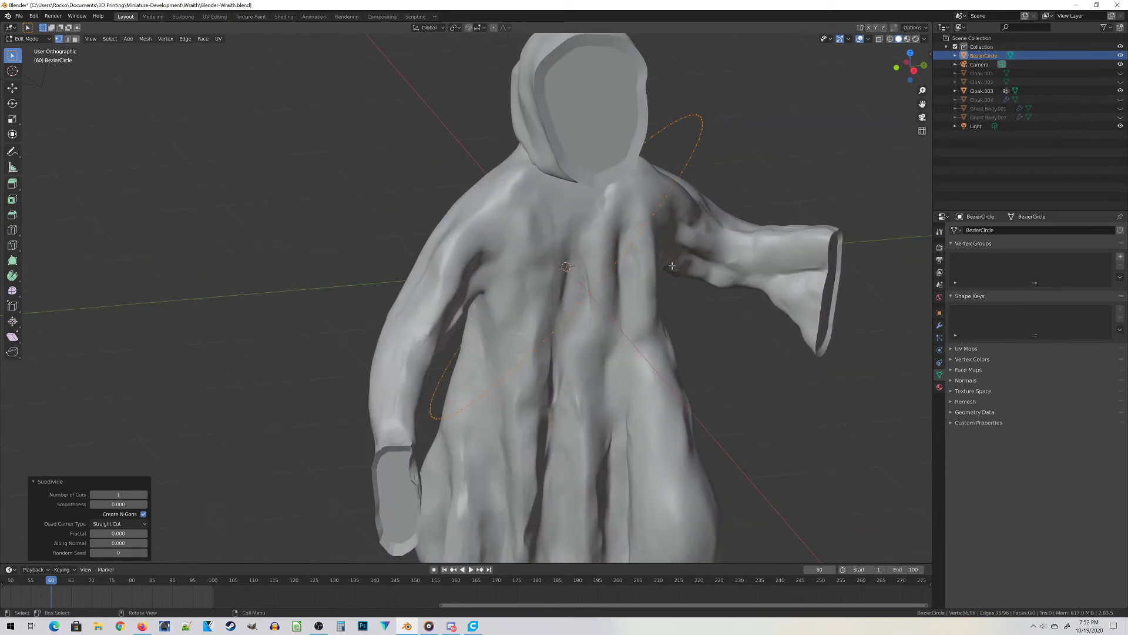
Step: Extrude the circle's edges about 0.14 m in the right view into a flat strap, and reposition the strap around the torso
{"action": "key", "text": "KP_3"}
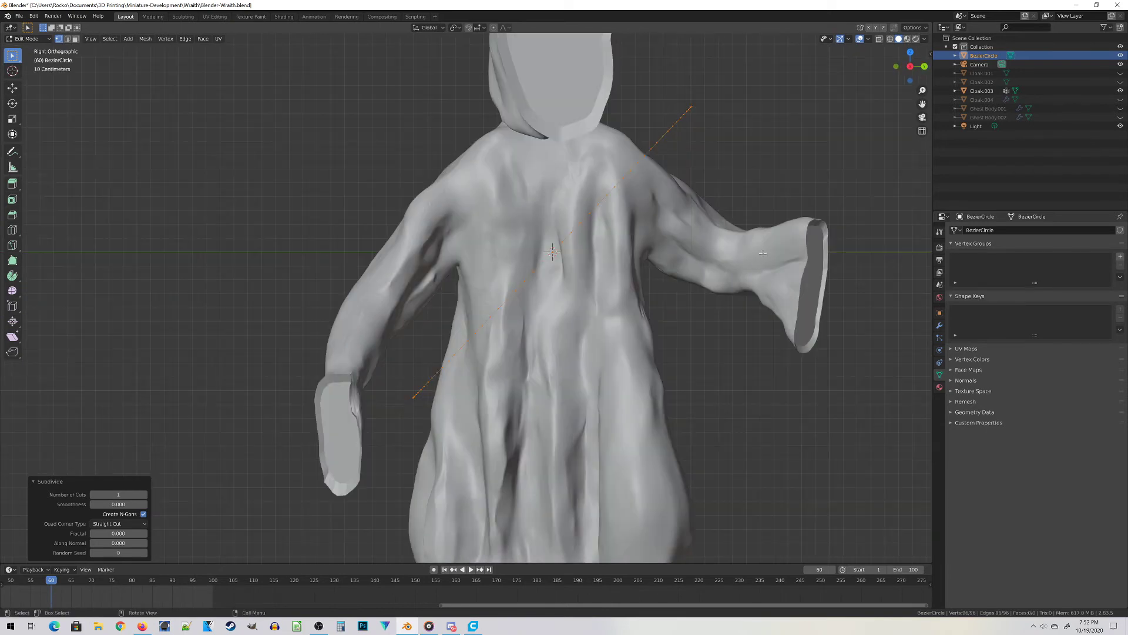
{"action": "scroll", "coordinate": [763, 253], "scroll_direction": "up", "scroll_amount": 1}
{"action": "key", "text": "e"}
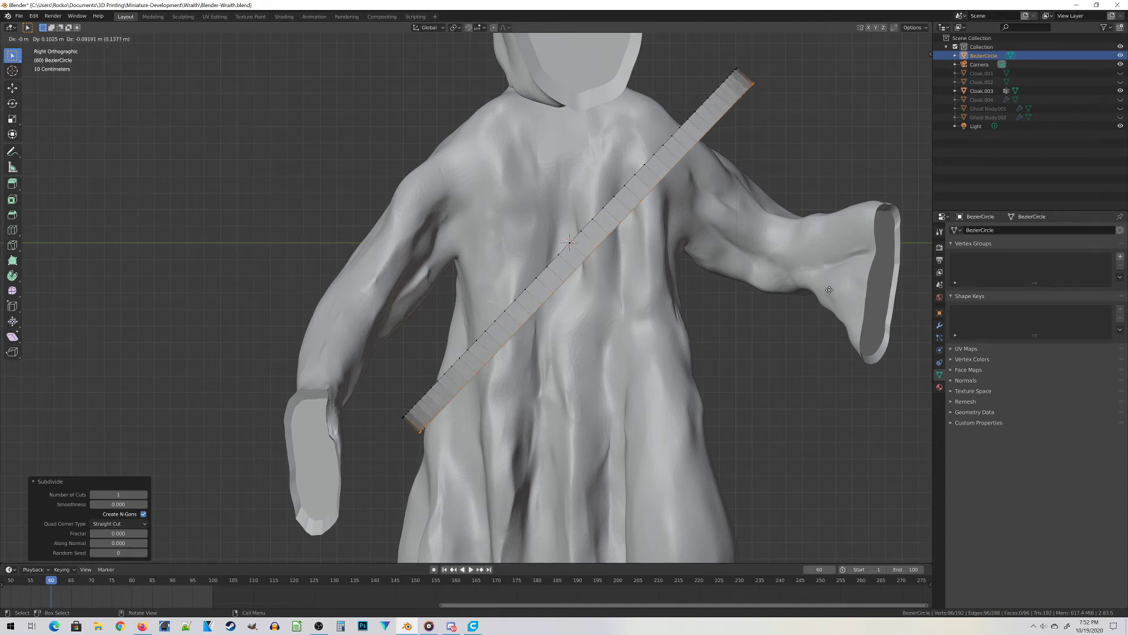
{"action": "left_click", "coordinate": [829, 290]}
{"action": "key", "text": "Tab"}
{"action": "key", "text": "g"}
{"action": "left_click", "coordinate": [718, 322]}
{"action": "middle_click_drag", "start_coordinate": [717, 323], "coordinate": [500, 329]}
{"action": "middle_click_drag", "start_coordinate": [585, 415], "coordinate": [675, 478]}
Step: Enable Collision physics on the Cloak.003 mesh
{"action": "left_click", "coordinate": [675, 331]}
{"action": "scroll", "coordinate": [675, 331], "scroll_direction": "down", "scroll_amount": 2}
{"action": "left_click", "coordinate": [938, 352]}
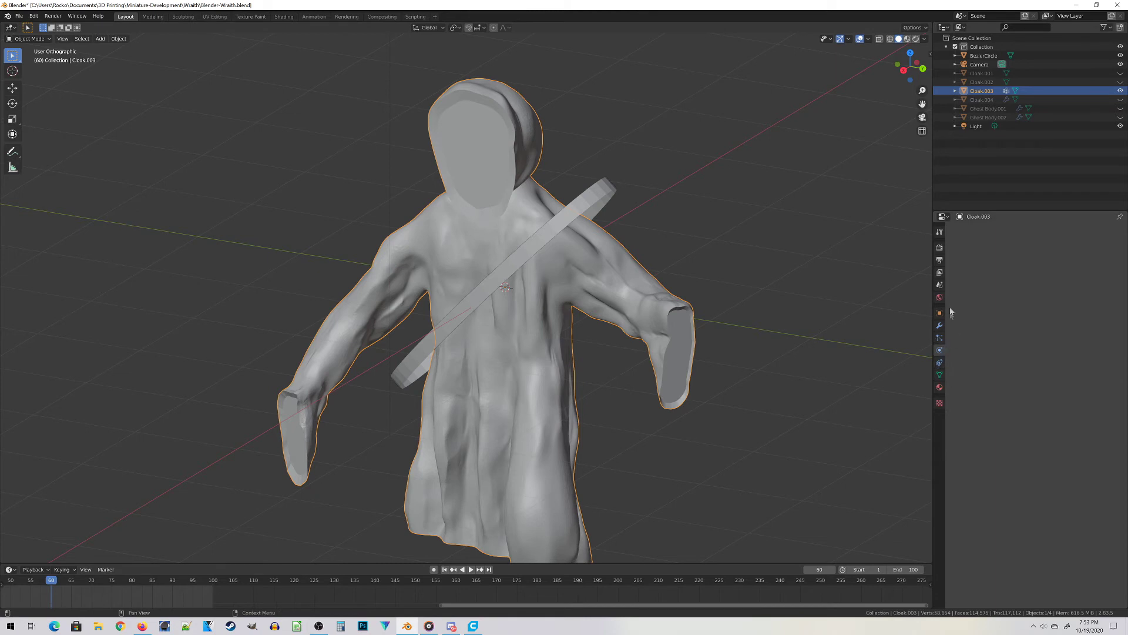
{"action": "left_click", "coordinate": [994, 250]}
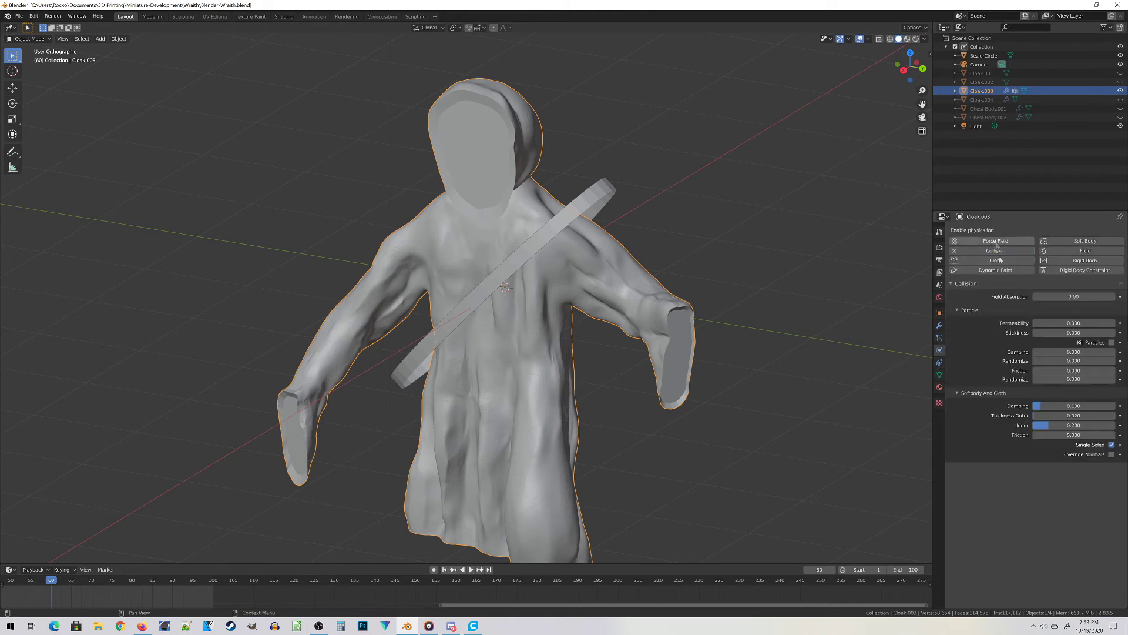
{"action": "mouse_move", "coordinate": [546, 247]}
{"action": "middle_mouse_down"}
{"action": "mouse_move", "coordinate": [573, 217]}
{"action": "mouse_move", "coordinate": [534, 263]}
{"action": "middle_mouse_up"}
Step: Enable Cloth physics on the strap and return the timeline to frame 1
{"action": "left_click", "coordinate": [569, 260]}
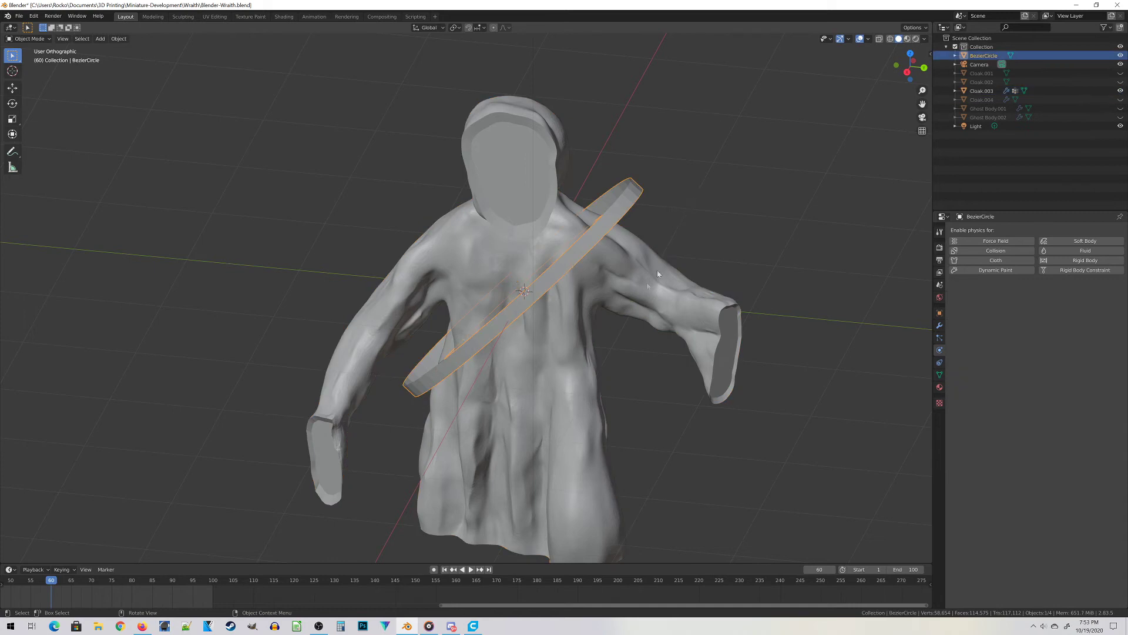
{"action": "middle_click_drag", "start_coordinate": [695, 266], "coordinate": [712, 303]}
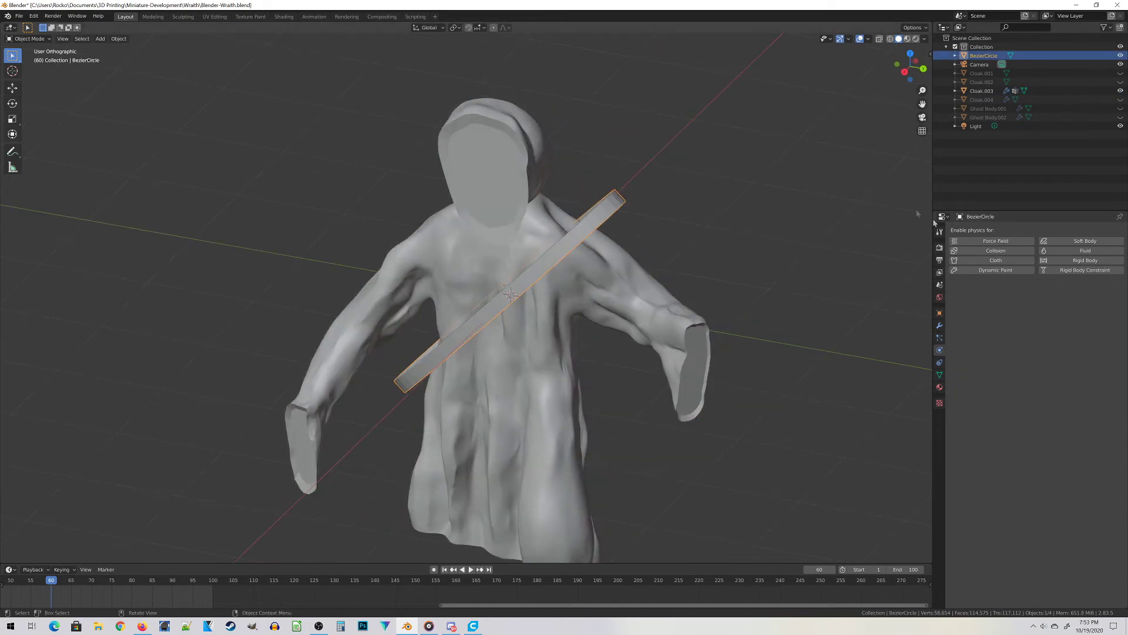
{"action": "left_click", "coordinate": [996, 260]}
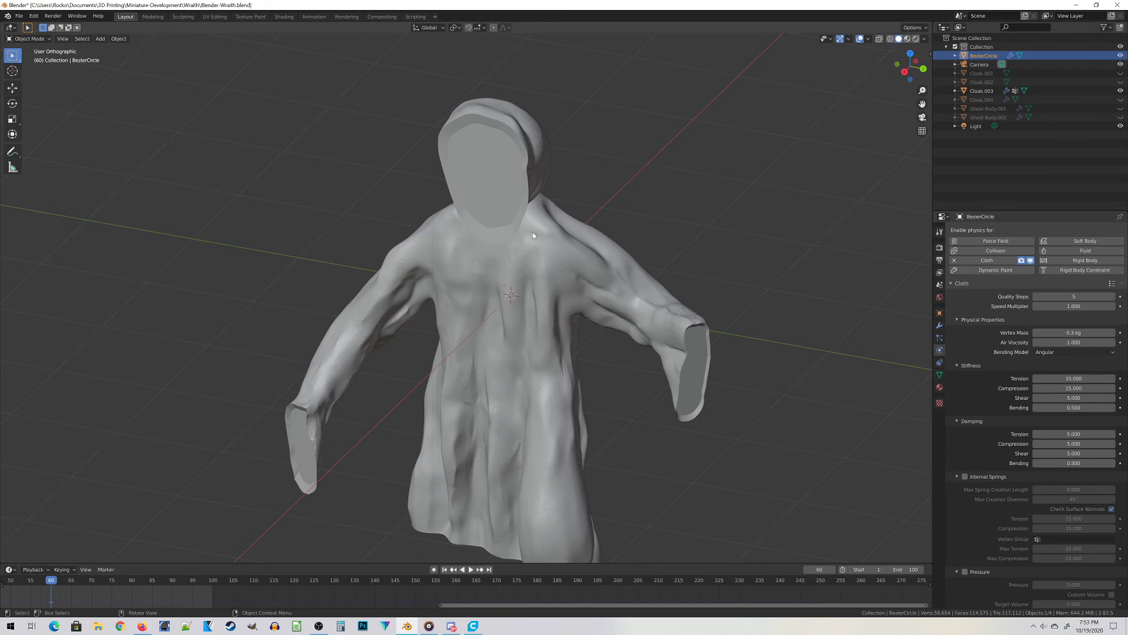
{"action": "middle_click_drag", "start_coordinate": [533, 231], "coordinate": [623, 247]}
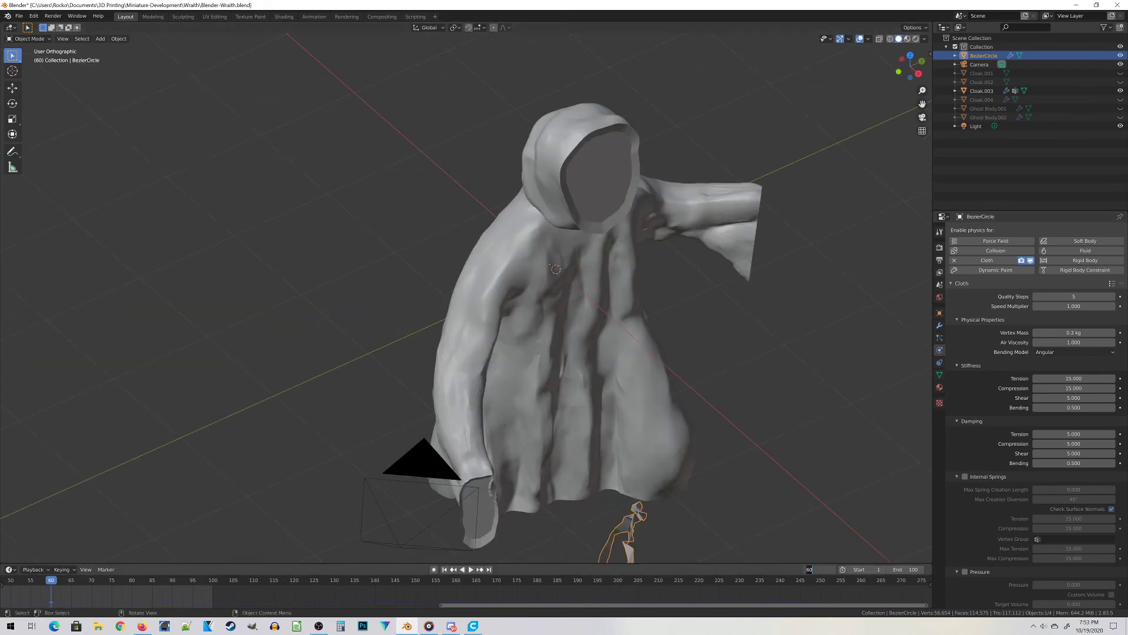
{"action": "type", "text": "1"}
{"action": "key", "text": "Return"}
Step: Set the strap's cloth vertex mass to 1 kg and save the file
{"action": "middle_click_drag", "start_coordinate": [758, 511], "coordinate": [680, 416]}
{"action": "middle_click_drag", "start_coordinate": [813, 336], "coordinate": [650, 443]}
{"action": "scroll", "coordinate": [649, 443], "scroll_direction": "up", "scroll_amount": 2}
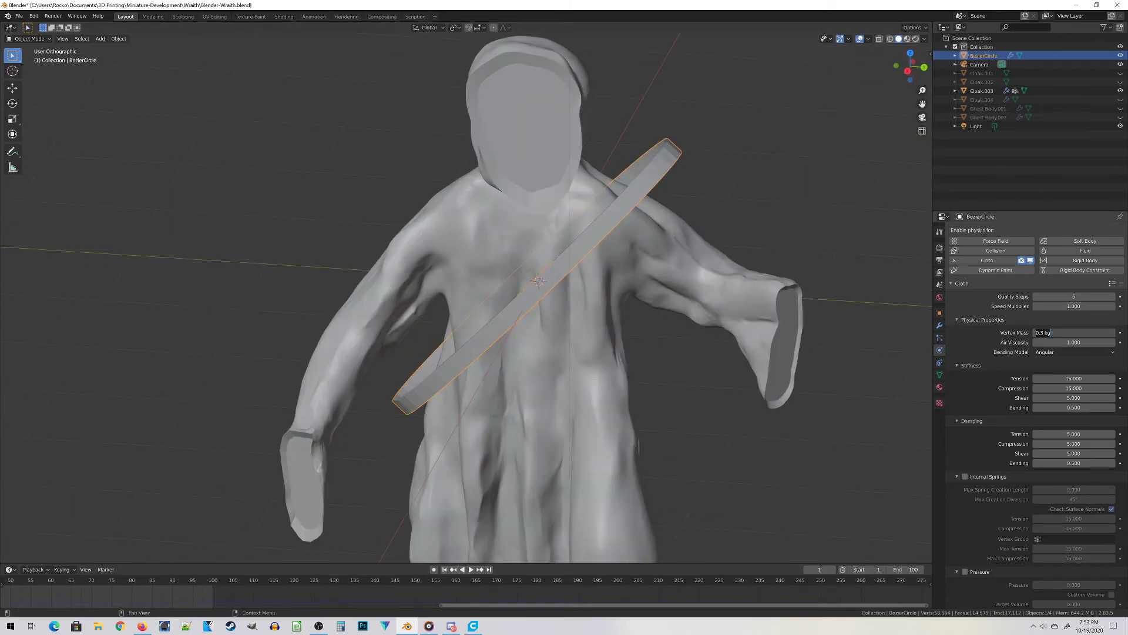
{"action": "scroll", "coordinate": [1052, 559], "scroll_direction": "down", "scroll_amount": 8}
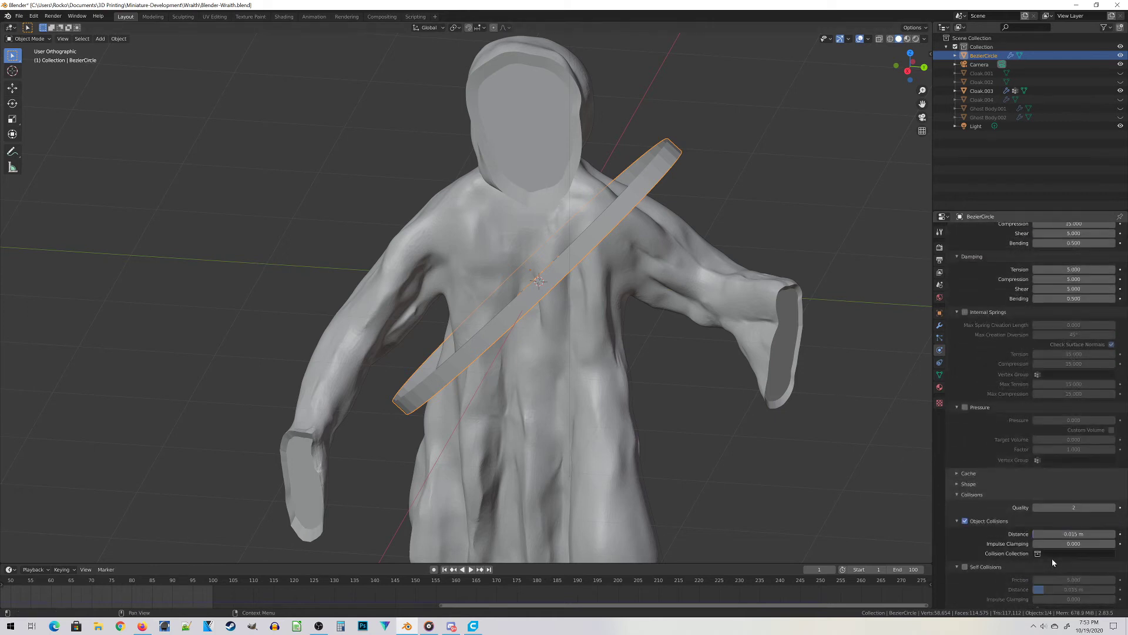
{"action": "scroll", "coordinate": [989, 539], "scroll_direction": "up", "scroll_amount": 8}
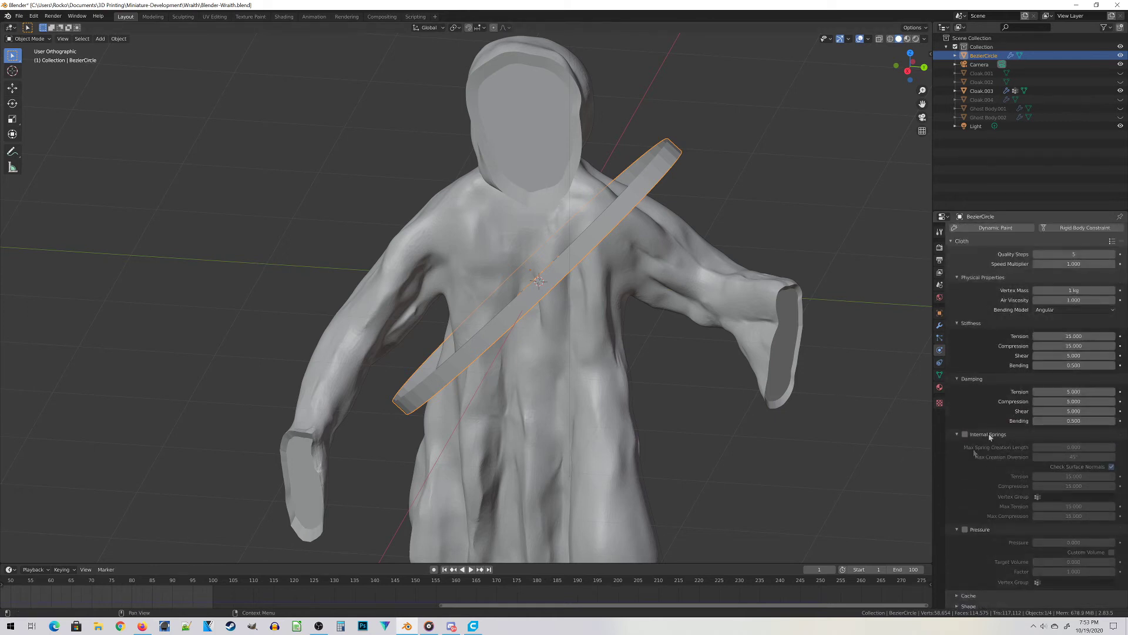
{"action": "middle_click_drag", "start_coordinate": [579, 361], "coordinate": [594, 378]}
{"action": "key", "text": "ctrl+s"}
Step: Run the cloth simulation to about frame 16, examine how the strap drapes from all sides, and return to frame 1
{"action": "key", "text": "space"}
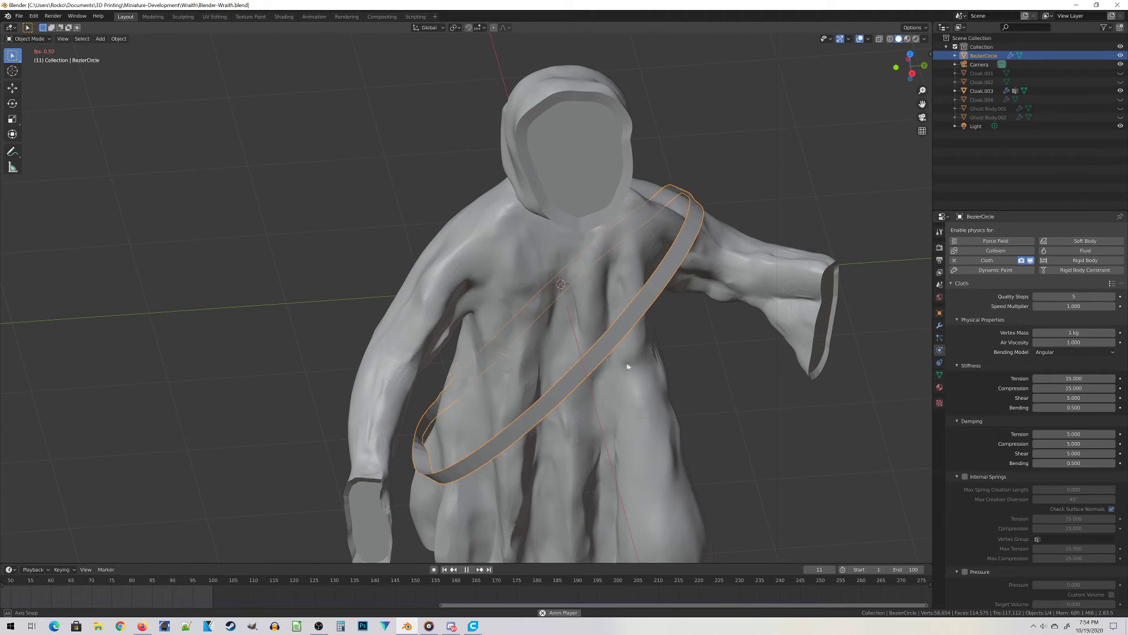
{"action": "middle_click_drag", "start_coordinate": [617, 356], "coordinate": [771, 408]}
{"action": "middle_click_drag", "start_coordinate": [624, 361], "coordinate": [684, 341]}
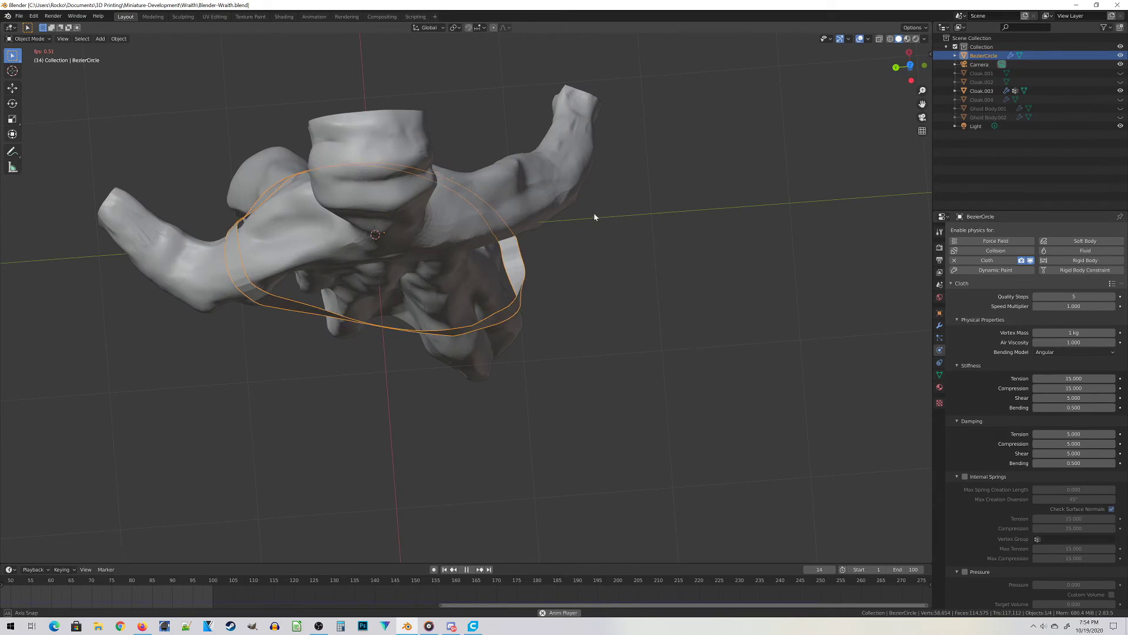
{"action": "middle_click_drag", "start_coordinate": [604, 145], "coordinate": [492, 93]}
{"action": "key", "text": "space"}
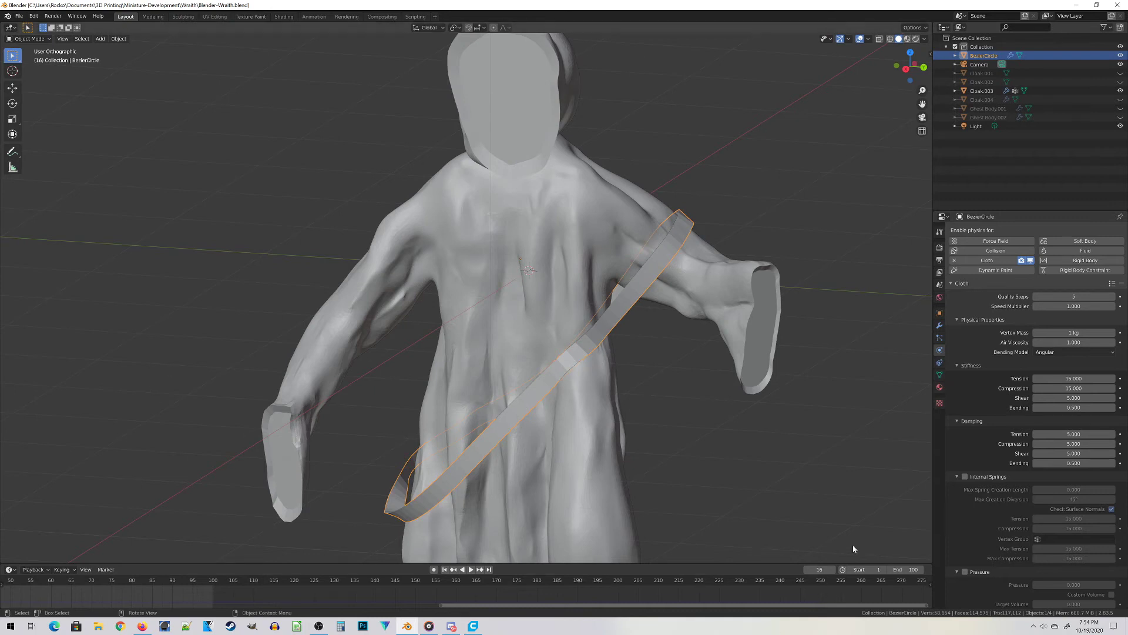
{"action": "type", "text": "1"}
{"action": "key", "text": "Return"}
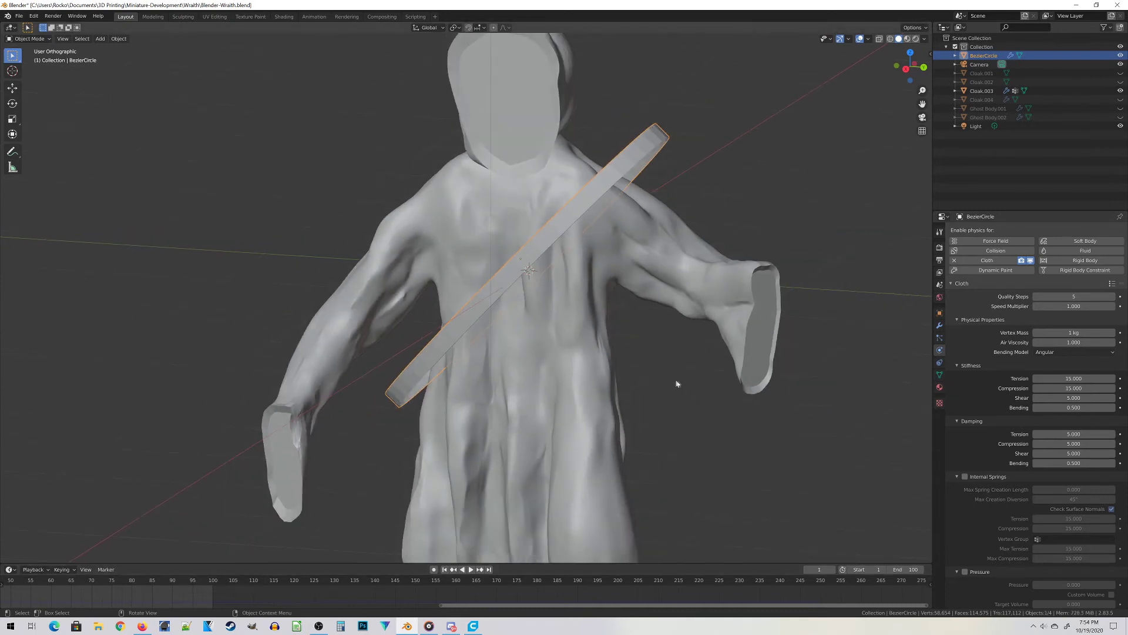
Step: Move the strap closer to the neck and shorten it along the Y axis
{"action": "key", "text": "g"}
{"action": "left_click", "coordinate": [621, 351]}
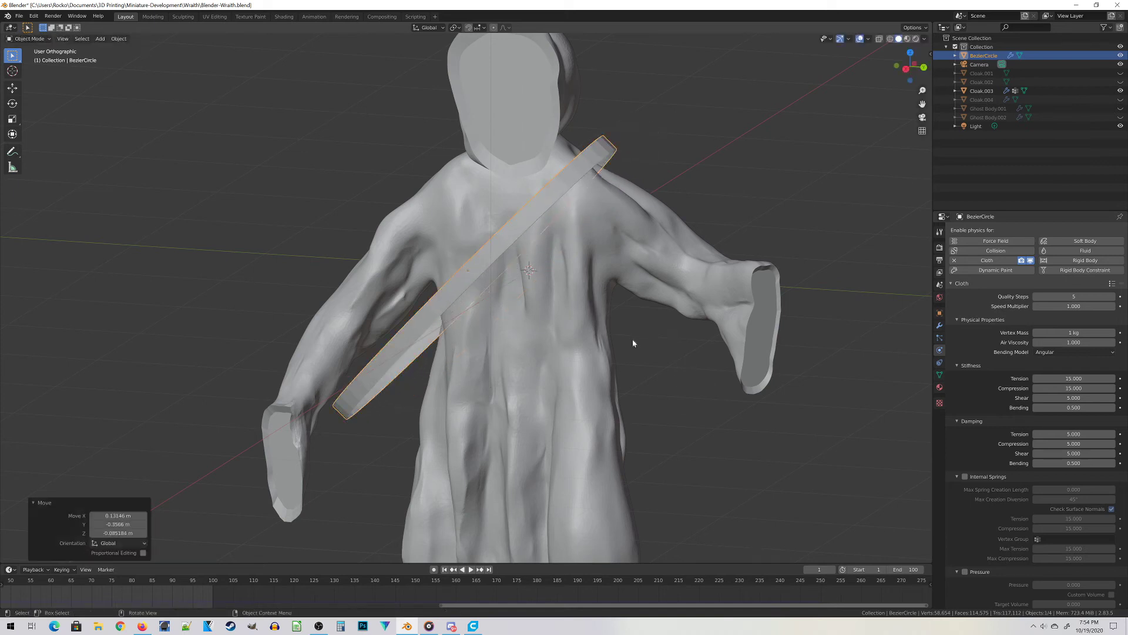
{"action": "mouse_move", "coordinate": [622, 351]}
{"action": "middle_mouse_down"}
{"action": "mouse_move", "coordinate": [680, 385]}
{"action": "mouse_move", "coordinate": [692, 372]}
{"action": "mouse_move", "coordinate": [626, 351]}
{"action": "middle_mouse_up"}
{"action": "key", "text": "s"}
{"action": "key", "text": "y"}
{"action": "left_click", "coordinate": [641, 383]}
Step: Shift the strap along Y, rotate it about 8° to a steeper diagonal, and fit it over the shoulder
{"action": "key", "text": "g"}
{"action": "key", "text": "y"}
{"action": "left_click", "coordinate": [650, 402]}
{"action": "key", "text": "r"}
{"action": "key", "text": "g"}
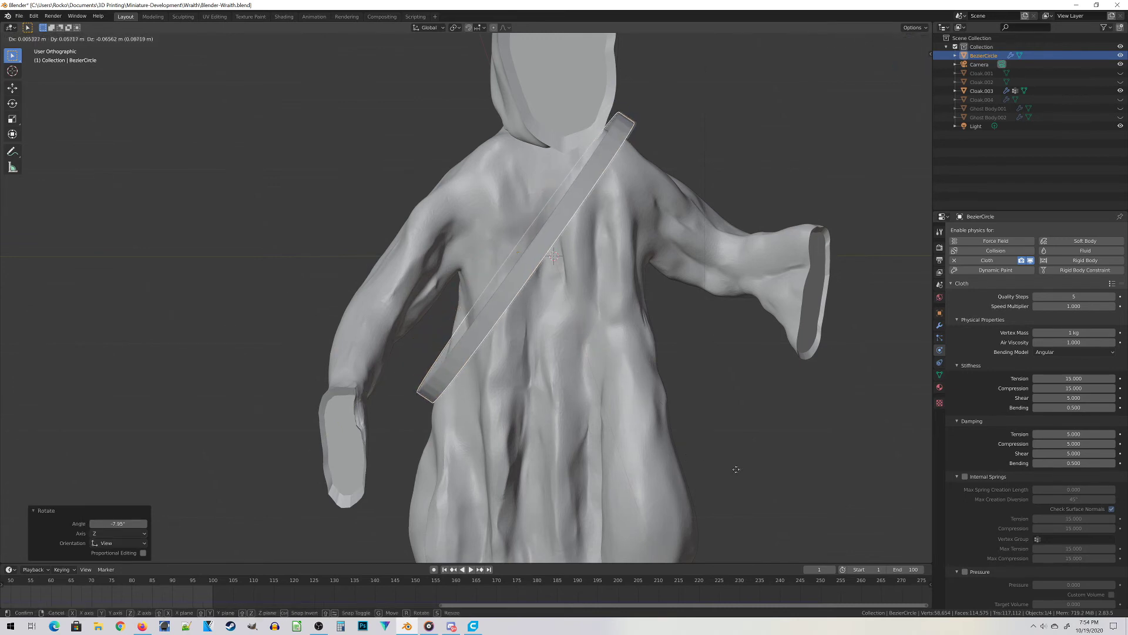
{"action": "left_click", "coordinate": [732, 470]}
Step: Adjust the strap's fit around the torso from the side by rescaling it along its local X axis
{"action": "middle_click_drag", "start_coordinate": [732, 470], "coordinate": [825, 405]}
{"action": "key", "text": "x"}
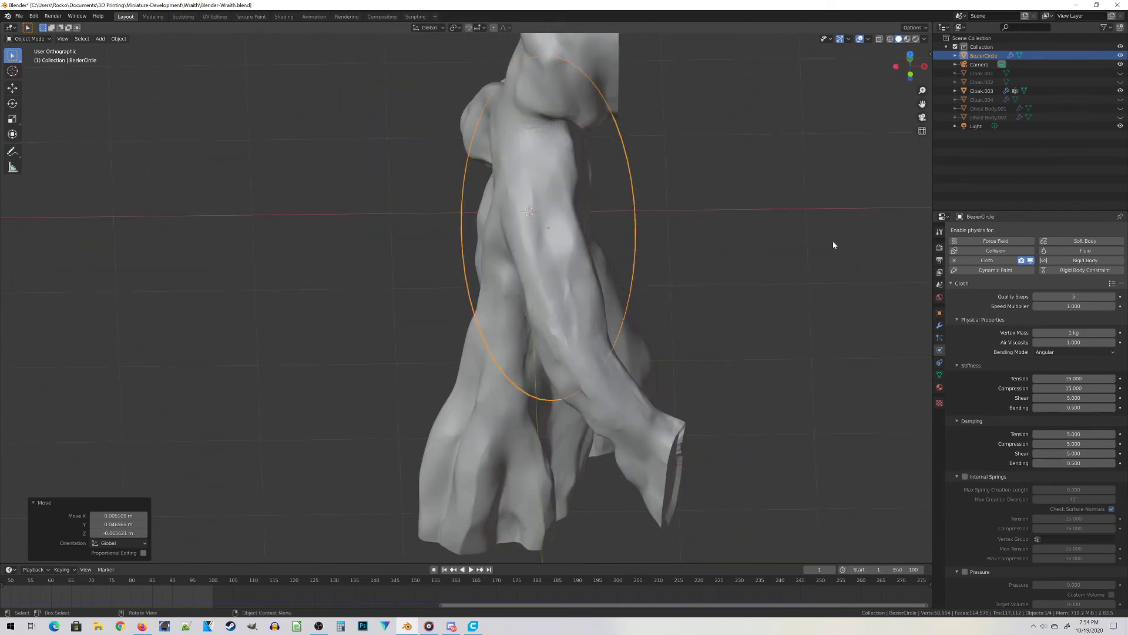
{"action": "left_click", "coordinate": [831, 247]}
{"action": "left_click", "coordinate": [630, 260]}
{"action": "key", "text": "s"}
{"action": "key", "text": "x"}
{"action": "key", "text": "x"}
{"action": "left_click", "coordinate": [623, 261]}
Step: Move the strap about -0.08 m along the global X axis and save the file
{"action": "middle_click_drag", "start_coordinate": [623, 261], "coordinate": [654, 271]}
{"action": "key", "text": "h"}
{"action": "key", "text": "alt+h"}
{"action": "key", "text": "g"}
{"action": "key", "text": "x"}
{"action": "left_click", "coordinate": [643, 275]}
{"action": "middle_click_drag", "start_coordinate": [643, 275], "coordinate": [629, 294]}
{"action": "key", "text": "ctrl+s"}
Step: Run the cloth simulation on the repositioned strap, stop it, and set the timeline to frame 10
{"action": "key", "text": "space"}
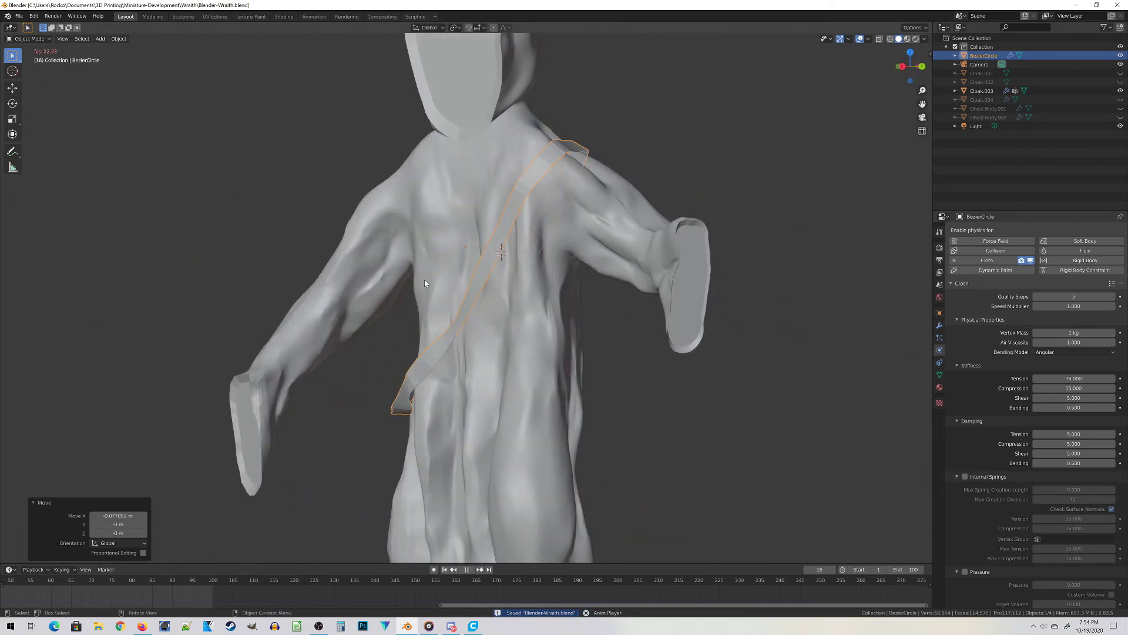
{"action": "key", "text": "space"}
{"action": "middle_click_drag", "start_coordinate": [557, 292], "coordinate": [503, 339]}
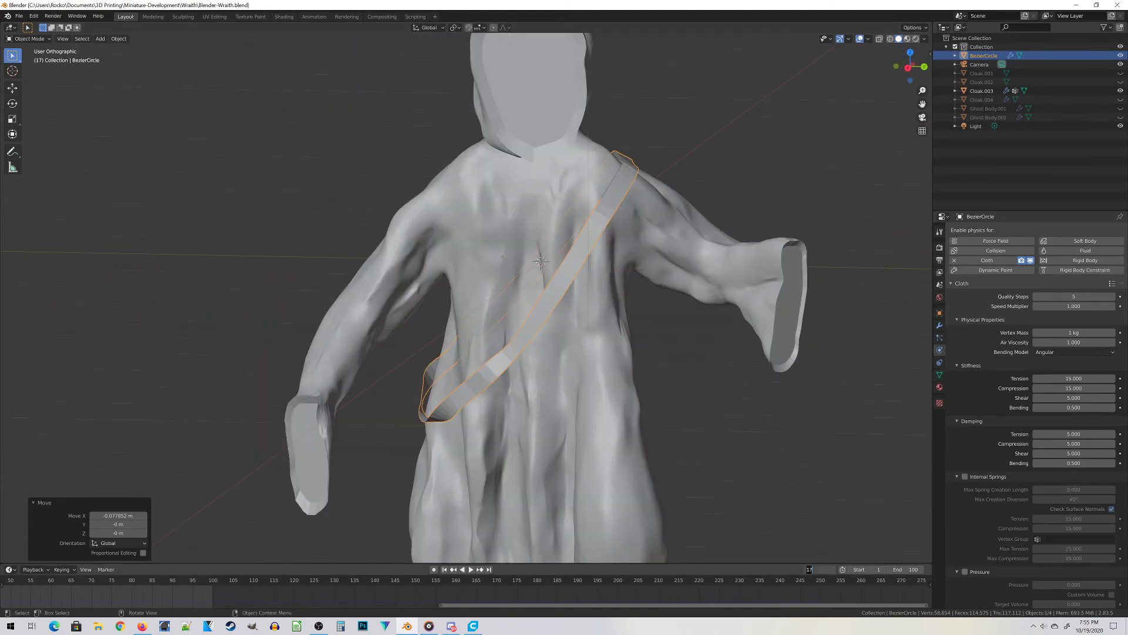
{"action": "type", "text": "10"}
{"action": "key", "text": "Return"}
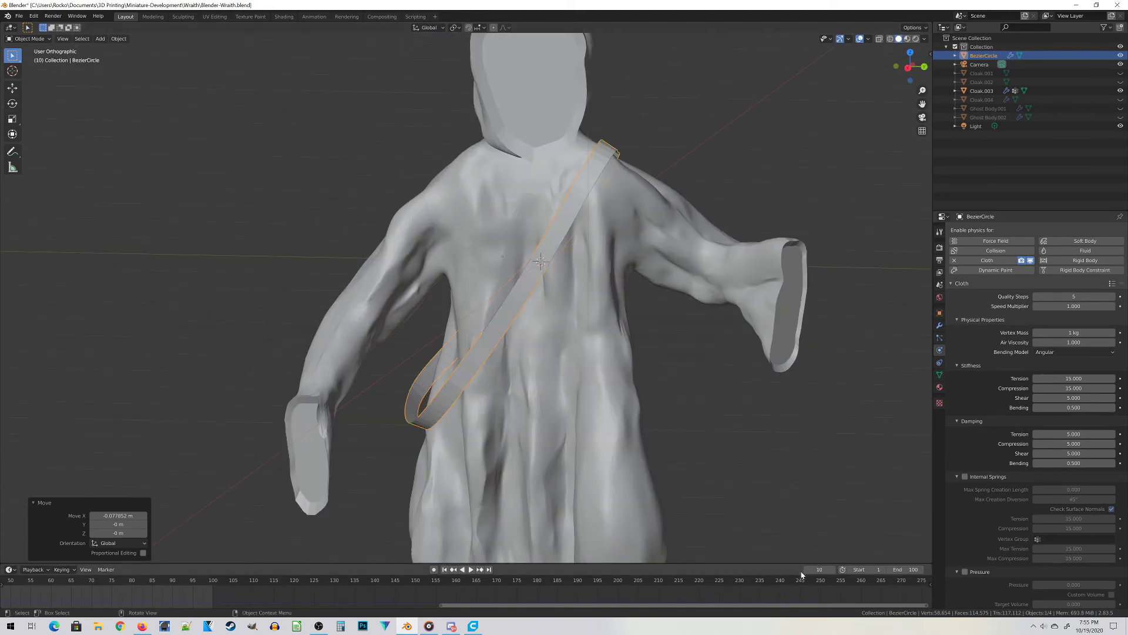
Step: Check the draped strap from the front and back, and apply its Cloth modifier
{"action": "middle_click_drag", "start_coordinate": [555, 426], "coordinate": [538, 400]}
{"action": "middle_click_drag", "start_coordinate": [505, 453], "coordinate": [613, 389]}
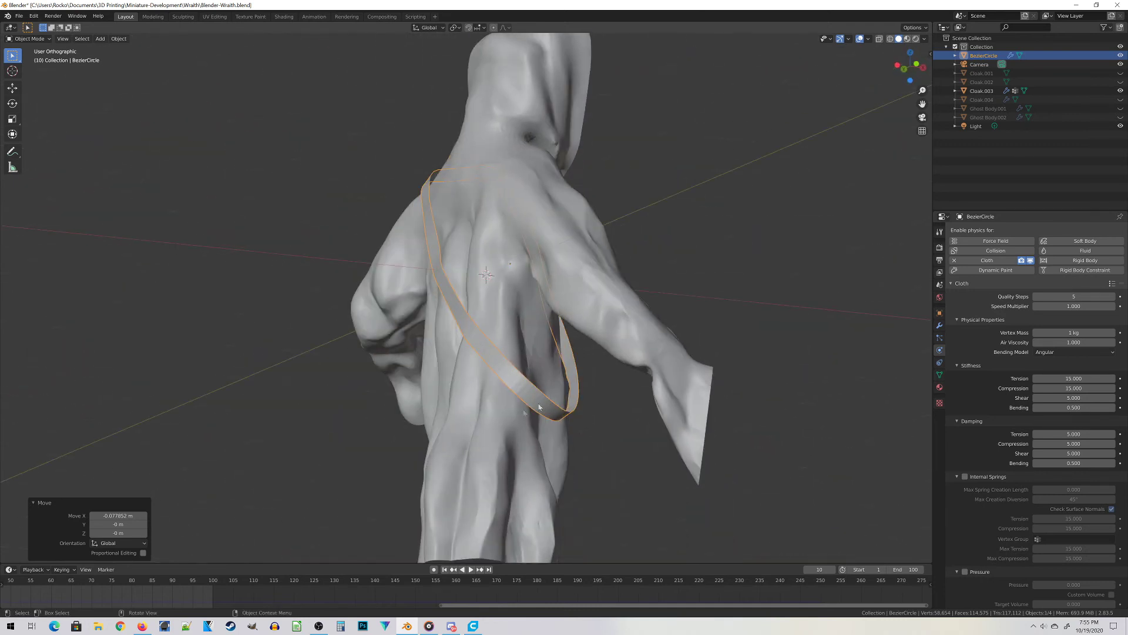
{"action": "middle_click_drag", "start_coordinate": [544, 407], "coordinate": [581, 418]}
{"action": "left_click", "coordinate": [940, 325]}
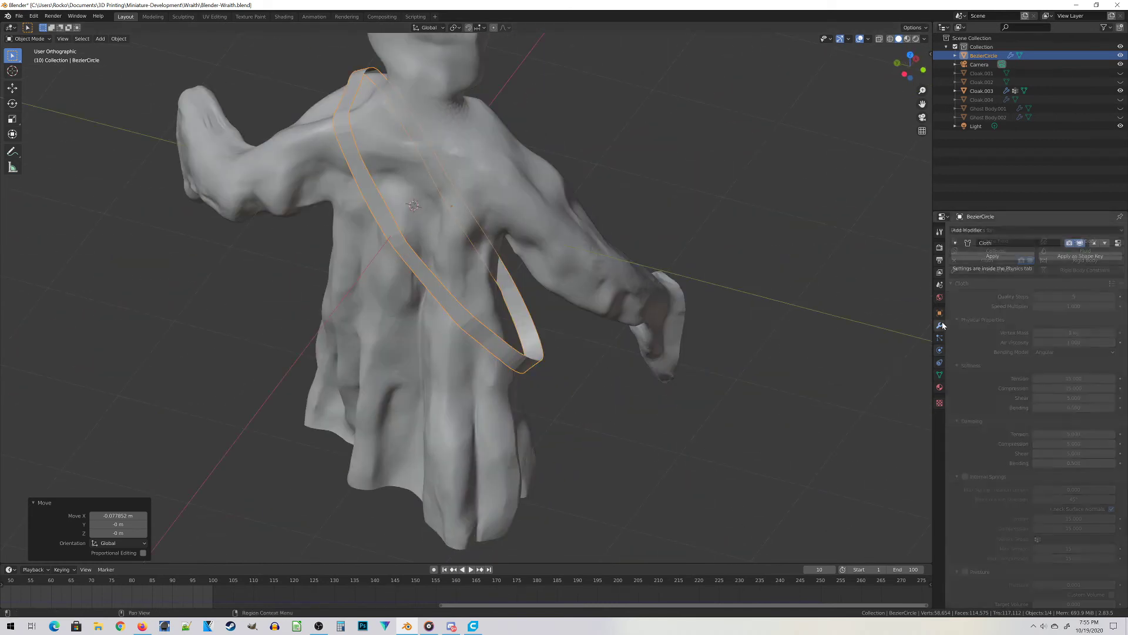
{"action": "left_click", "coordinate": [991, 258]}
Step: Scale the draped strap to about 0.99 along its local X axis and slightly shrink it along its local Y axis
{"action": "middle_click_drag", "start_coordinate": [581, 475], "coordinate": [599, 465]}
{"action": "key", "text": "s"}
{"action": "key", "text": "x"}
{"action": "key", "text": "x"}
{"action": "left_click", "coordinate": [733, 477]}
{"action": "key", "text": "s"}
{"action": "key", "text": "y"}
{"action": "key", "text": "y"}
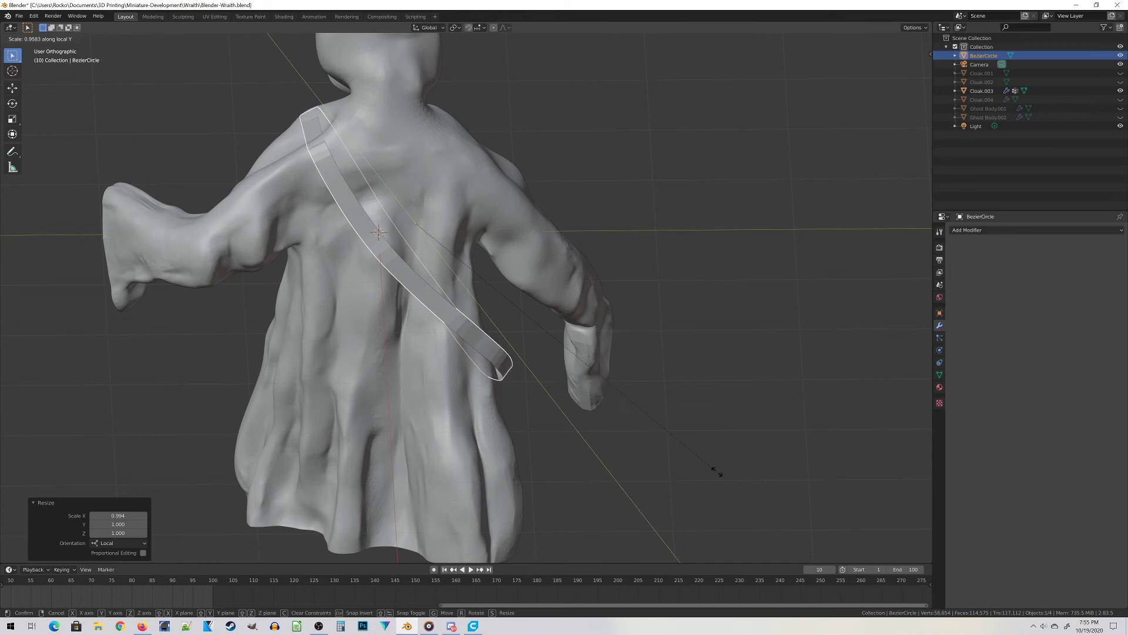
{"action": "left_click", "coordinate": [704, 466]}
Step: Slide the strap along its local Y axis to fit the body and save the file
{"action": "key", "text": "g"}
{"action": "key", "text": "y"}
{"action": "key", "text": "y"}
{"action": "left_click", "coordinate": [652, 486]}
{"action": "middle_click_drag", "start_coordinate": [652, 486], "coordinate": [504, 465]}
{"action": "middle_click_drag", "start_coordinate": [435, 289], "coordinate": [498, 328]}
{"action": "key", "text": "ctrl+s"}
Step: Add one loop cut running lengthwise around the middle of the strap
{"action": "key", "text": "Tab"}
{"action": "middle_click_drag", "start_coordinate": [585, 317], "coordinate": [588, 356]}
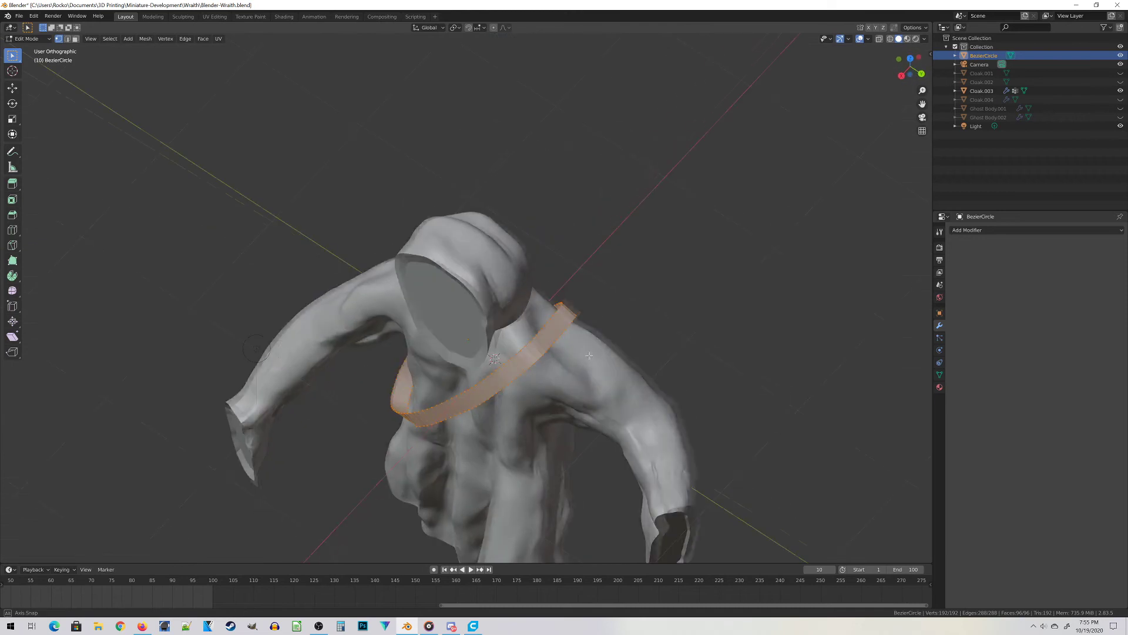
{"action": "key", "text": "ctrl+r"}
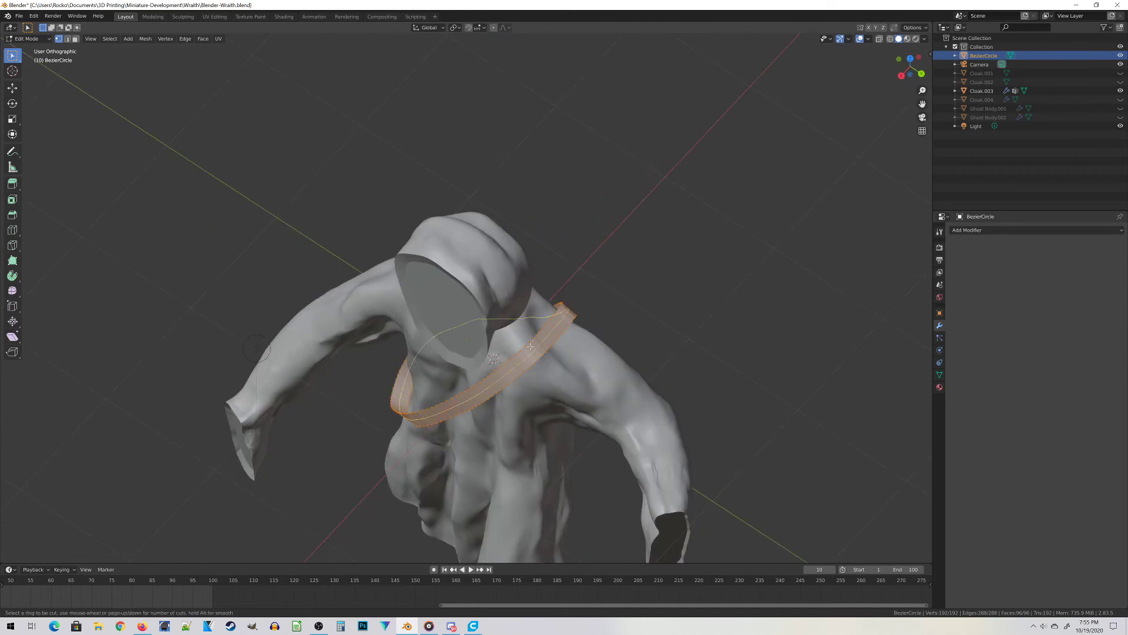
{"action": "left_click", "coordinate": [528, 358]}
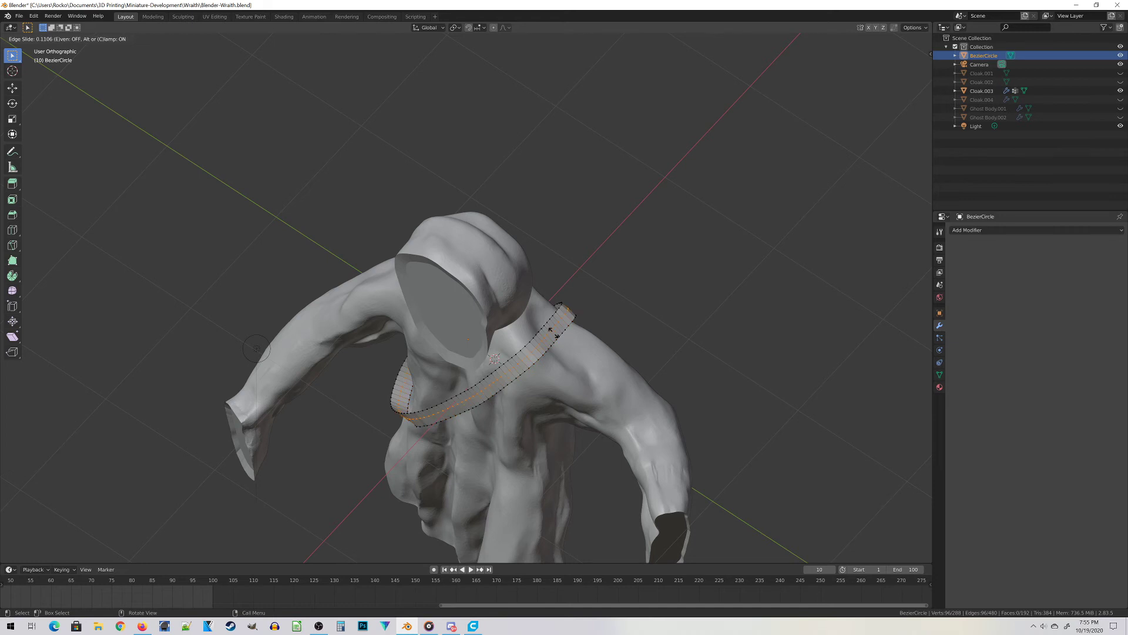
{"action": "left_click", "coordinate": [553, 333]}
{"action": "middle_click_drag", "start_coordinate": [553, 333], "coordinate": [647, 364]}
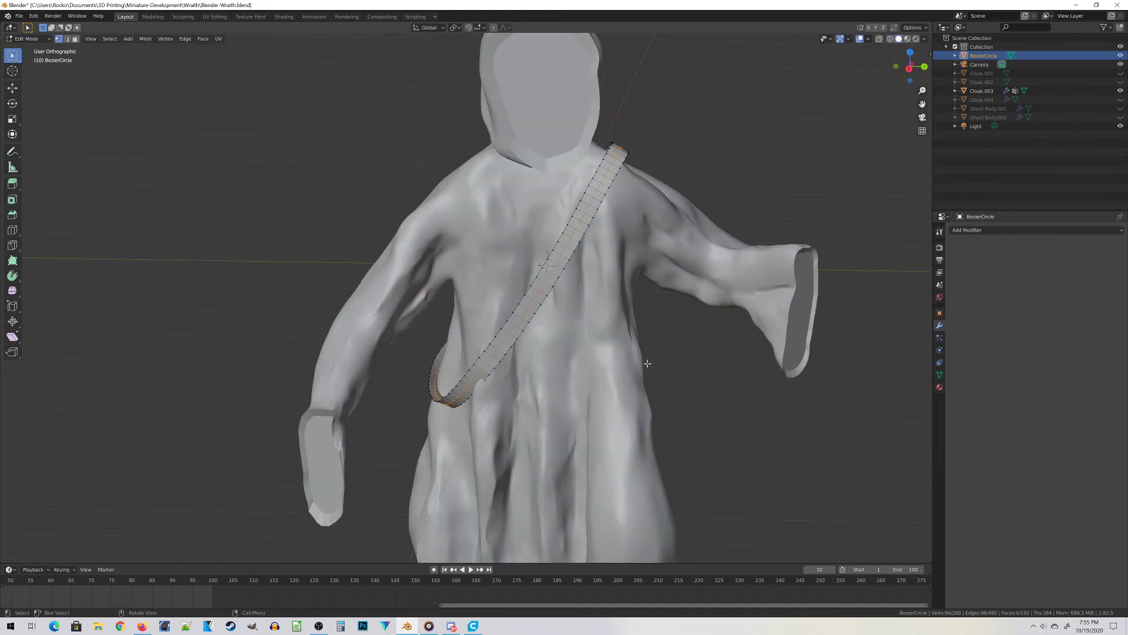
Step: Invert the selection and delete the strap's outer vertices, keeping only the middle edge loop
{"action": "key", "text": "i"}
{"action": "left_click", "coordinate": [647, 364]}
{"action": "key", "text": "ctrl+z"}
{"action": "key", "text": "ctrl+z"}
{"action": "key", "text": "x"}
{"action": "left_click", "coordinate": [647, 365]}
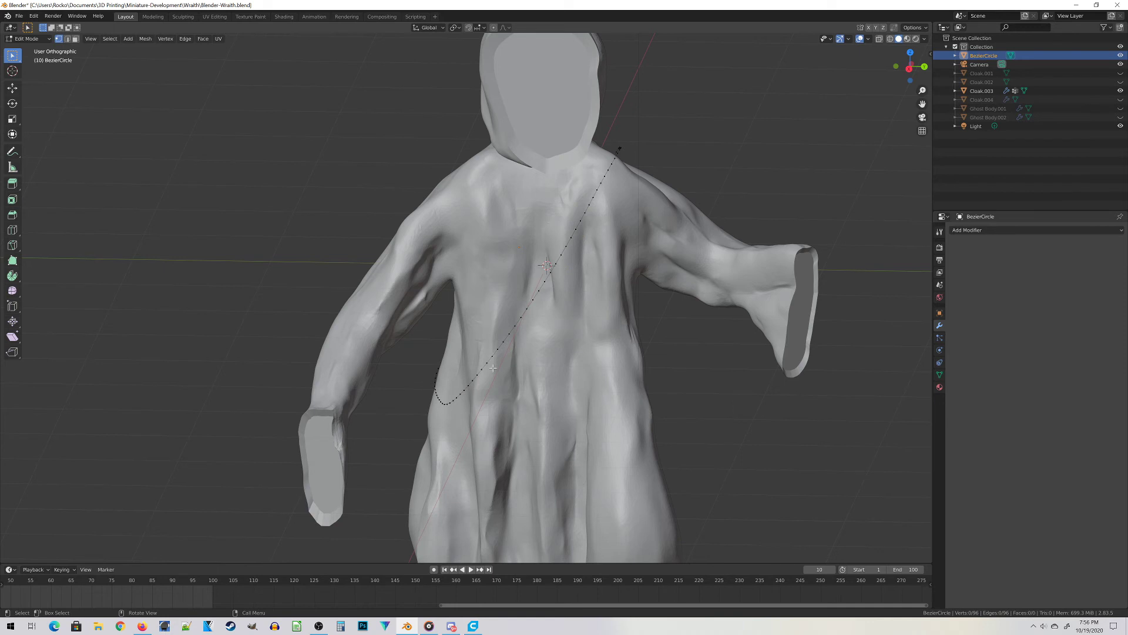
{"action": "middle_click_drag", "start_coordinate": [486, 363], "coordinate": [433, 358]}
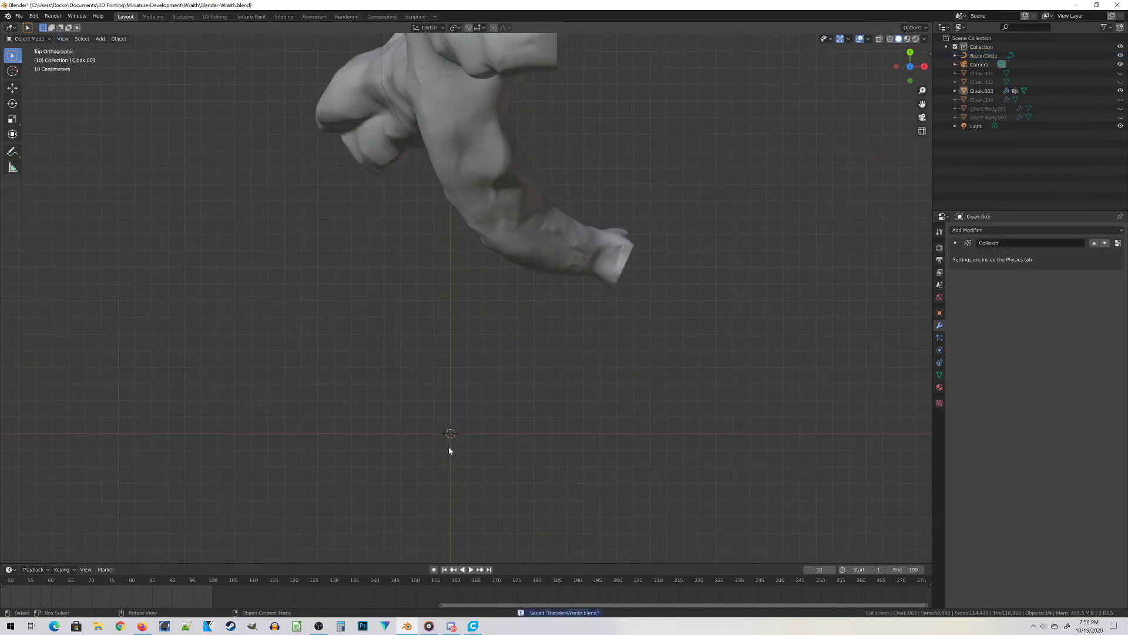
Step: Add a torus mesh at the world origin as the base for a chain link
{"action": "key", "text": "shift+a"}
{"action": "mouse_move", "coordinate": [449, 450]}
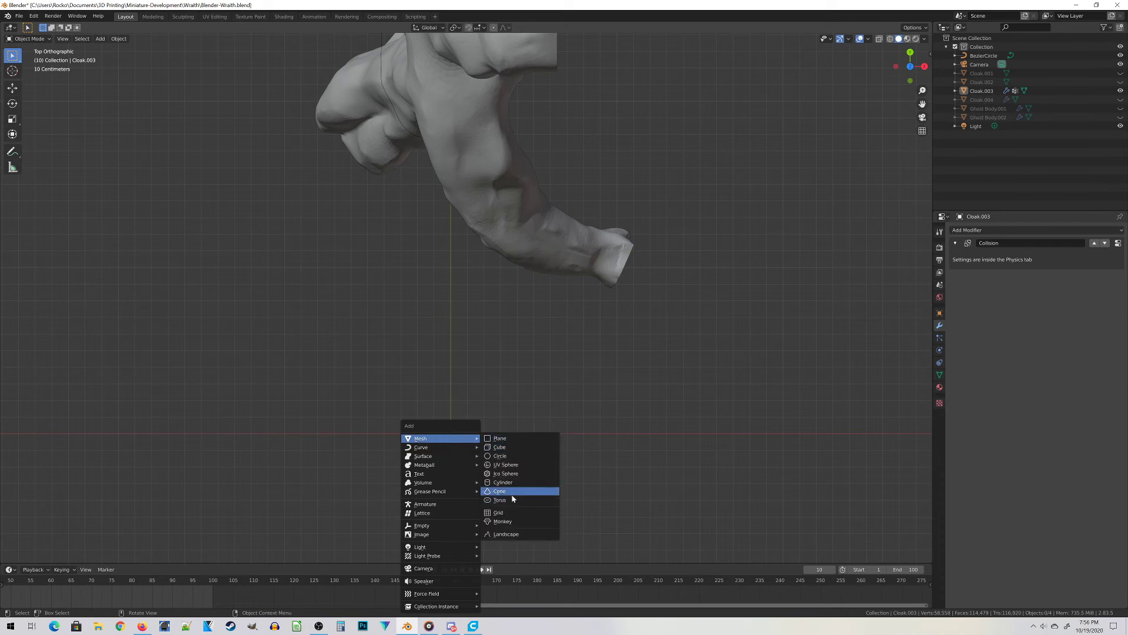
{"action": "scroll", "coordinate": [490, 496], "scroll_direction": "down", "scroll_amount": 3}
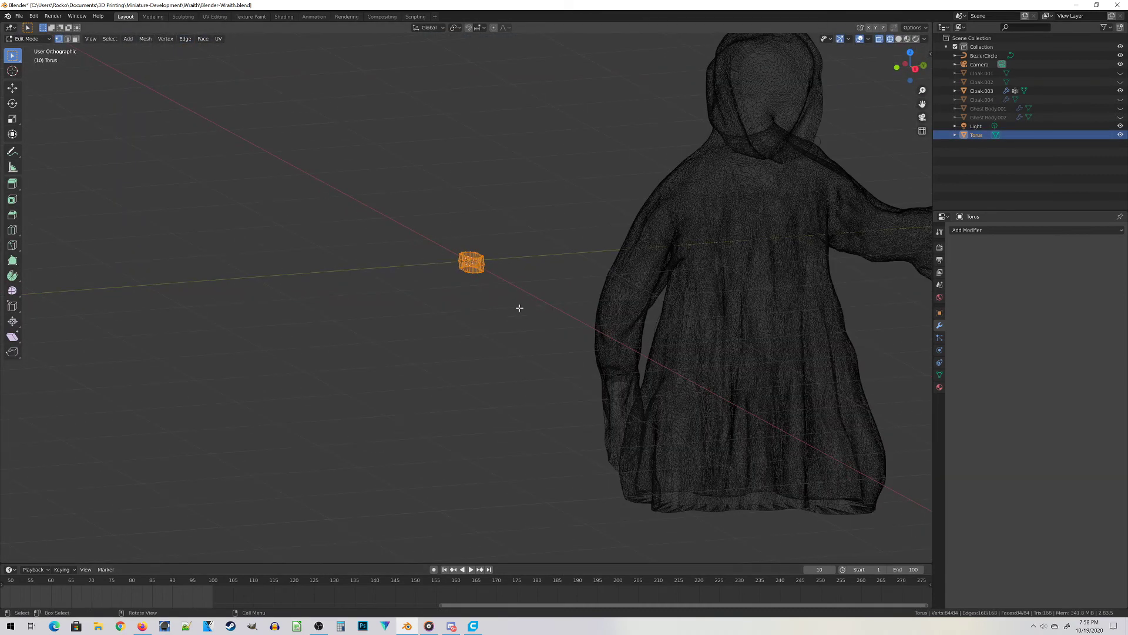
Step: Scale the elongated torus link up uniformly by about 1.389
{"action": "mouse_move", "coordinate": [519, 308]}
{"action": "middle_mouse_down"}
{"action": "mouse_move", "coordinate": [541, 253]}
{"action": "mouse_move", "coordinate": [564, 308]}
{"action": "mouse_move", "coordinate": [536, 323]}
{"action": "middle_mouse_up"}
{"action": "key", "text": "s"}
{"action": "left_click", "coordinate": [599, 326]}
Step: Narrow the whole link by scaling it down along the Y axis in top view
{"action": "key", "text": "KP_7"}
{"action": "scroll", "coordinate": [545, 391], "scroll_direction": "up", "scroll_amount": 2}
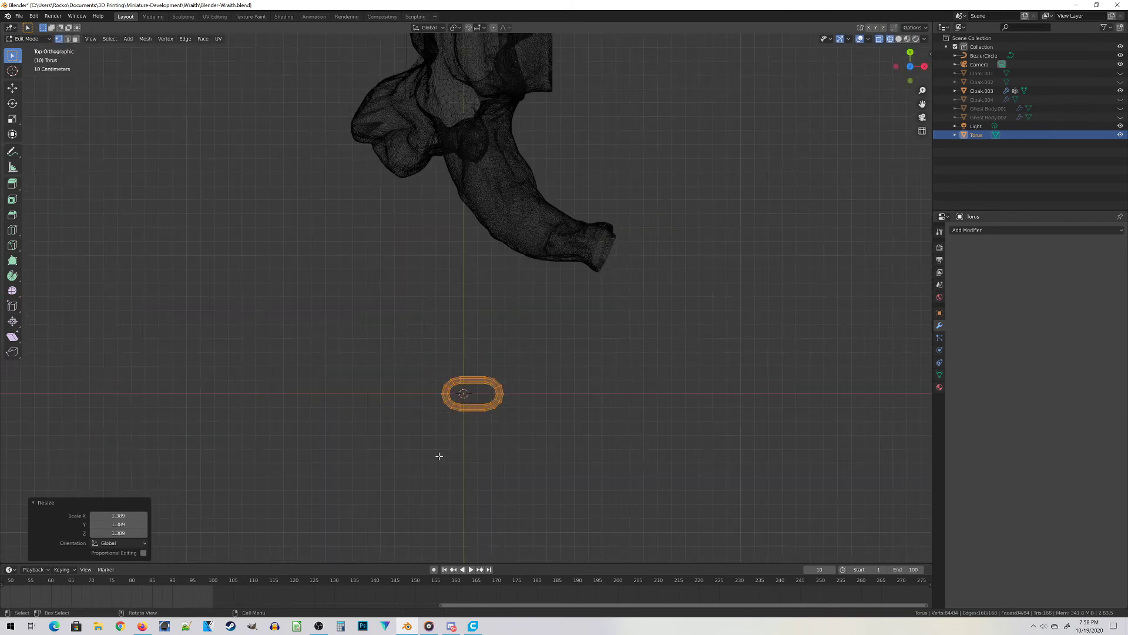
{"action": "scroll", "coordinate": [559, 456], "scroll_direction": "up", "scroll_amount": 3}
{"action": "middle_click_drag", "start_coordinate": [514, 443], "coordinate": [538, 308], "text": "shift"}
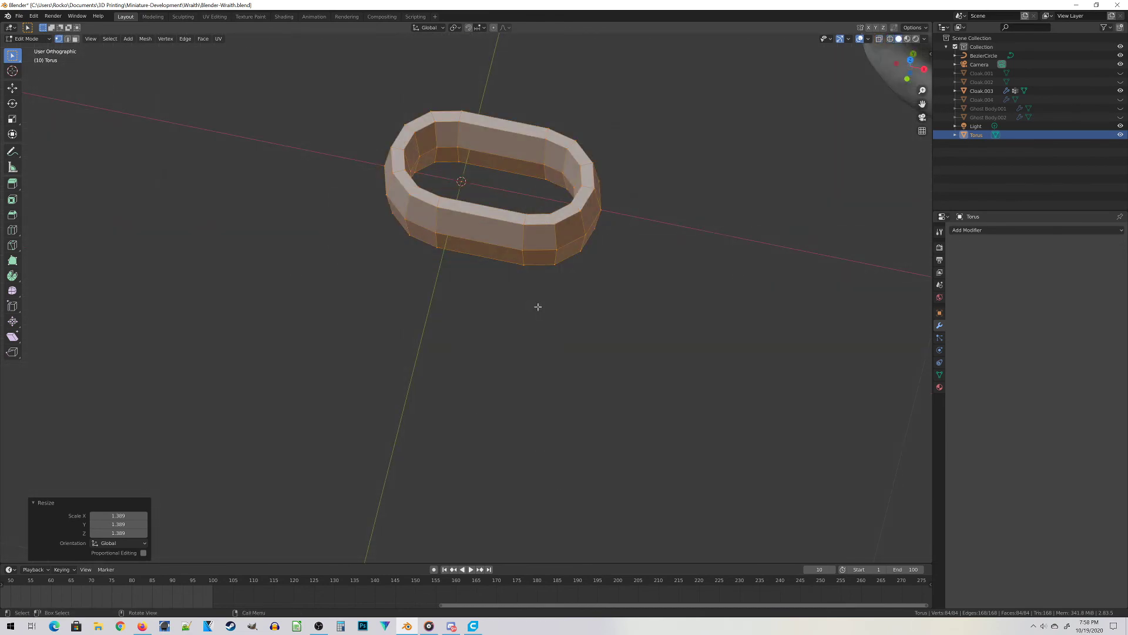
{"action": "middle_click_drag", "start_coordinate": [530, 304], "coordinate": [526, 258]}
{"action": "middle_click_drag", "start_coordinate": [473, 421], "coordinate": [525, 364]}
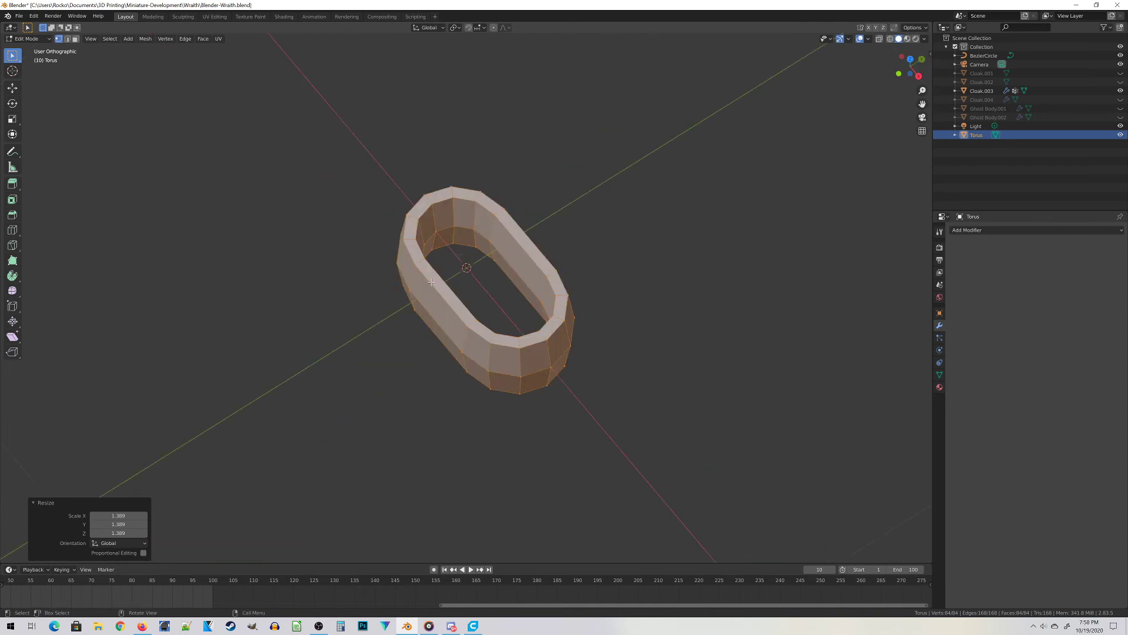
{"action": "mouse_move", "coordinate": [459, 254]}
{"action": "middle_mouse_down"}
{"action": "mouse_move", "coordinate": [549, 284]}
{"action": "mouse_move", "coordinate": [521, 267]}
{"action": "mouse_move", "coordinate": [459, 269]}
{"action": "middle_mouse_up"}
{"action": "key", "text": "KP_7"}
{"action": "scroll", "coordinate": [657, 460], "scroll_direction": "up", "scroll_amount": 3}
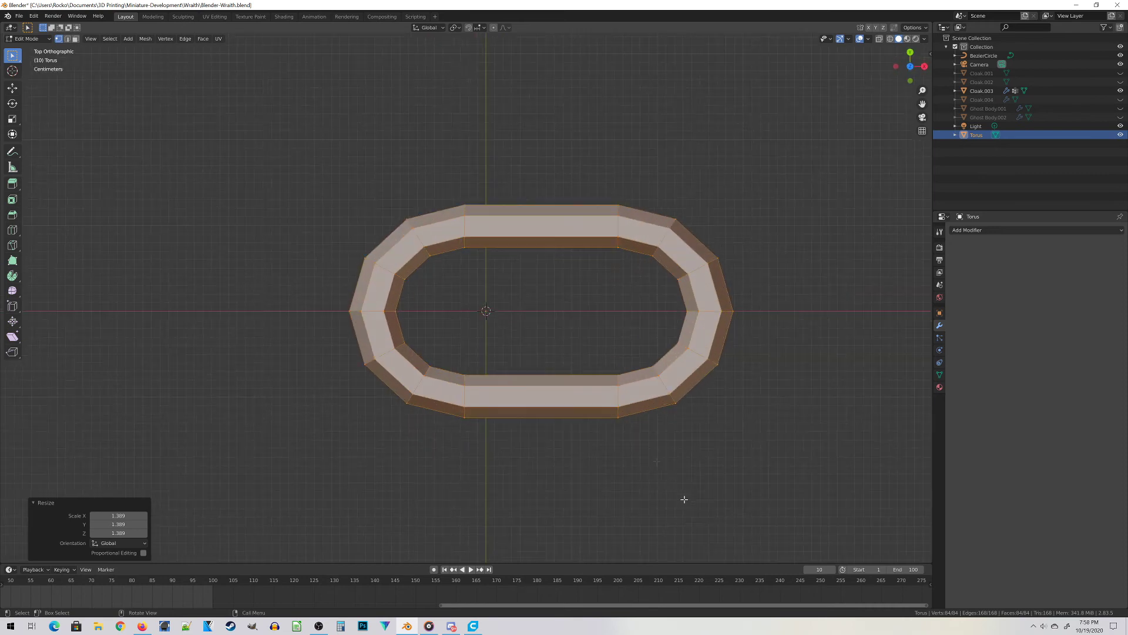
{"action": "key", "text": "s"}
{"action": "left_click", "coordinate": [706, 486]}
{"action": "key", "text": "s"}
{"action": "key", "text": "x"}
{"action": "key", "text": "y"}
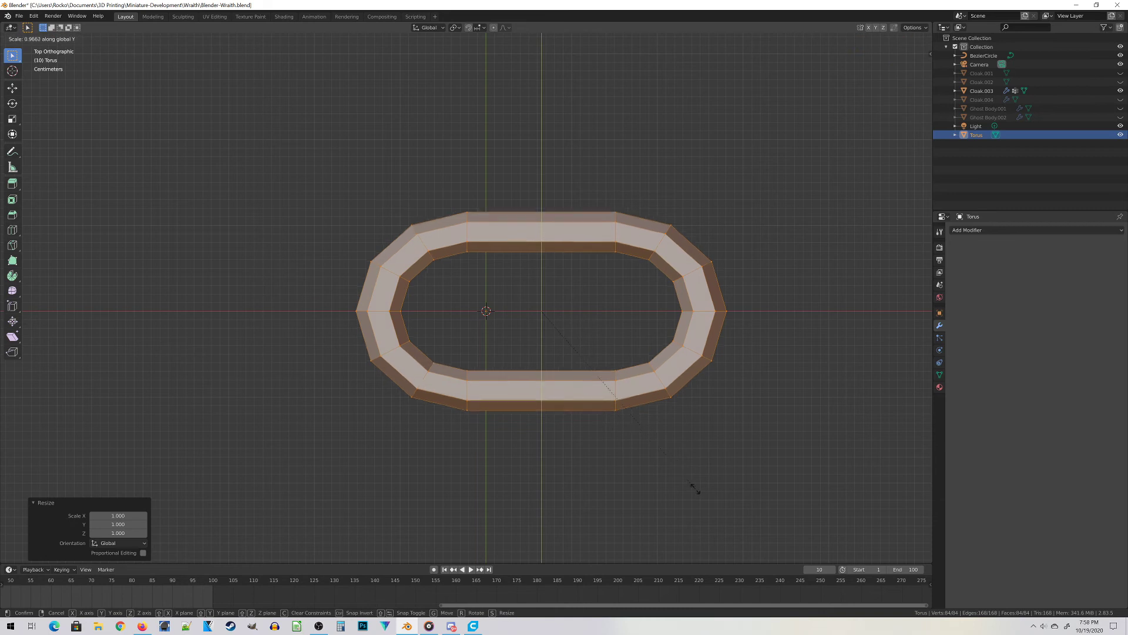
{"action": "left_click", "coordinate": [647, 469]}
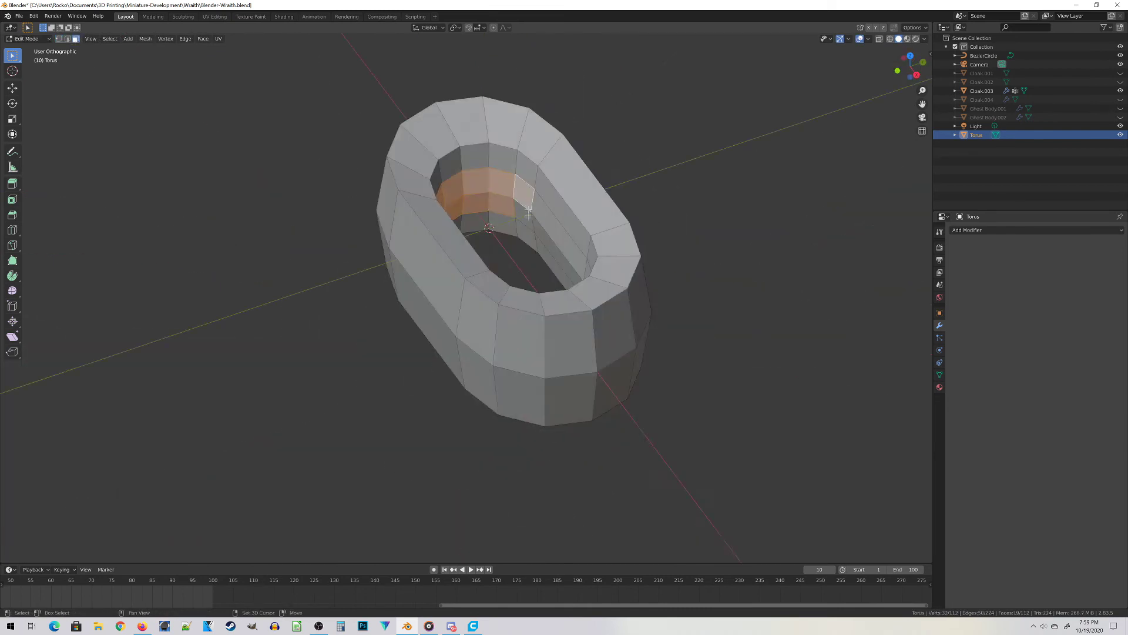
Step: Delete the faces around the middle of the link's inner wall and fill the open boundary loops with faces
{"action": "key", "text": "x"}
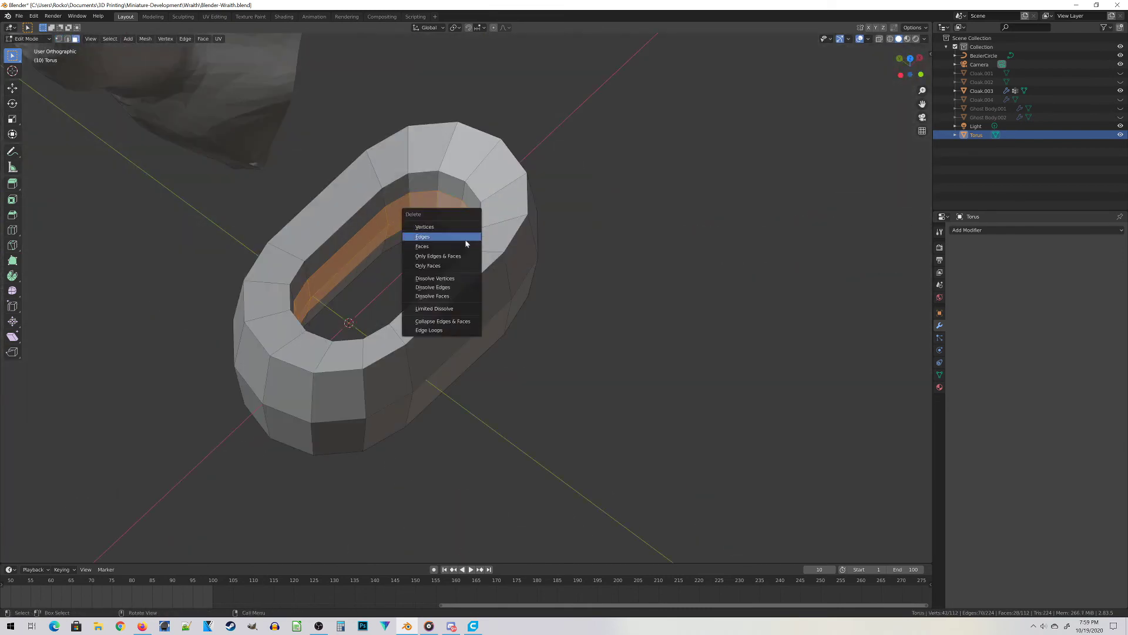
{"action": "left_click", "coordinate": [466, 243]}
{"action": "left_click", "coordinate": [109, 38]}
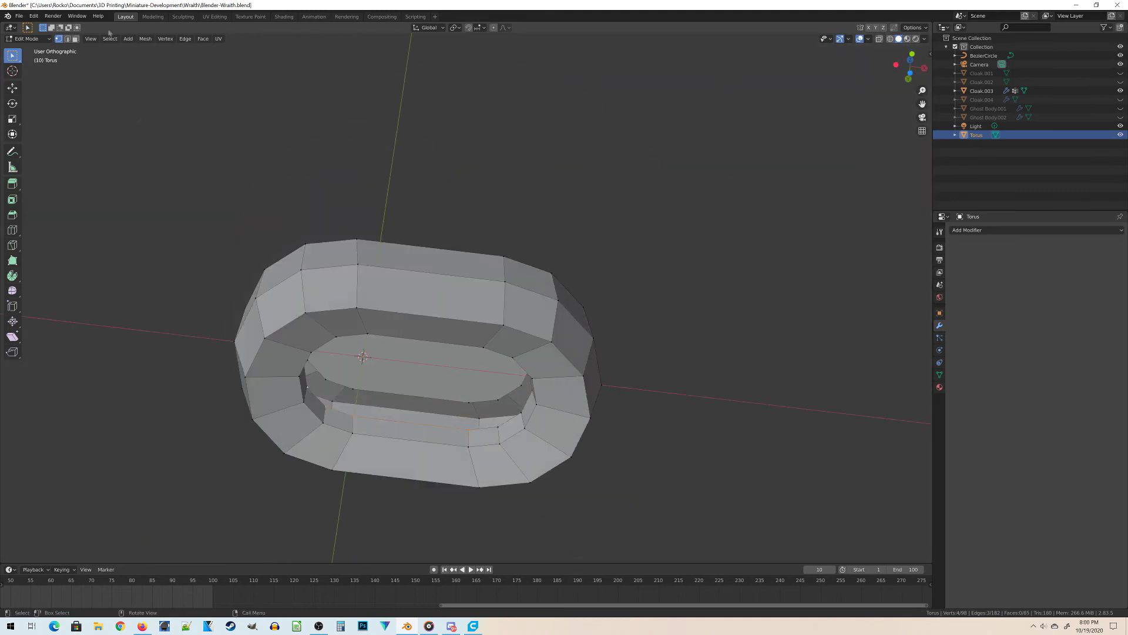
{"action": "left_click", "coordinate": [110, 38]}
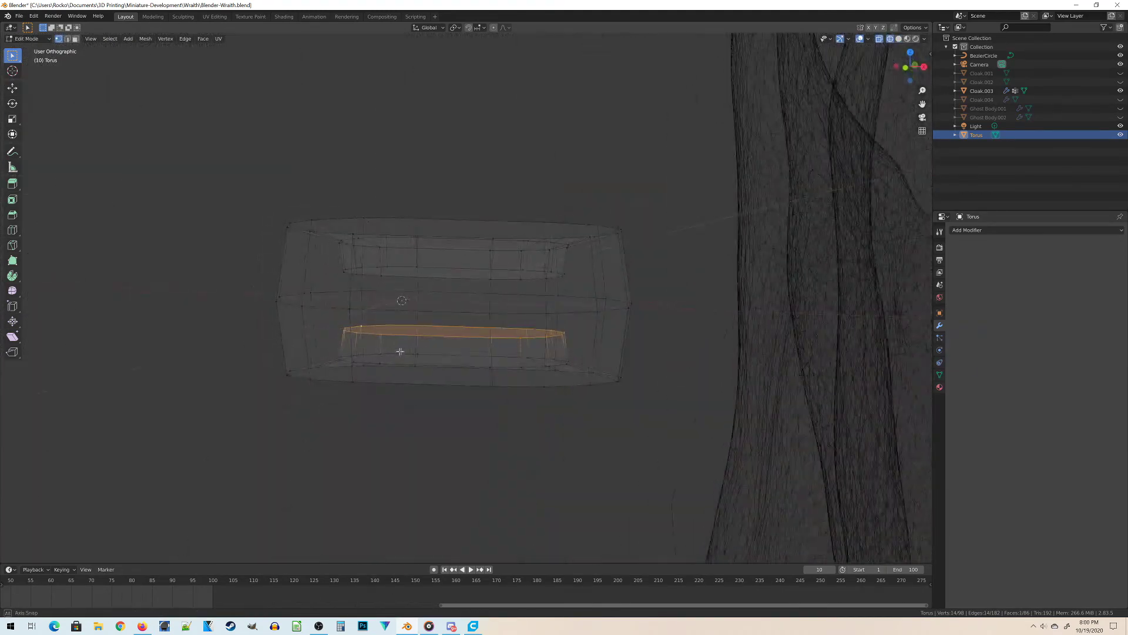
Step: Select both inner cap loops and scale them toward each other to about 0.547 along the Z axis
{"action": "middle_click_drag", "start_coordinate": [399, 350], "coordinate": [405, 352]}
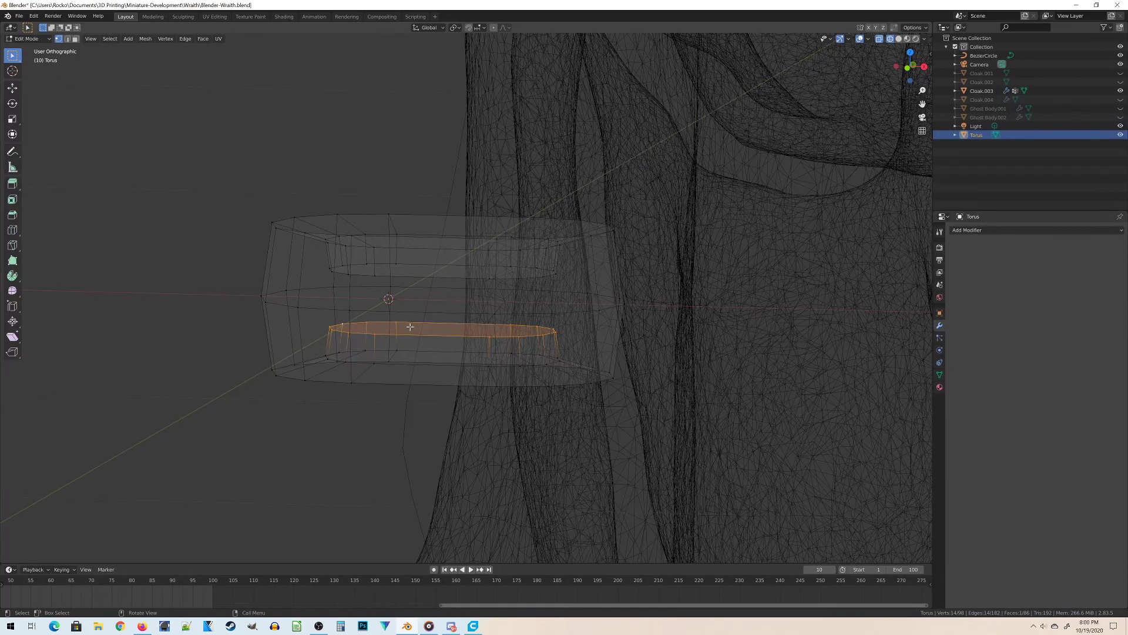
{"action": "key", "text": "KP_1"}
{"action": "scroll", "coordinate": [292, 339], "scroll_direction": "up", "scroll_amount": 1}
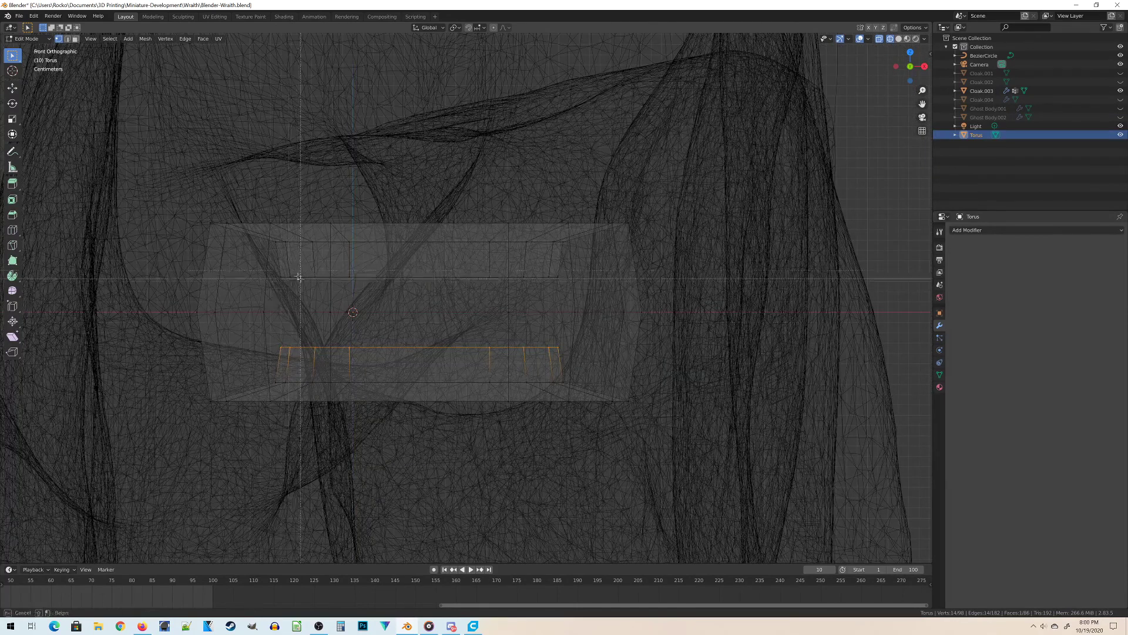
{"action": "left_click_drag", "start_coordinate": [271, 247], "coordinate": [568, 288]}
{"action": "key", "text": "s"}
{"action": "key", "text": "z"}
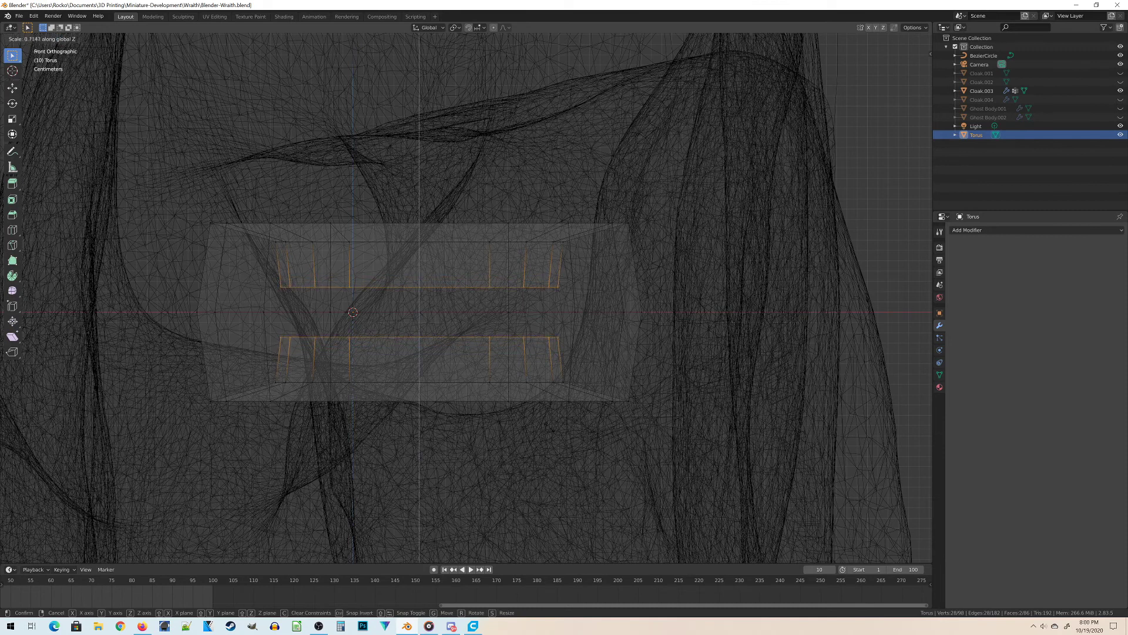
{"action": "left_click", "coordinate": [532, 398]}
{"action": "key", "text": "z"}
{"action": "left_click", "coordinate": [592, 390]}
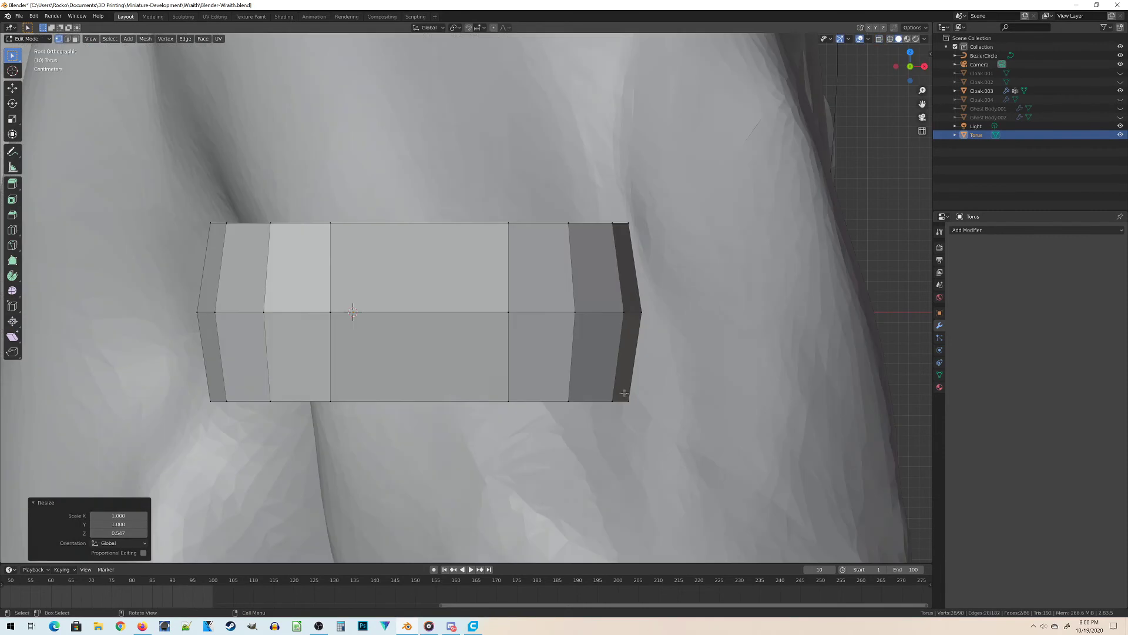
Step: Examine the capped link from several angles and leave edit mode
{"action": "mouse_move", "coordinate": [623, 392]}
{"action": "middle_mouse_down"}
{"action": "mouse_move", "coordinate": [574, 415]}
{"action": "mouse_move", "coordinate": [822, 347]}
{"action": "mouse_move", "coordinate": [732, 327]}
{"action": "middle_mouse_up"}
{"action": "scroll", "coordinate": [826, 345], "scroll_direction": "down", "scroll_amount": 4}
{"action": "scroll", "coordinate": [350, 385], "scroll_direction": "up", "scroll_amount": 3}
{"action": "scroll", "coordinate": [351, 385], "scroll_direction": "down", "scroll_amount": 3}
{"action": "middle_click_drag", "start_coordinate": [350, 385], "coordinate": [368, 328]}
{"action": "middle_click_drag", "start_coordinate": [506, 356], "coordinate": [520, 307]}
{"action": "scroll", "coordinate": [601, 302], "scroll_direction": "up", "scroll_amount": 3}
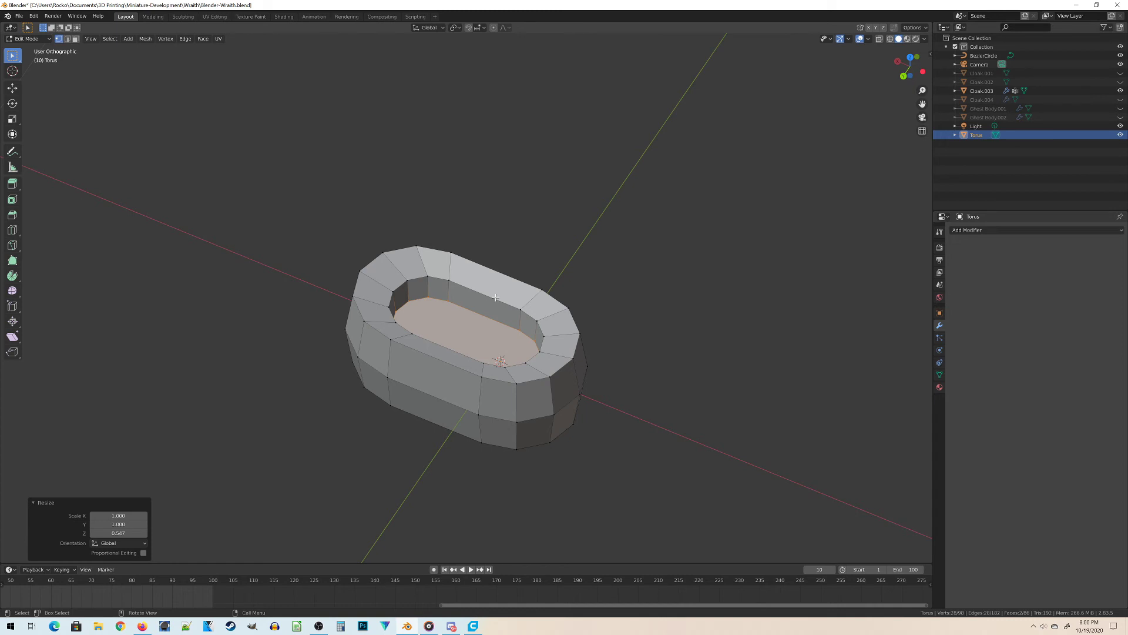
{"action": "scroll", "coordinate": [323, 120], "scroll_direction": "down", "scroll_amount": 2}
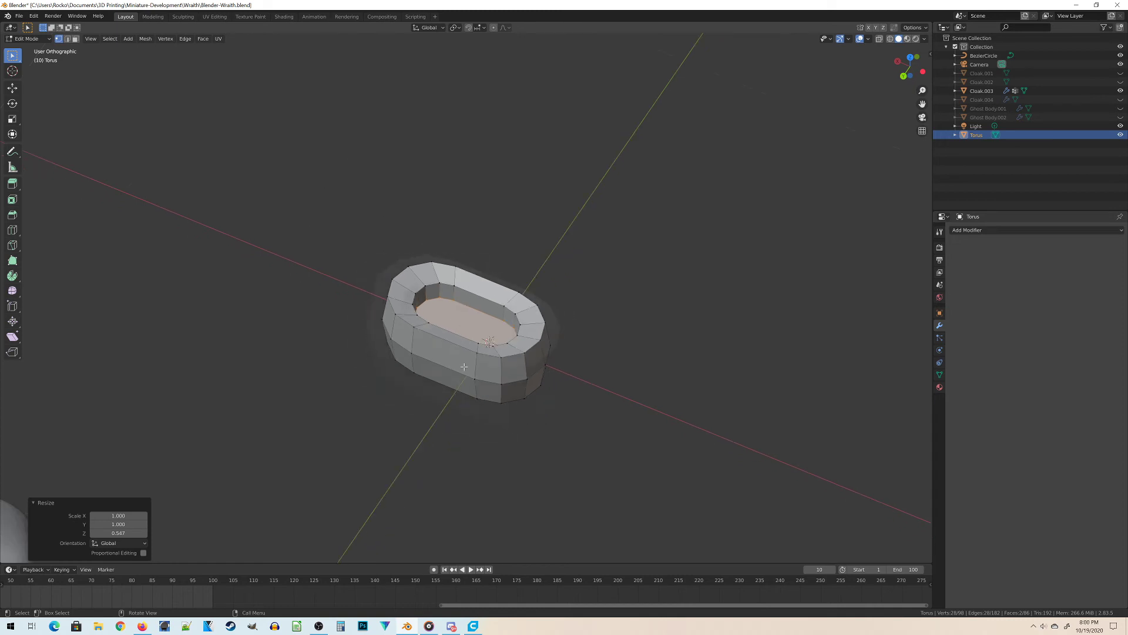
{"action": "key", "text": "Tab"}
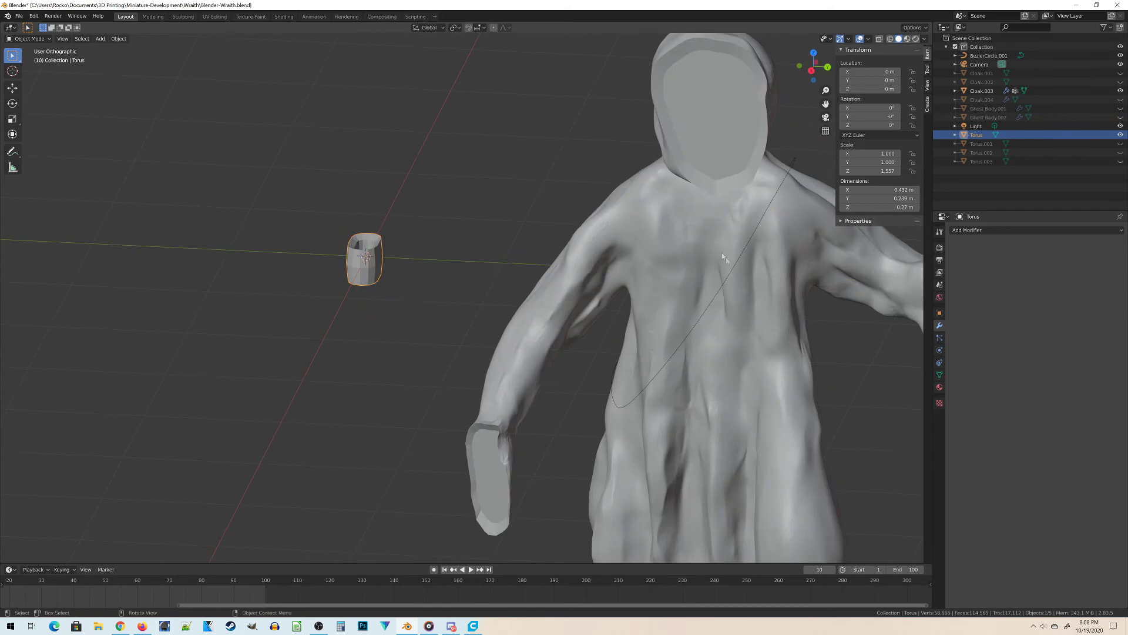
Step: Move the link in top view to the front of the cloak's chest and rotate it about 85.6° around Z
{"action": "middle_click_drag", "start_coordinate": [723, 257], "coordinate": [553, 226], "text": "shift"}
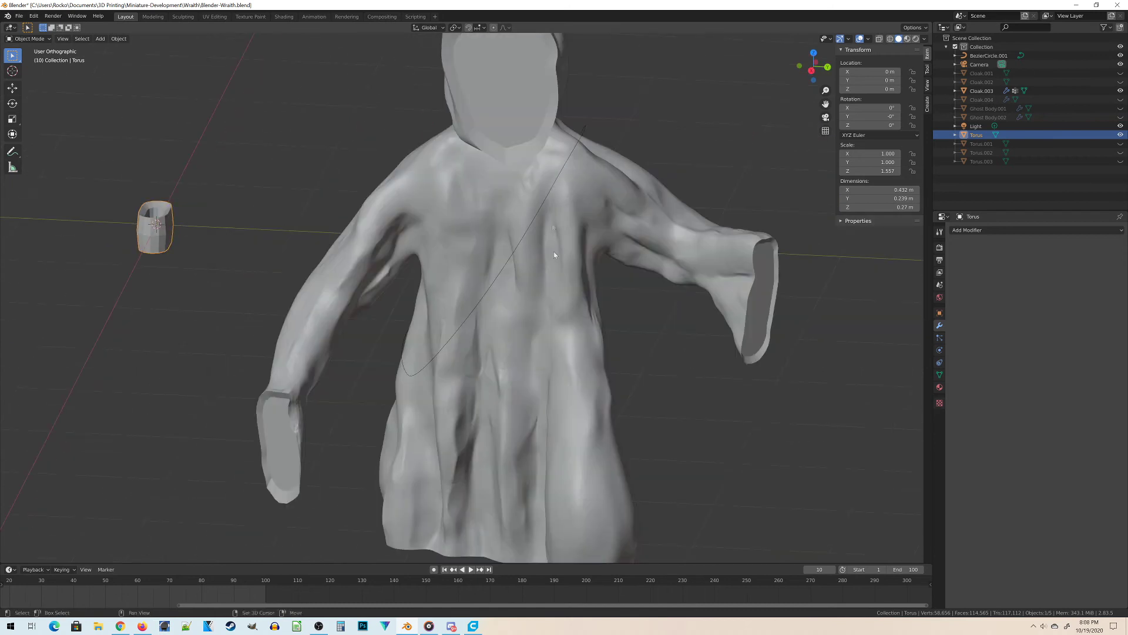
{"action": "middle_click_drag", "start_coordinate": [588, 185], "coordinate": [455, 284]}
{"action": "middle_click_drag", "start_coordinate": [597, 356], "coordinate": [374, 254]}
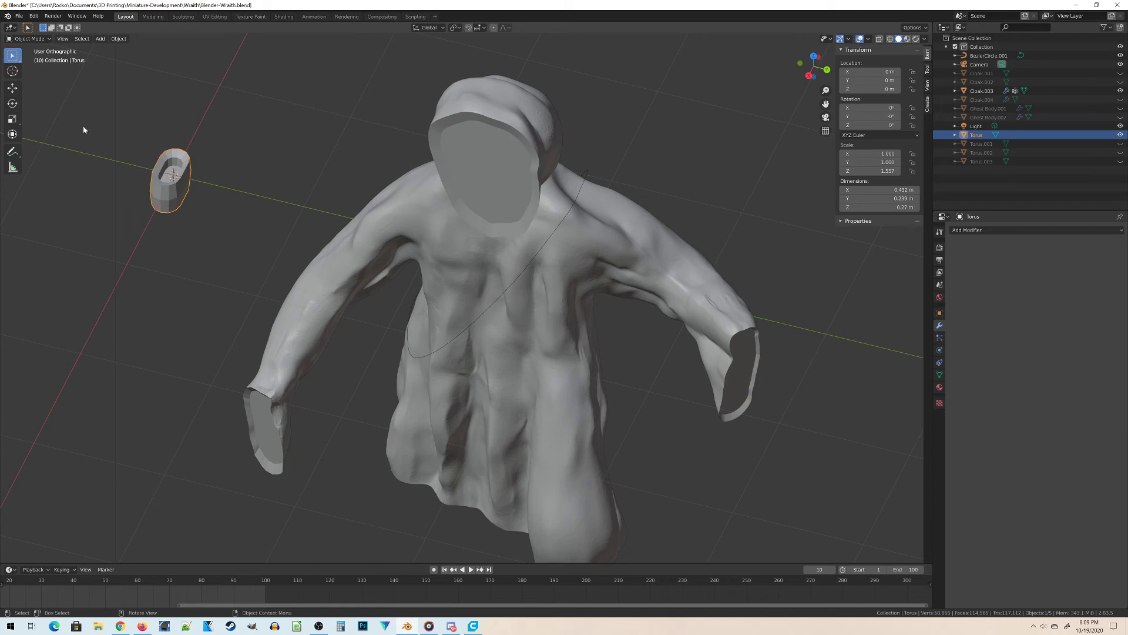
{"action": "key", "text": "KP_7"}
{"action": "scroll", "coordinate": [380, 434], "scroll_direction": "down", "scroll_amount": 3}
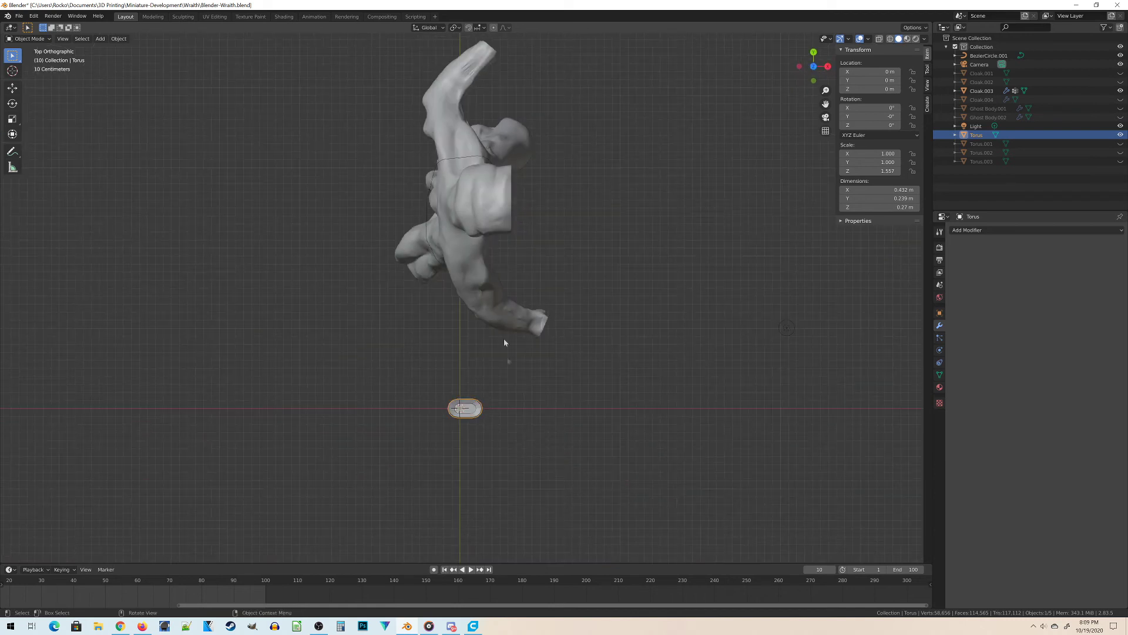
{"action": "key", "text": "g"}
{"action": "left_click", "coordinate": [577, 119]}
{"action": "key", "text": "r"}
{"action": "left_click", "coordinate": [280, 223]}
Step: Rotate the link by about 59° in the right view to match the slope of the diagonal strap path
{"action": "middle_click_drag", "start_coordinate": [280, 222], "coordinate": [713, 310]}
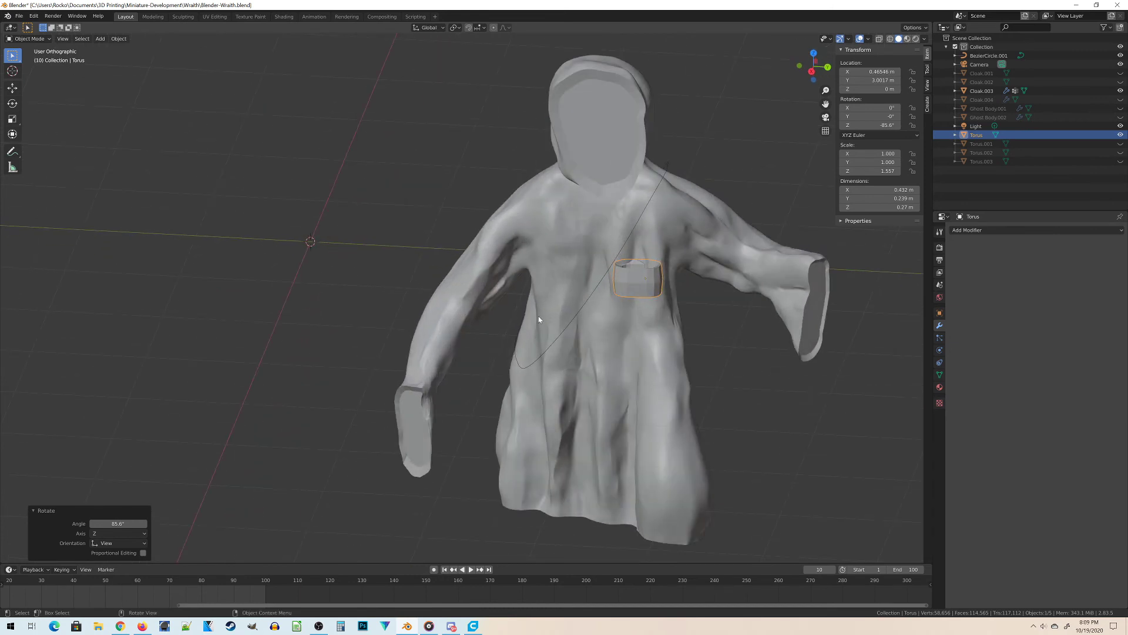
{"action": "key", "text": "KP_3"}
{"action": "key", "text": "r"}
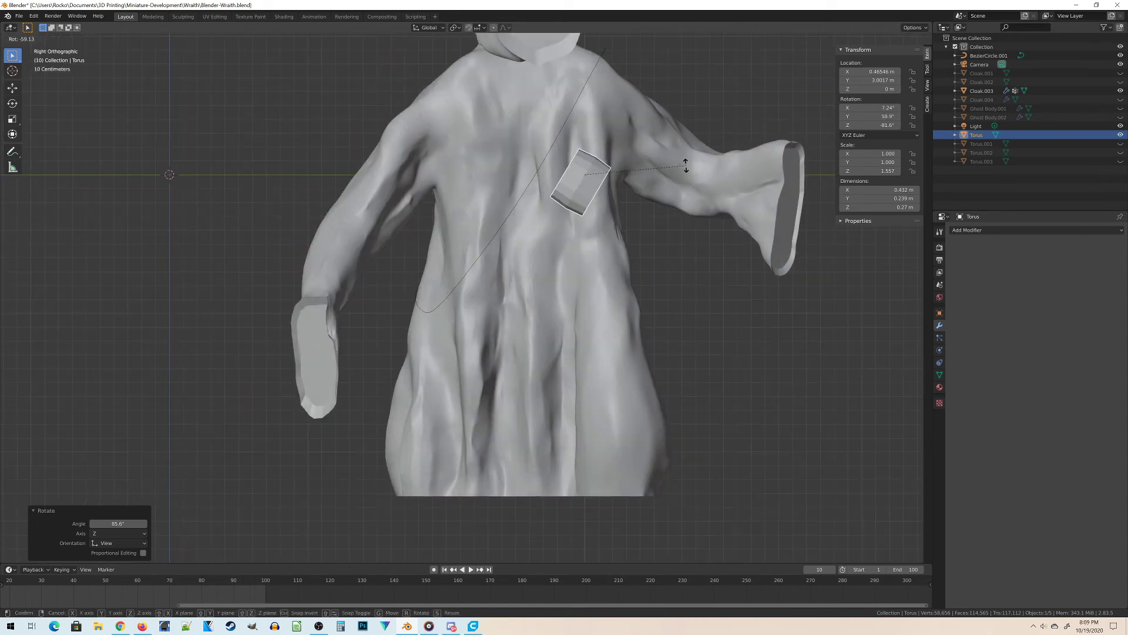
{"action": "left_click", "coordinate": [684, 167]}
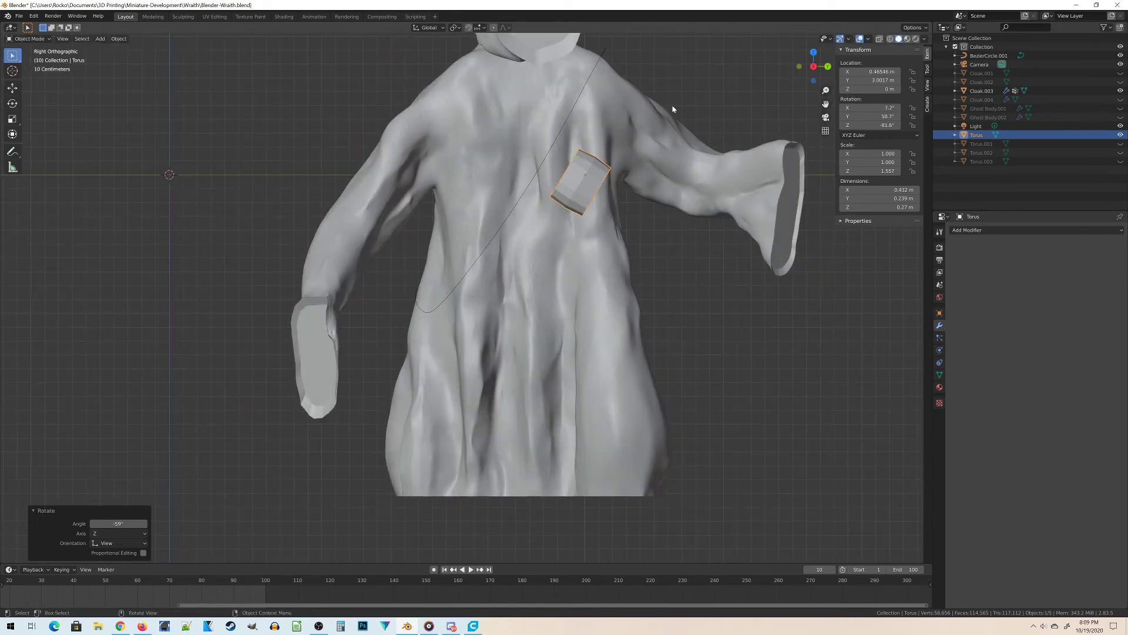
Step: Rotate the link by about 96° around its local X axis so its opening faces outward from the chest
{"action": "key", "text": "KP_1"}
{"action": "middle_click_drag", "start_coordinate": [435, 293], "coordinate": [749, 299]}
{"action": "key", "text": "r"}
{"action": "key", "text": "x"}
{"action": "key", "text": "x"}
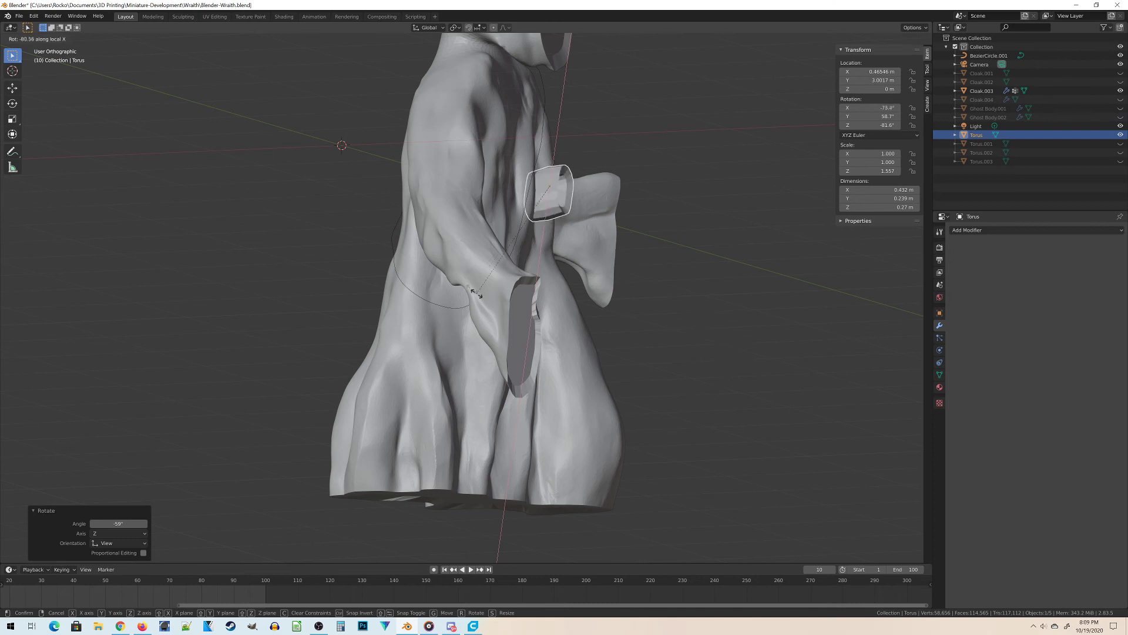
{"action": "left_click", "coordinate": [382, 374]}
Step: Move the link in right view onto the diagonal strap path, to about Y 2.763 m and Z 0.186 m
{"action": "middle_click_drag", "start_coordinate": [382, 373], "coordinate": [470, 280]}
{"action": "scroll", "coordinate": [438, 276], "scroll_direction": "down", "scroll_amount": 2}
{"action": "scroll", "coordinate": [482, 279], "scroll_direction": "up", "scroll_amount": 2}
{"action": "left_click", "coordinate": [827, 65]}
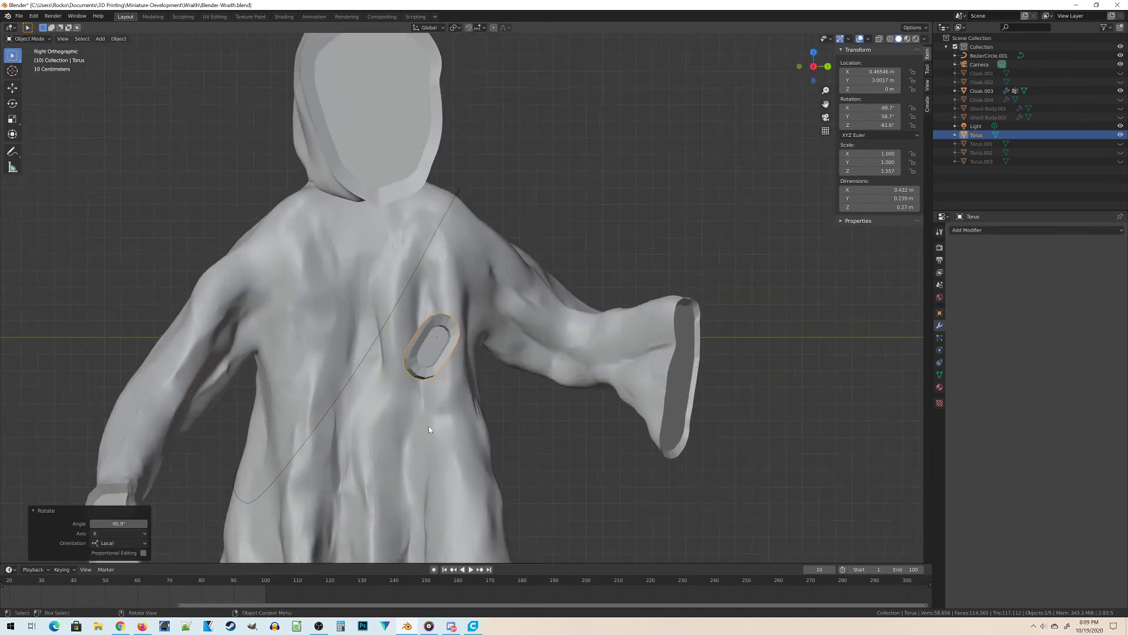
{"action": "scroll", "coordinate": [446, 438], "scroll_direction": "up", "scroll_amount": 2}
{"action": "key", "text": "g"}
{"action": "left_click", "coordinate": [401, 402]}
Step: Move the link about -0.111 m along X into the chest and nudge it slightly along the strap path
{"action": "middle_click_drag", "start_coordinate": [400, 401], "coordinate": [469, 369]}
{"action": "key", "text": "g"}
{"action": "key", "text": "x"}
{"action": "left_click", "coordinate": [584, 391]}
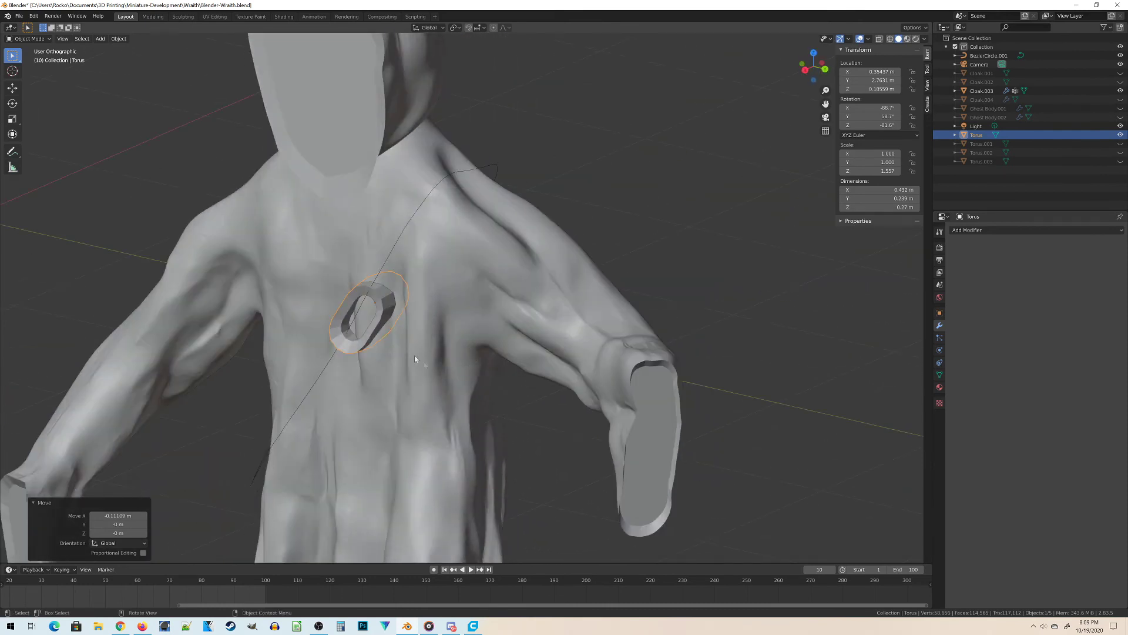
{"action": "key", "text": "g"}
{"action": "left_click", "coordinate": [449, 374]}
Step: Check how the link sits against the chest from several angles and save the file
{"action": "middle_click_drag", "start_coordinate": [449, 373], "coordinate": [481, 300]}
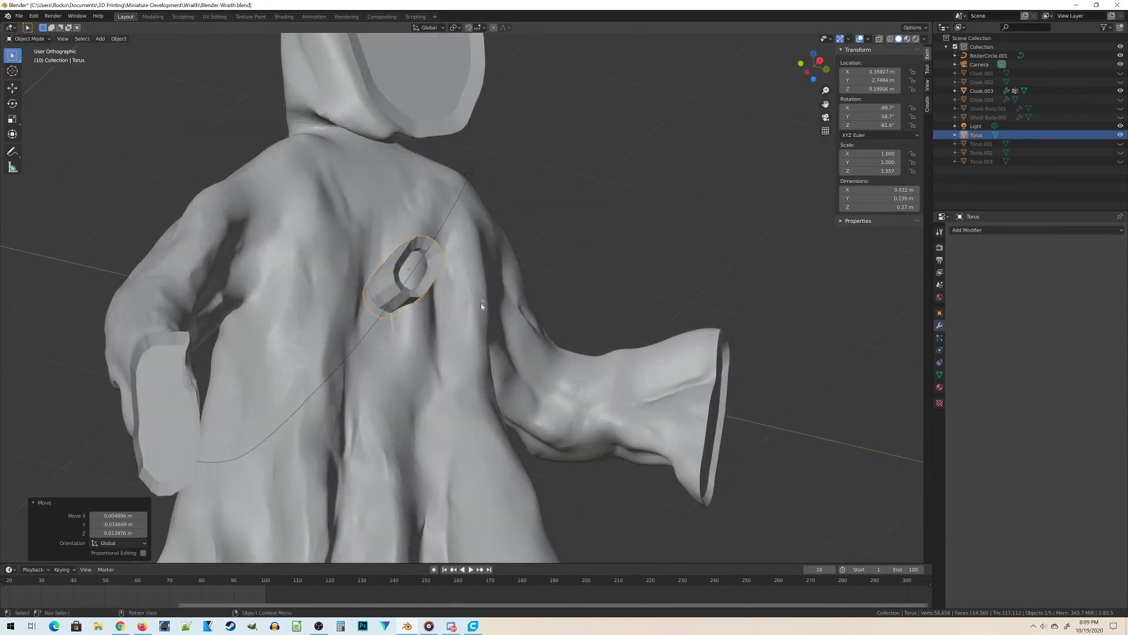
{"action": "middle_click_drag", "start_coordinate": [324, 377], "coordinate": [283, 402]}
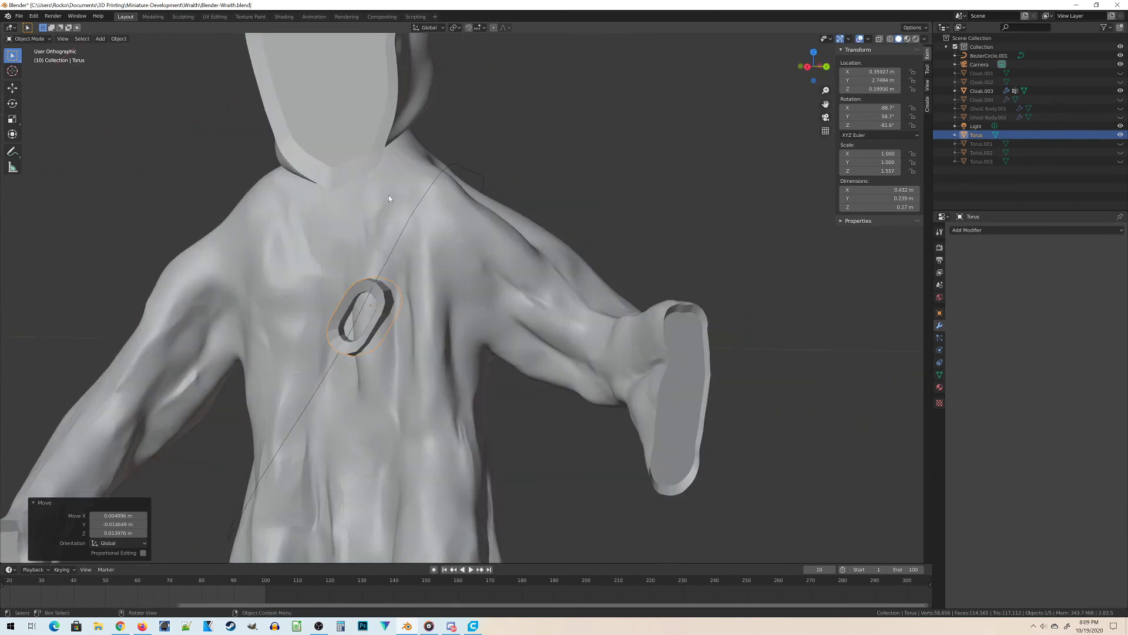
{"action": "middle_click_drag", "start_coordinate": [389, 198], "coordinate": [428, 279]}
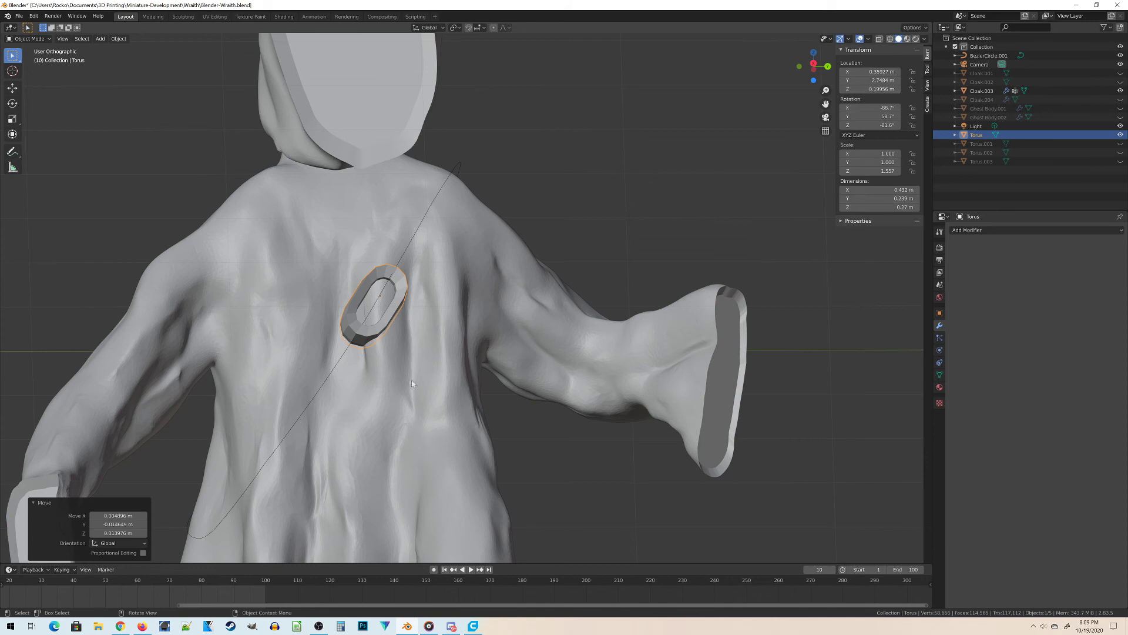
{"action": "middle_click_drag", "start_coordinate": [409, 381], "coordinate": [435, 385]}
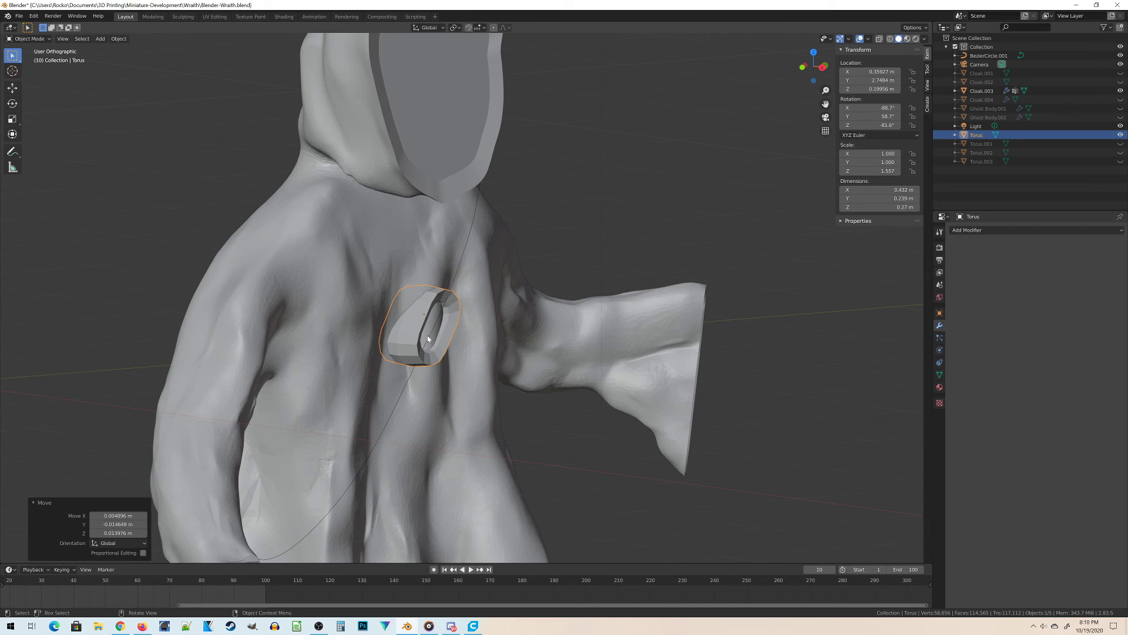
{"action": "middle_click_drag", "start_coordinate": [462, 299], "coordinate": [425, 305]}
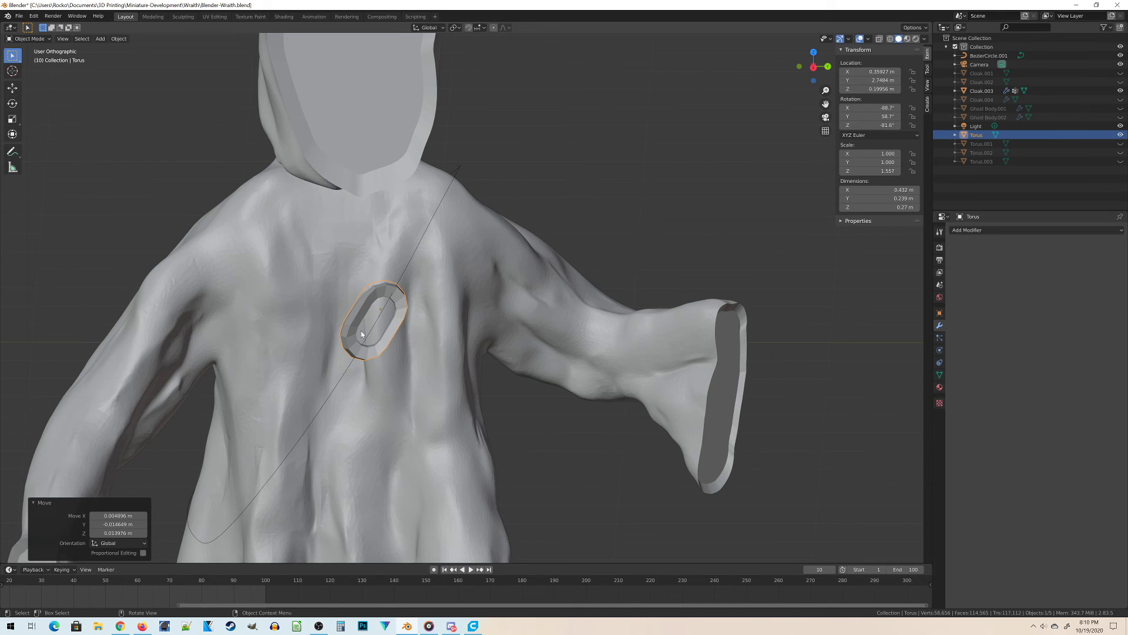
{"action": "key", "text": "ctrl+s"}
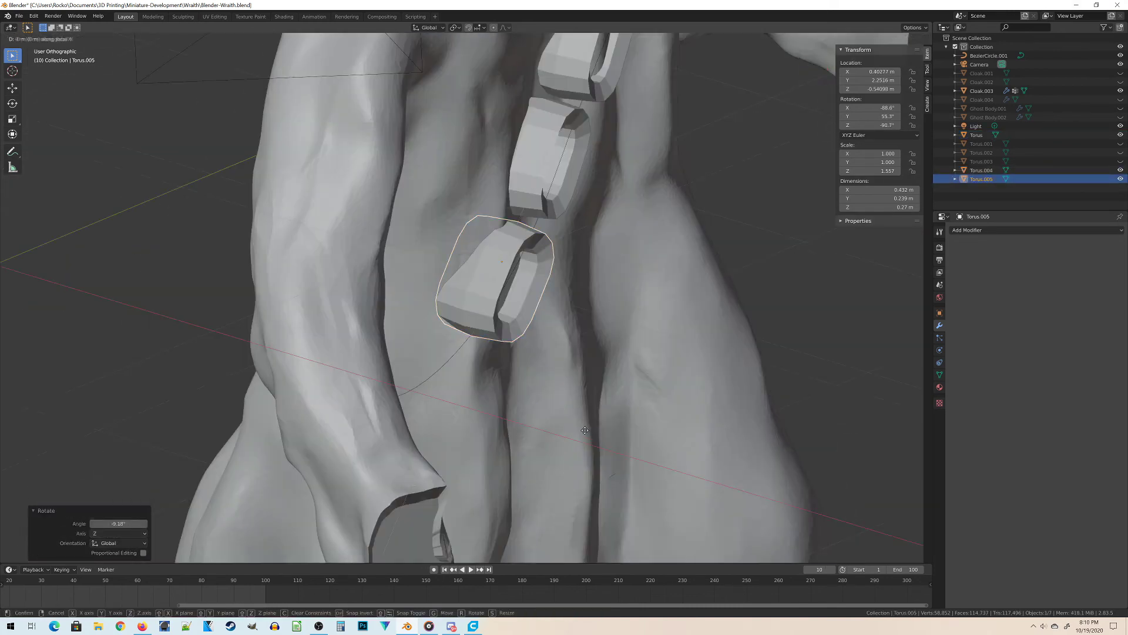
Step: Slide the lowest chain link along its local Z axis to fit the cloak and inspect the chain around the torso
{"action": "key", "text": "z"}
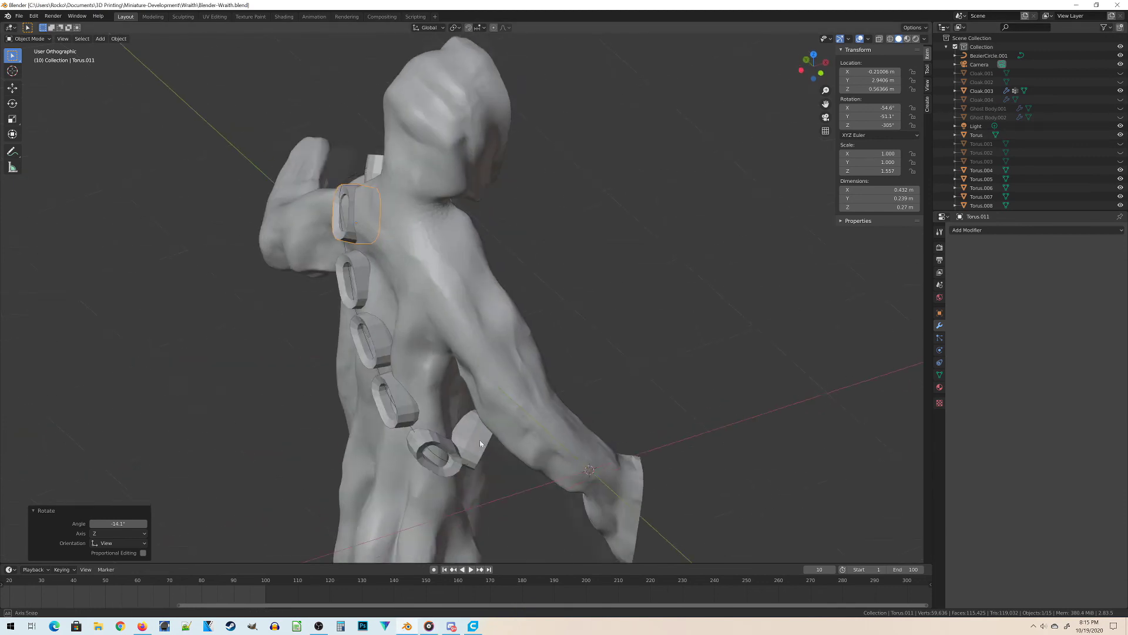
{"action": "middle_click_drag", "start_coordinate": [480, 444], "coordinate": [462, 433]}
{"action": "middle_click_drag", "start_coordinate": [374, 372], "coordinate": [349, 322]}
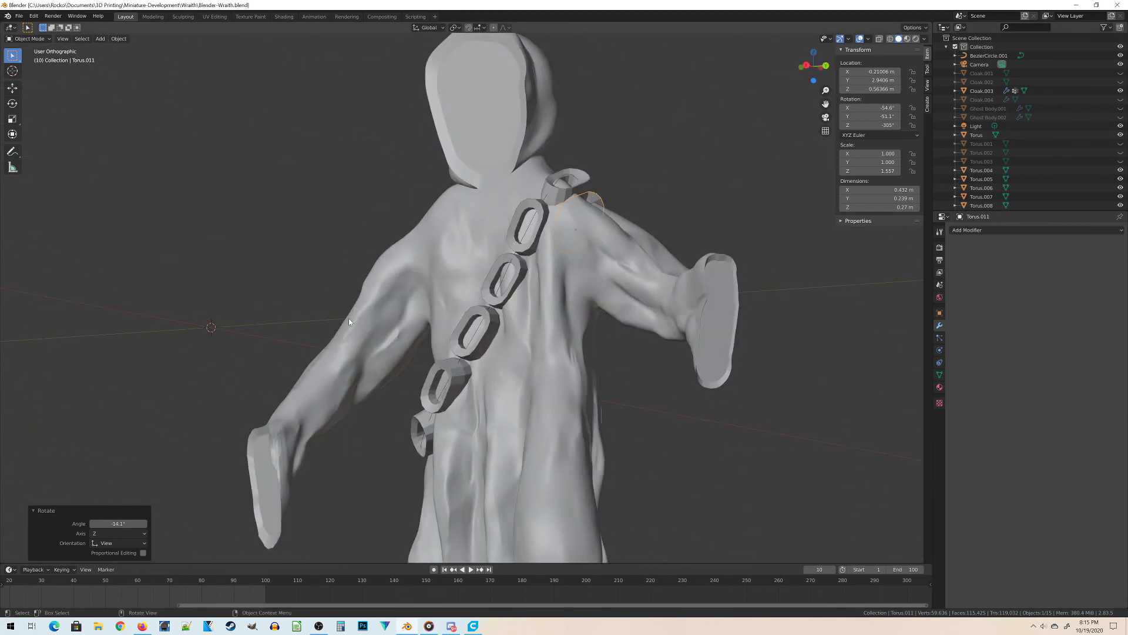
Step: Duplicate the second link down on the chest and move the copy along X to about 0.784 m, clear of the cloak
{"action": "left_click", "coordinate": [522, 284]}
{"action": "mouse_move", "coordinate": [522, 284]}
{"action": "middle_mouse_down"}
{"action": "mouse_move", "coordinate": [505, 282]}
{"action": "mouse_move", "coordinate": [530, 277]}
{"action": "middle_mouse_up"}
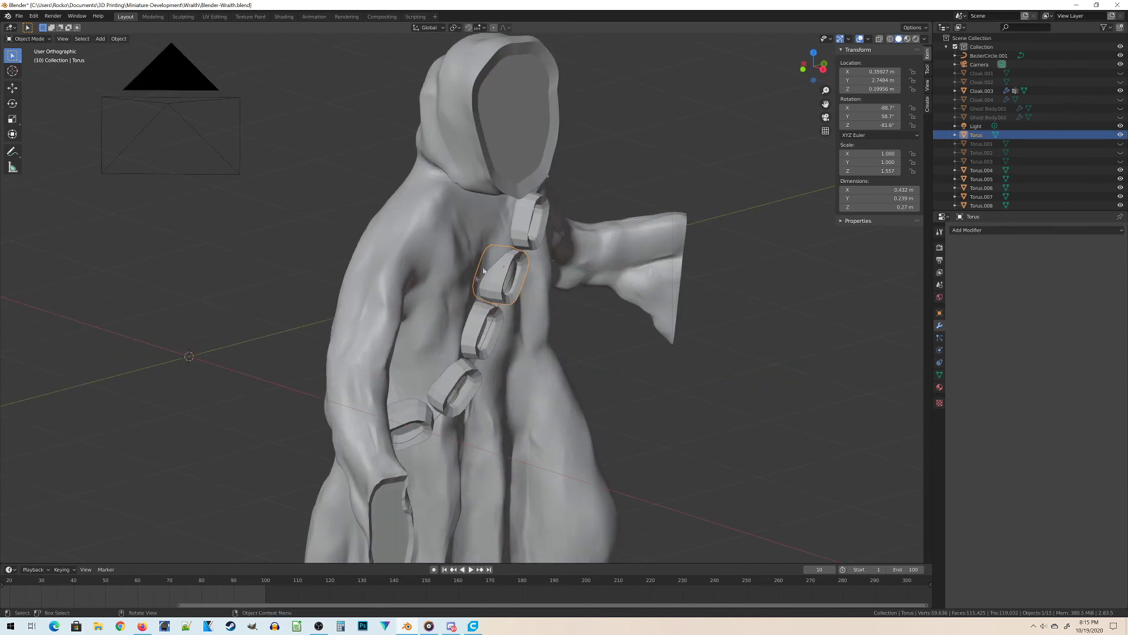
{"action": "middle_click_drag", "start_coordinate": [424, 449], "coordinate": [418, 355]}
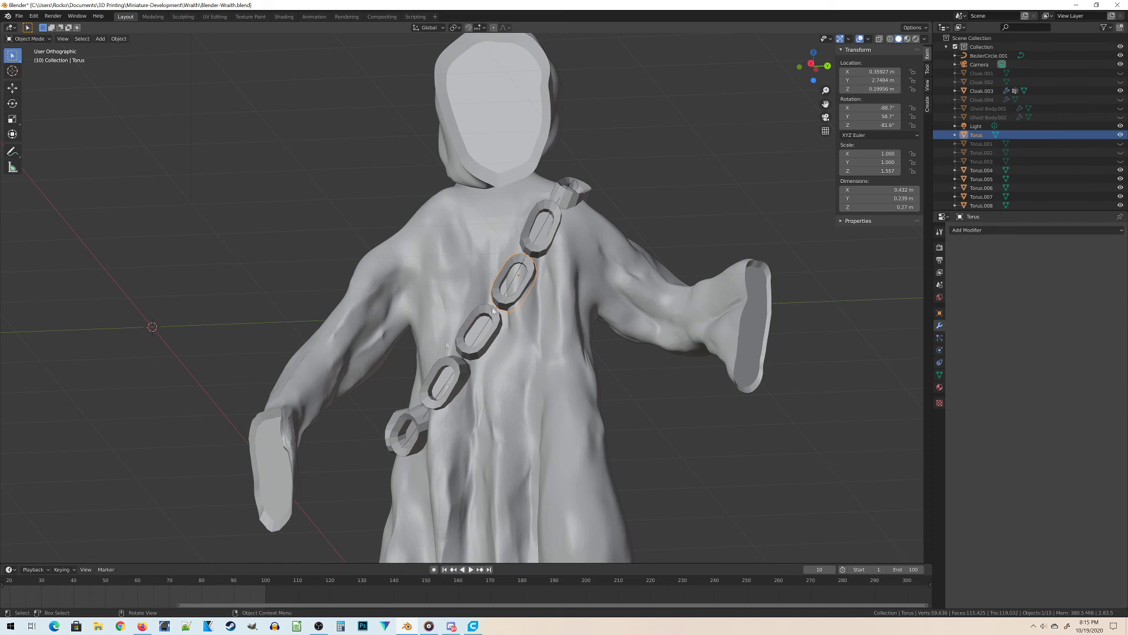
{"action": "scroll", "coordinate": [418, 355], "scroll_direction": "up", "scroll_amount": 6}
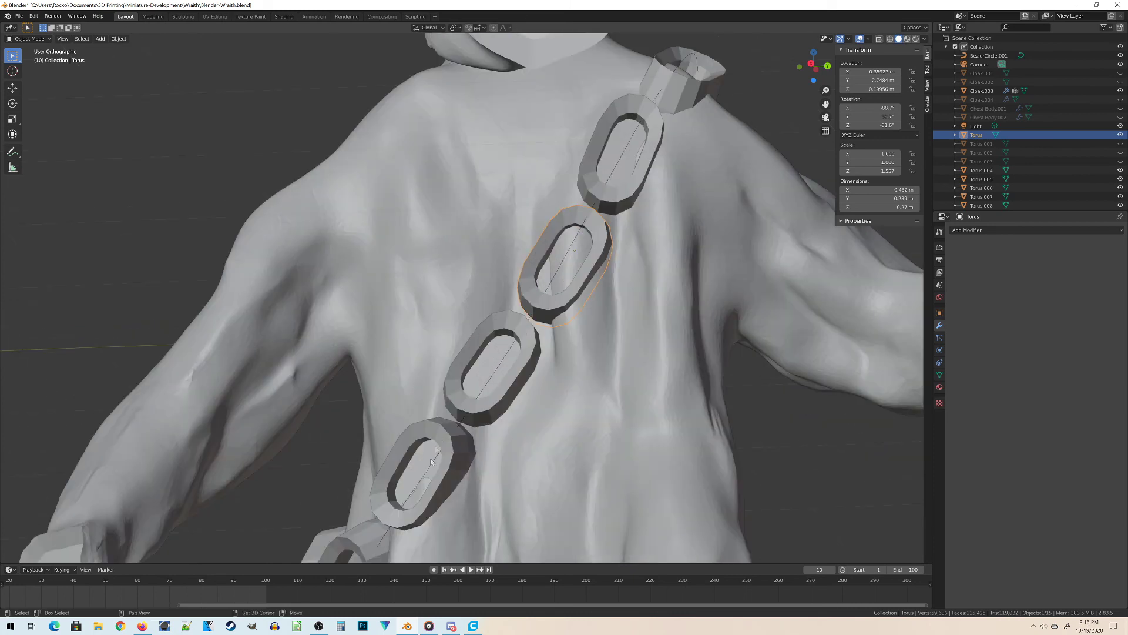
{"action": "middle_click_drag", "start_coordinate": [429, 464], "coordinate": [666, 309]}
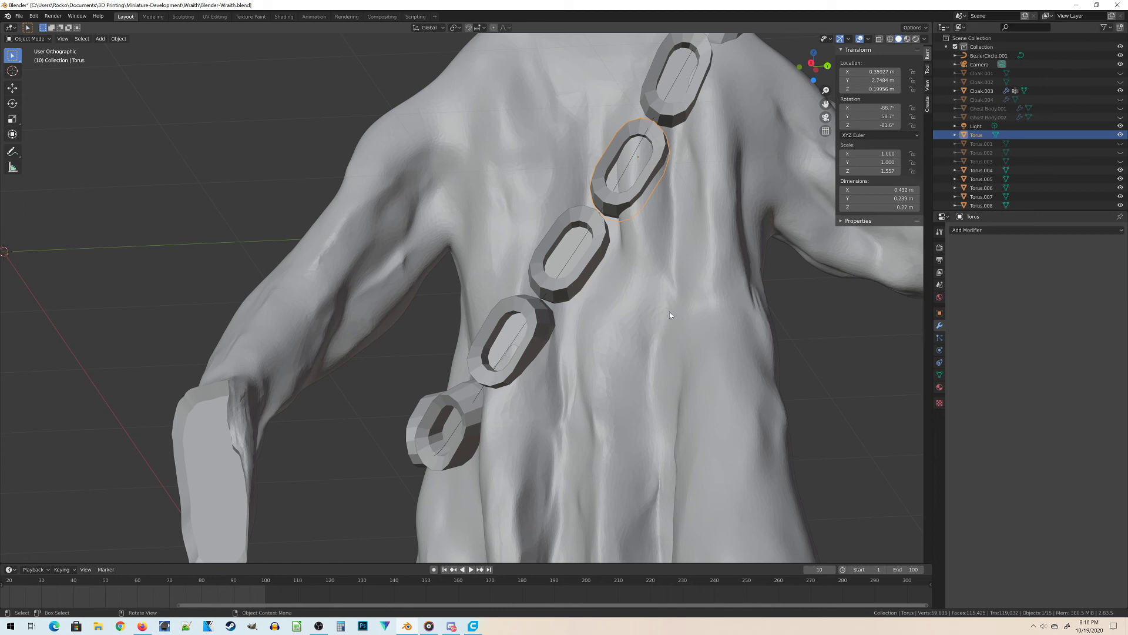
{"action": "middle_click_drag", "start_coordinate": [669, 312], "coordinate": [491, 359]}
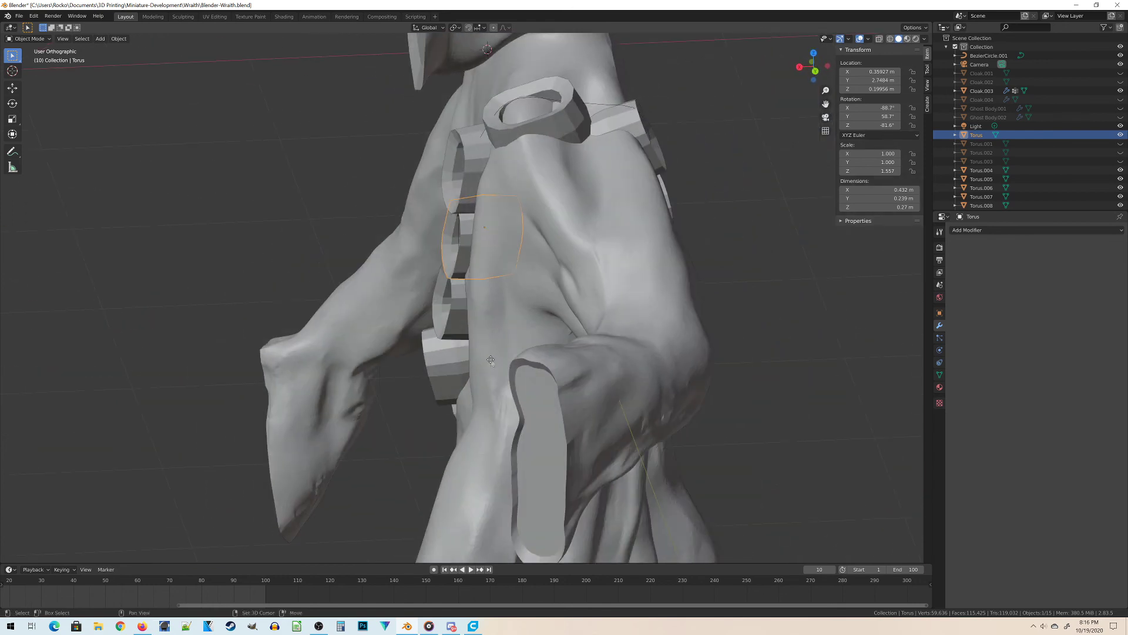
{"action": "key", "text": "shift+d"}
{"action": "key", "text": "x"}
{"action": "left_click", "coordinate": [558, 305]}
Step: Scale the copied link along its local Z axis by 0.258 to make a thin link
{"action": "key", "text": "s"}
{"action": "key", "text": "x"}
{"action": "key", "text": "x"}
{"action": "key", "text": "s"}
{"action": "key", "text": "z"}
{"action": "left_click", "coordinate": [424, 262]}
Step: Rotate the thin link about -87° around its local X axis in front view
{"action": "middle_click_drag", "start_coordinate": [424, 262], "coordinate": [533, 259]}
{"action": "key", "text": "KP_1"}
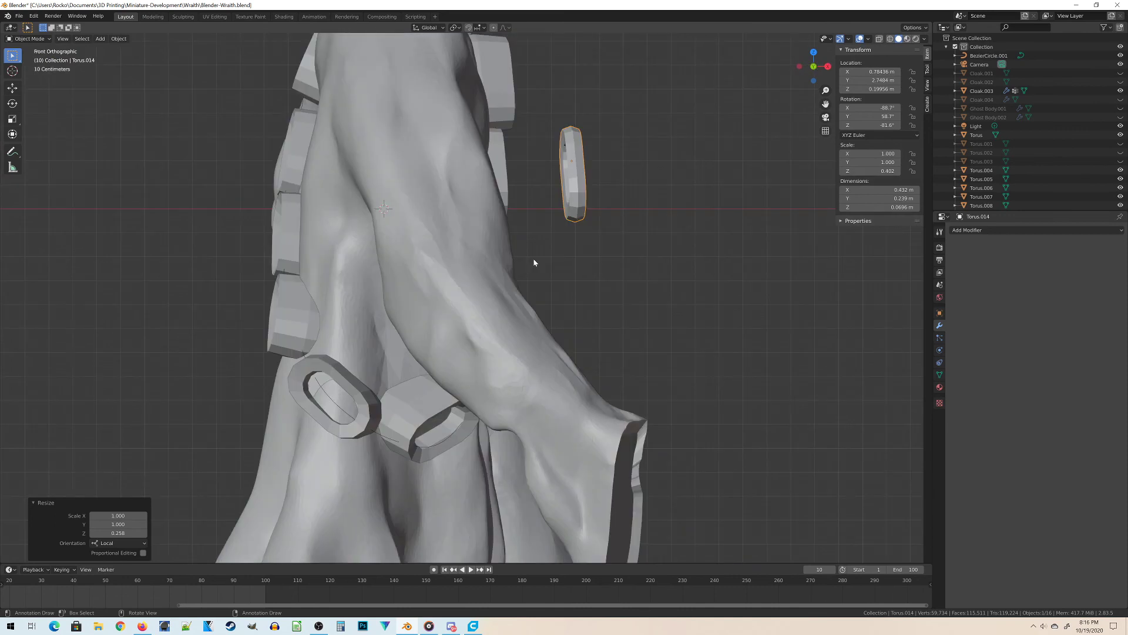
{"action": "key", "text": "r"}
{"action": "key", "text": "z"}
{"action": "left_click", "coordinate": [708, 231]}
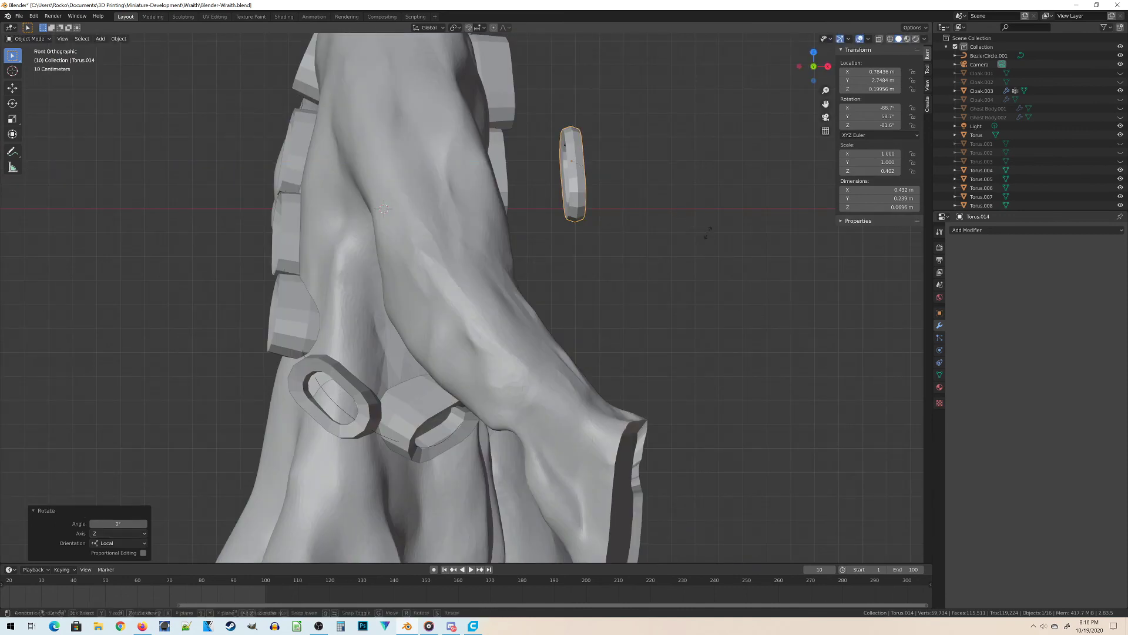
{"action": "key", "text": "r"}
{"action": "key", "text": "y"}
{"action": "key", "text": "y"}
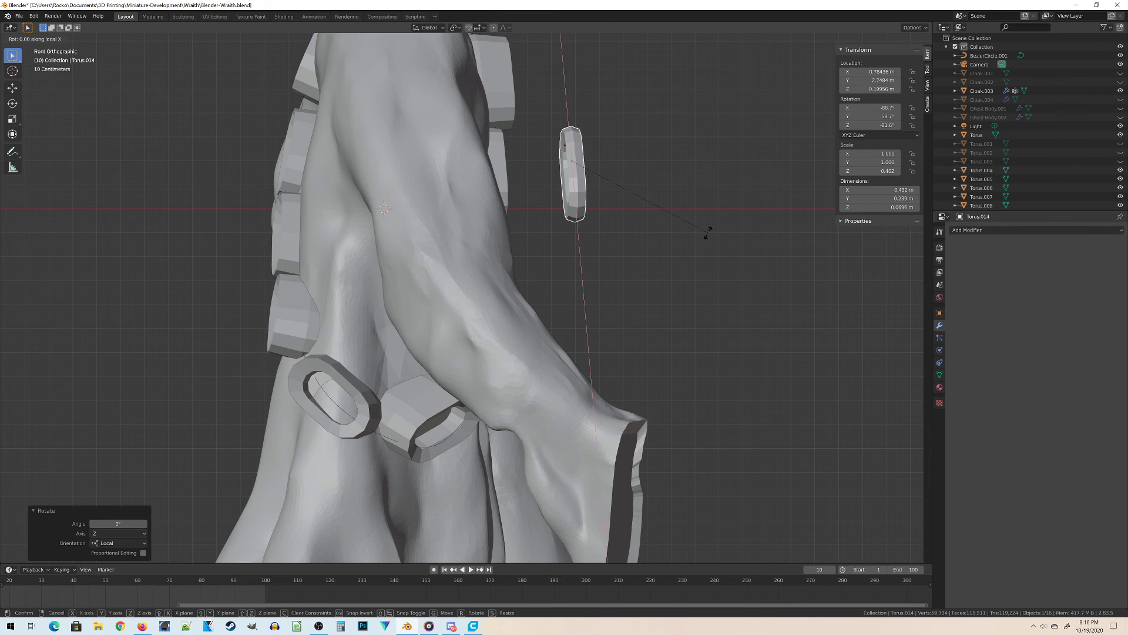
{"action": "left_click", "coordinate": [520, 282]}
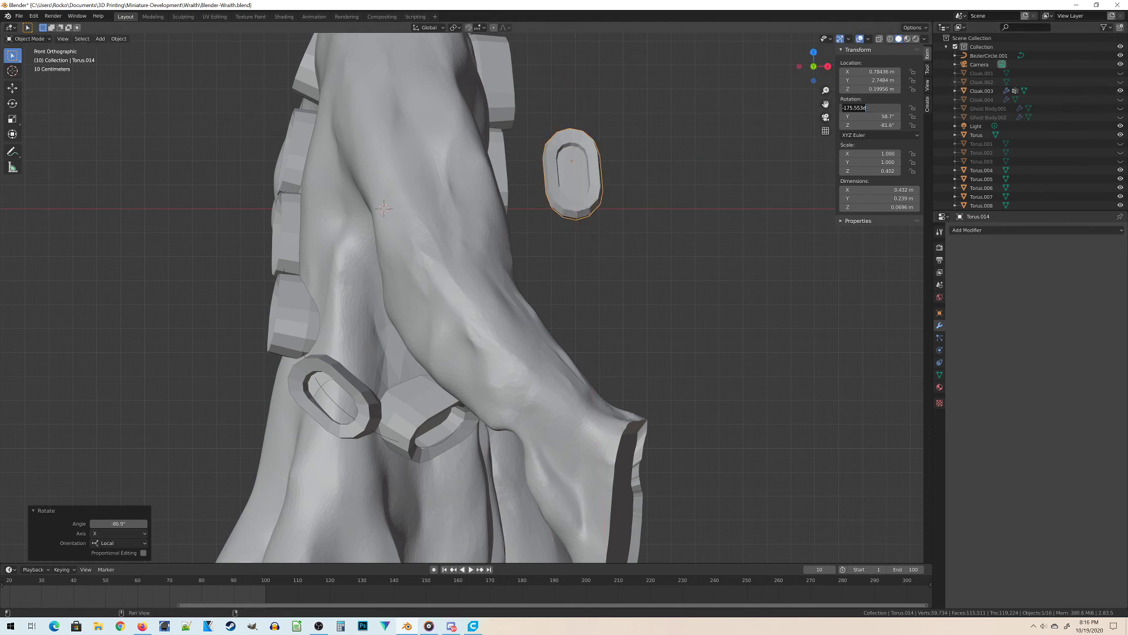
Step: Move the thin links into place between the wide links so they connect the chain across the chest and over the shoulder
{"action": "middle_click_drag", "start_coordinate": [652, 93], "coordinate": [726, 293]}
{"action": "key", "text": "g"}
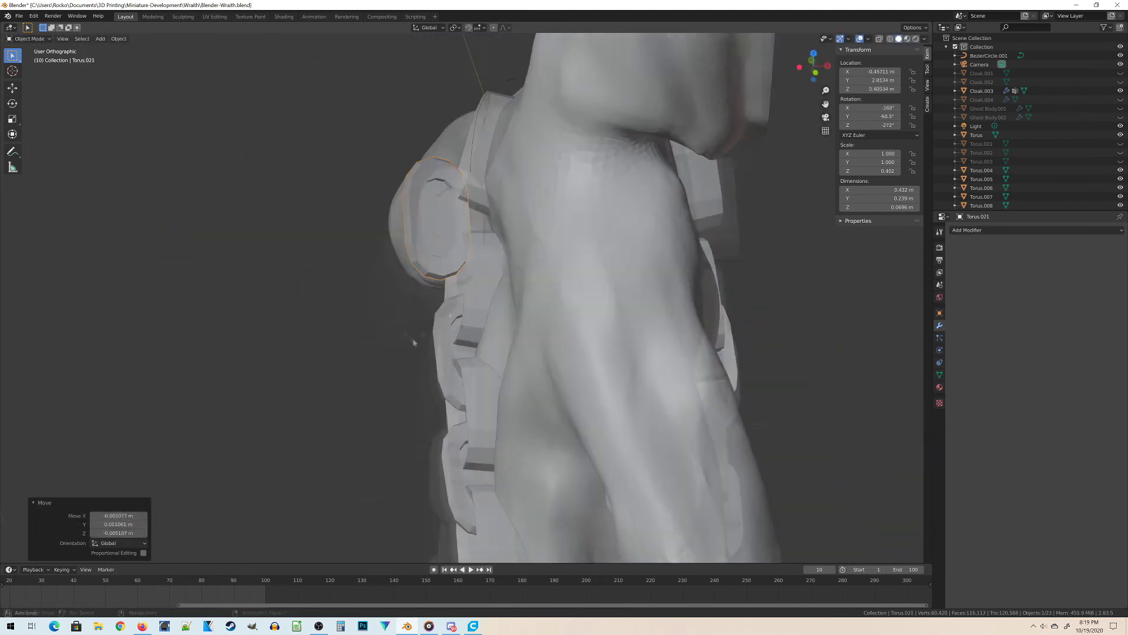
{"action": "key", "text": "z"}
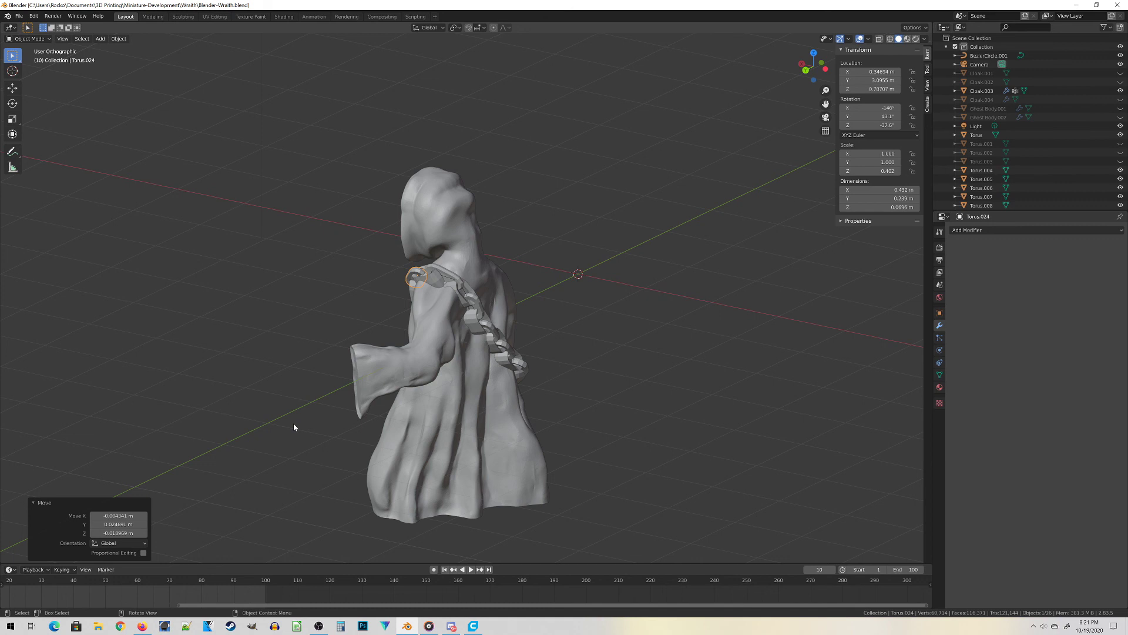
Step: Examine how the interlocking chain wraps around the wraith's shoulder and torso from several angles
{"action": "middle_click_drag", "start_coordinate": [242, 450], "coordinate": [580, 483]}
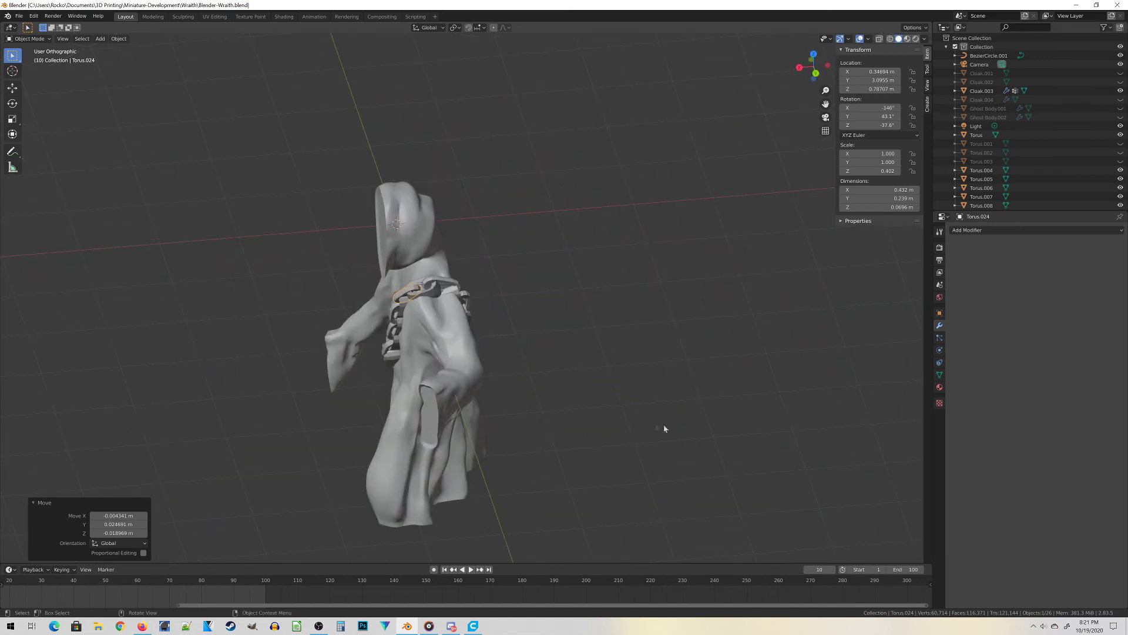
{"action": "middle_click_drag", "start_coordinate": [506, 373], "coordinate": [414, 361]}
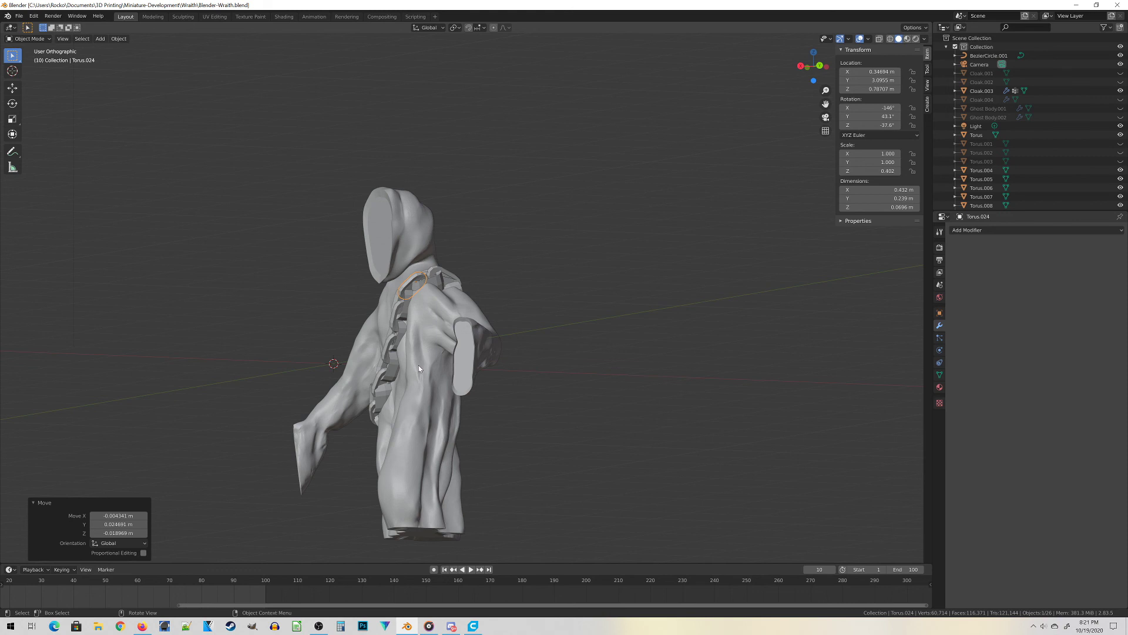
{"action": "middle_click_drag", "start_coordinate": [418, 364], "coordinate": [469, 384]}
{"action": "middle_click_drag", "start_coordinate": [389, 519], "coordinate": [456, 366]}
{"action": "scroll", "coordinate": [466, 296], "scroll_direction": "up", "scroll_amount": 4}
{"action": "scroll", "coordinate": [426, 292], "scroll_direction": "down", "scroll_amount": 2}
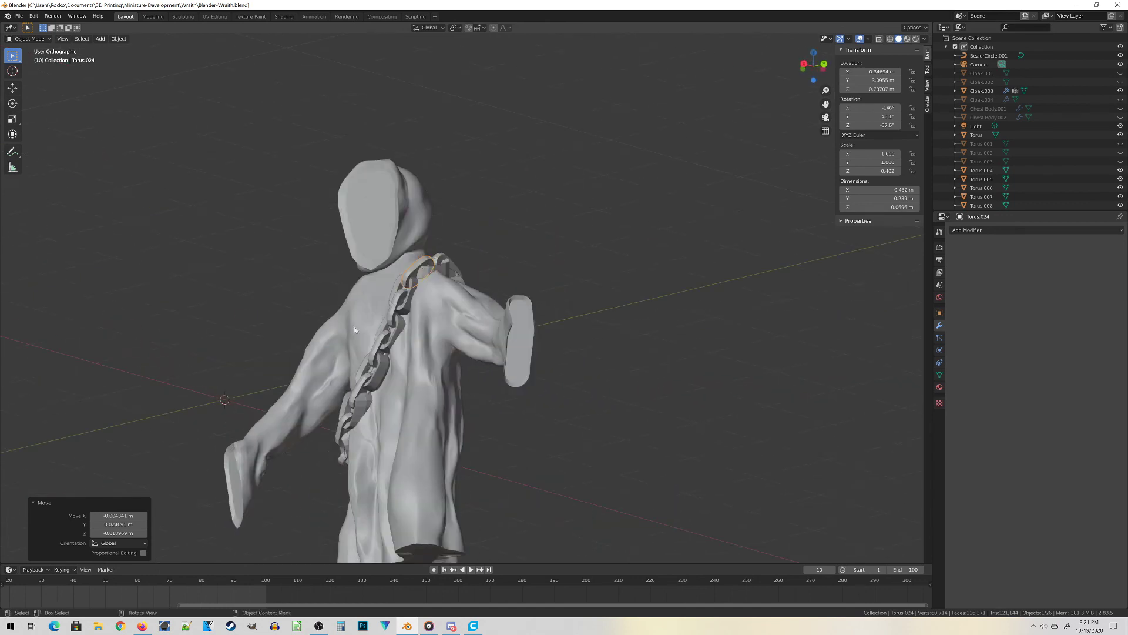
{"action": "middle_click_drag", "start_coordinate": [317, 319], "coordinate": [482, 348]}
{"action": "middle_click_drag", "start_coordinate": [349, 315], "coordinate": [439, 296]}
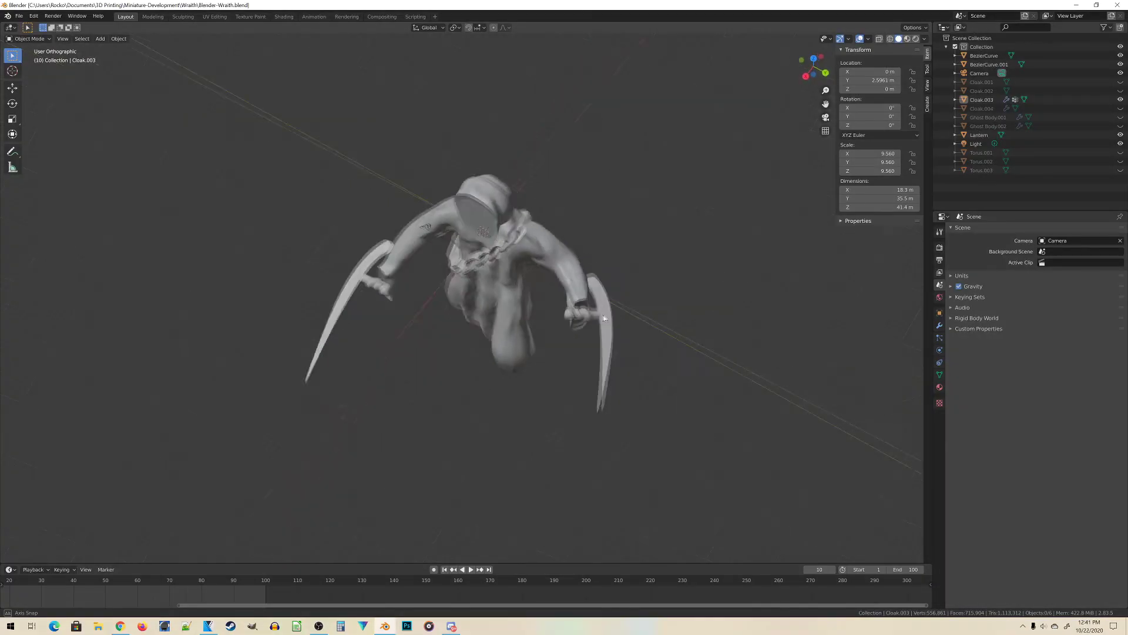